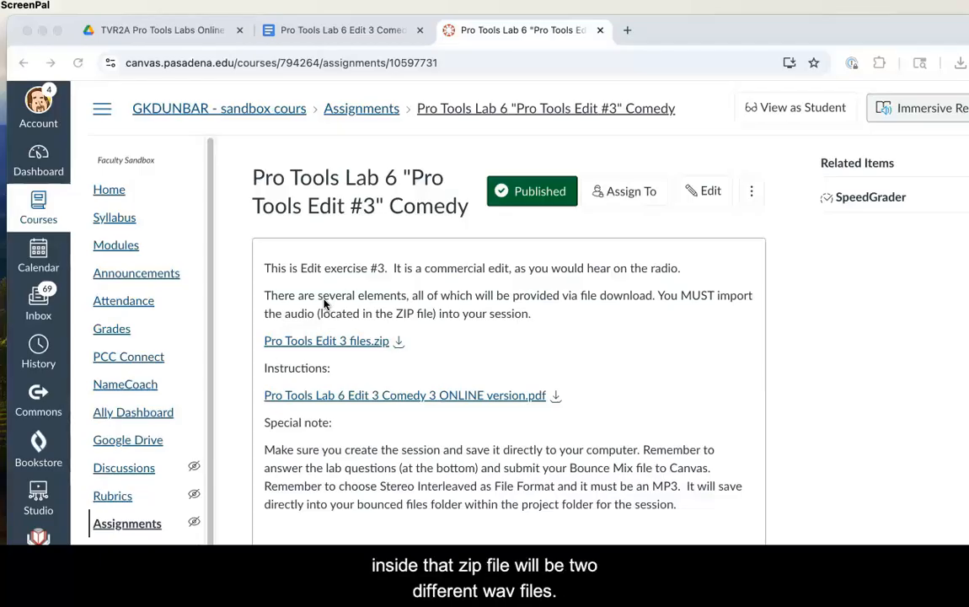
- Download Pro Tools Edit 3 files.zip from the assignment page and unzip it in the Downloads folder
left_click(399, 342)
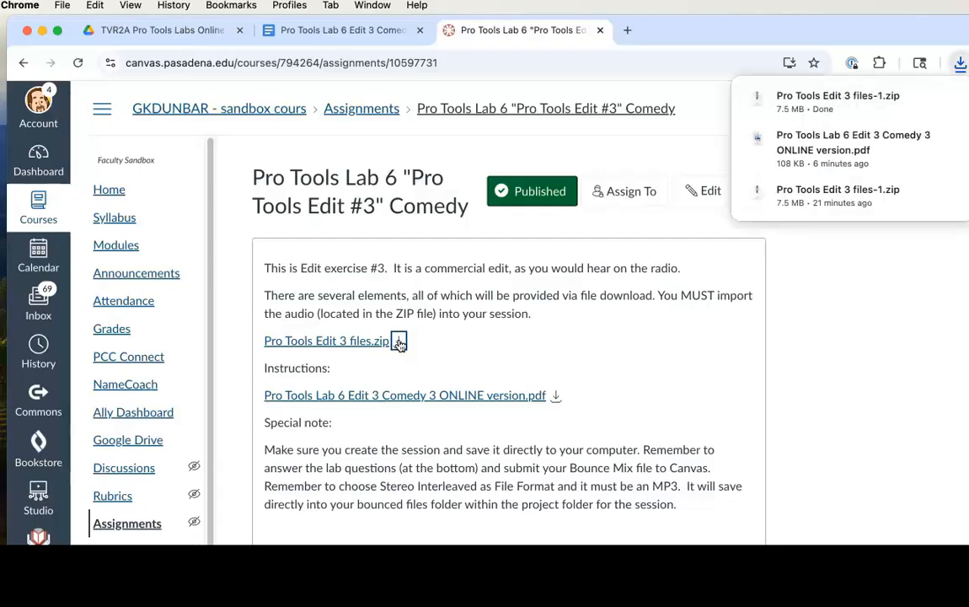
mouse_move(950, 92)
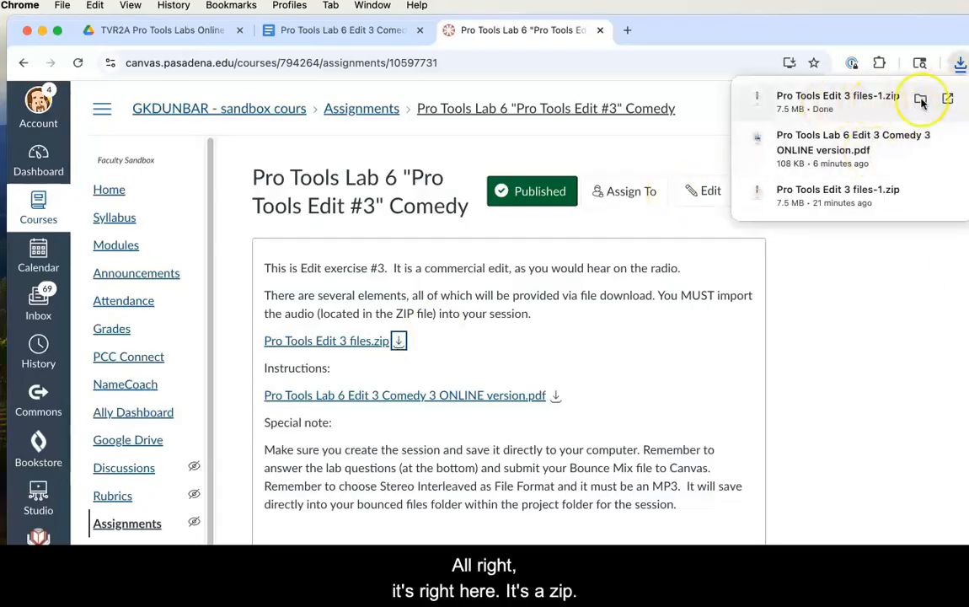
left_click(919, 99)
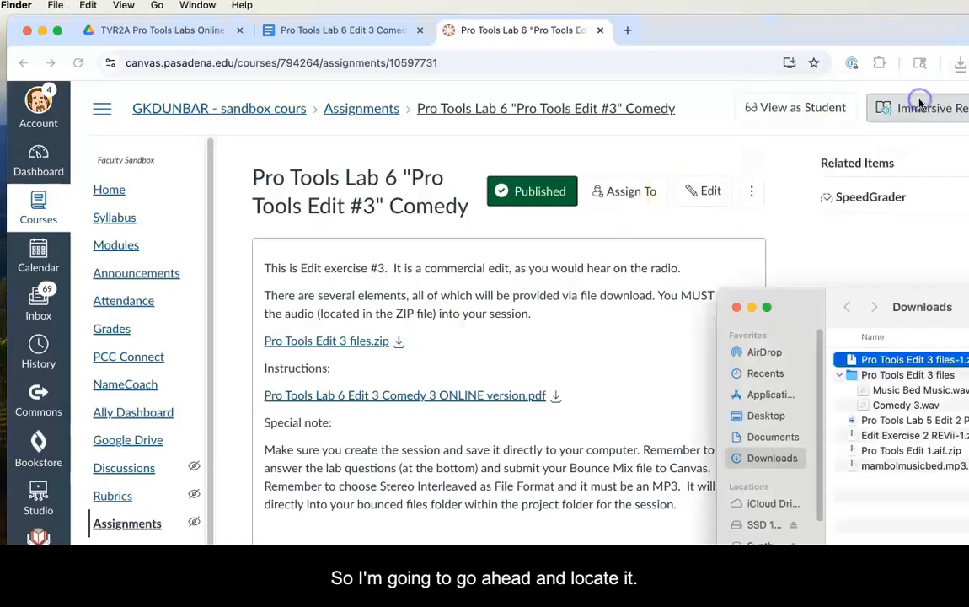
double_click(851, 364)
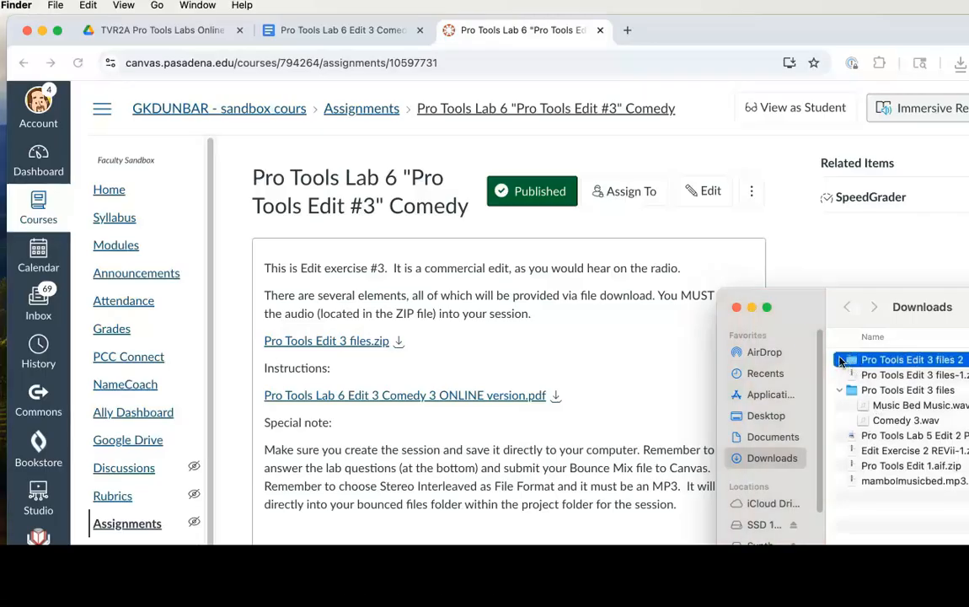
- Check the WAV files in the extracted Pro Tools Edit 3 files 2 folder and move the folder into the TVR2a projects folder in Documents
left_click_drag(797, 318, 589, 254)
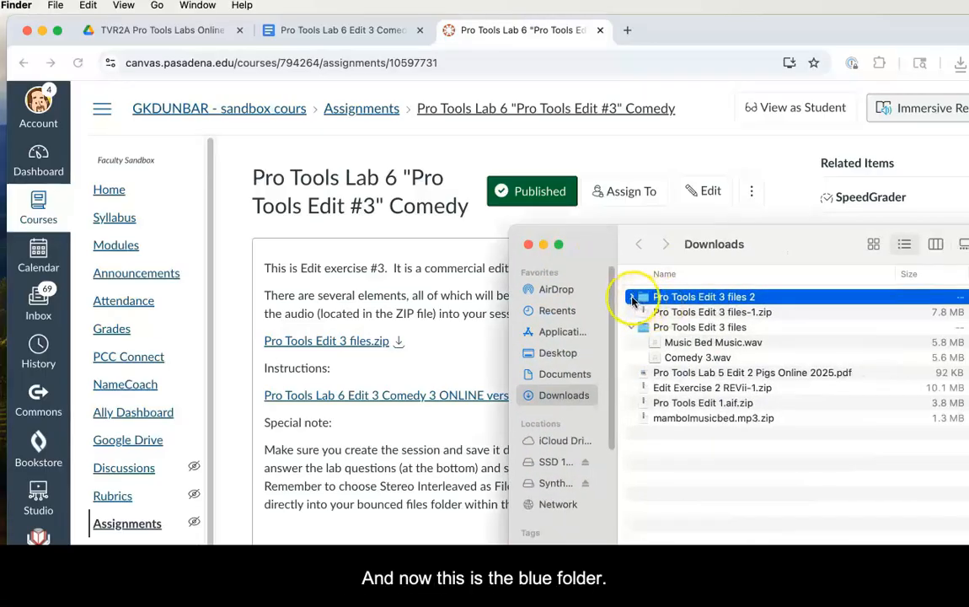
left_click(632, 297)
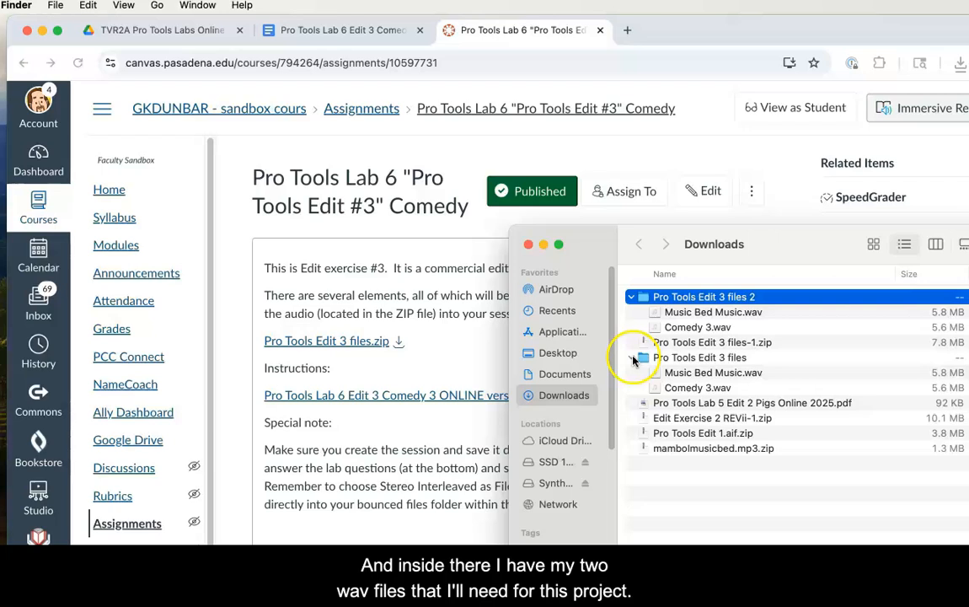
left_click(632, 357)
left_click(680, 313)
left_click(683, 329)
left_click(638, 311)
left_click(633, 297)
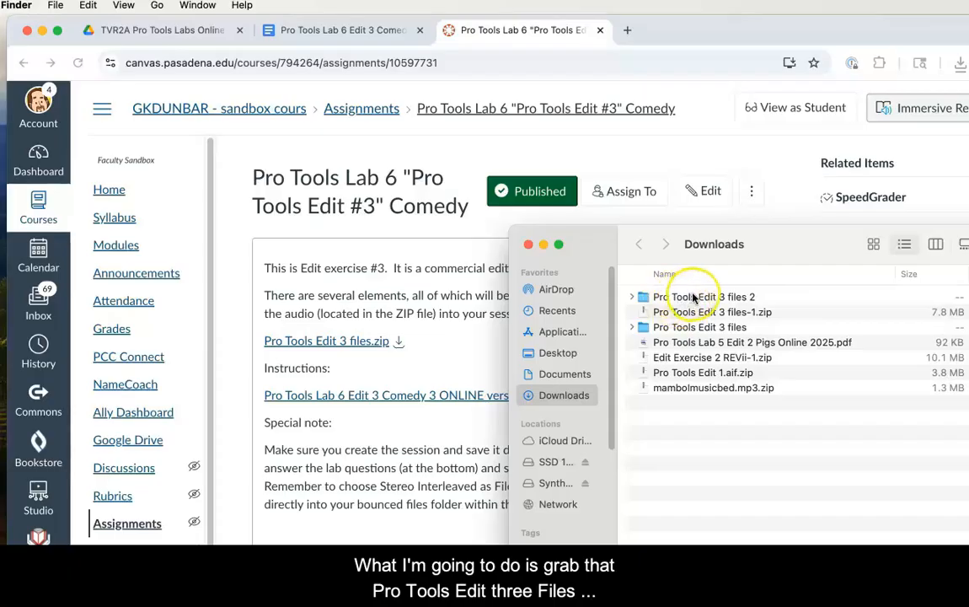
left_click_drag(693, 297, 712, 313)
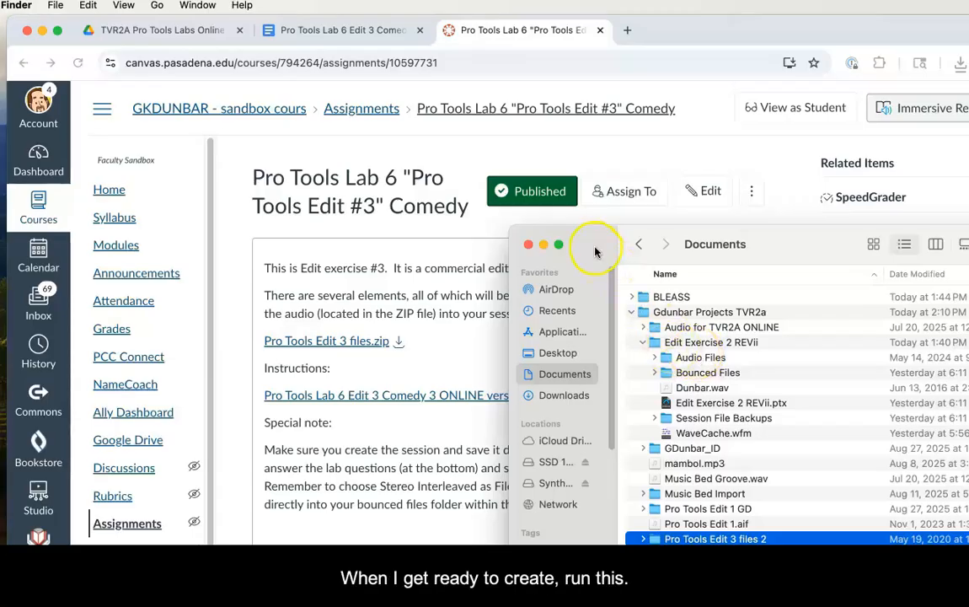
left_click(529, 245)
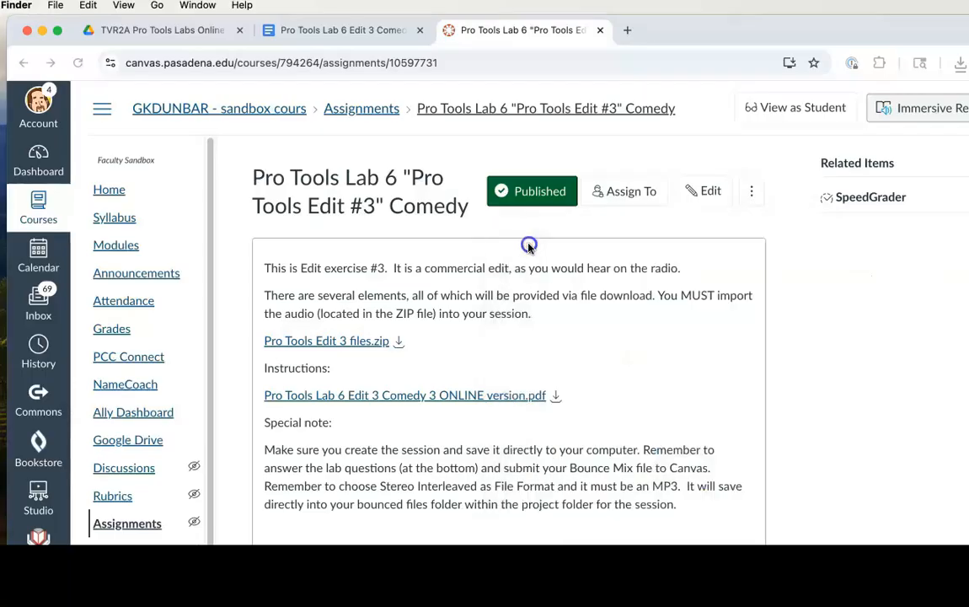
- Download the Pro Tools Lab 6 Edit 3 Comedy 3 ONLINE version PDF from the assignment page and open it
left_click(559, 398)
left_click(558, 398)
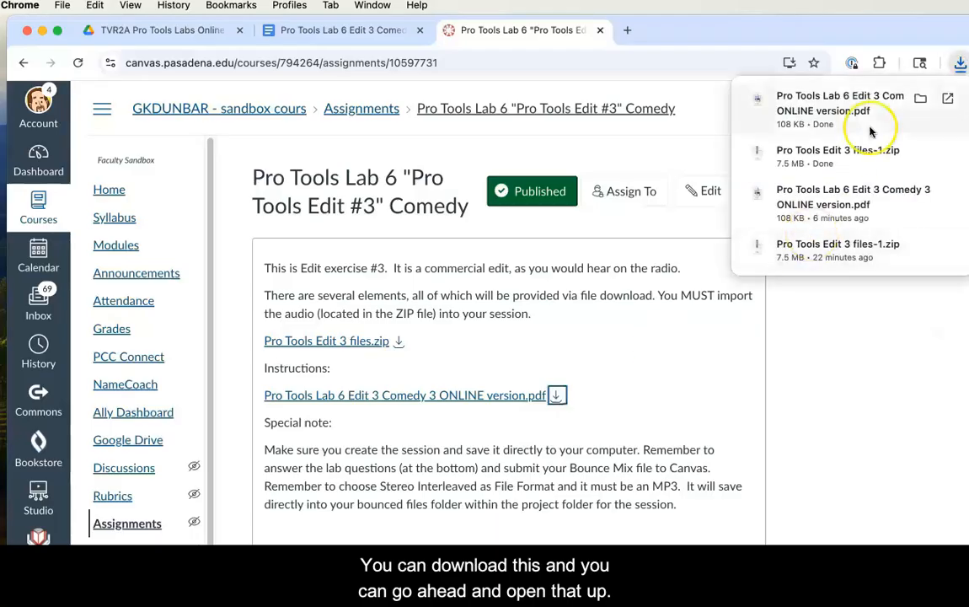
left_click(920, 99)
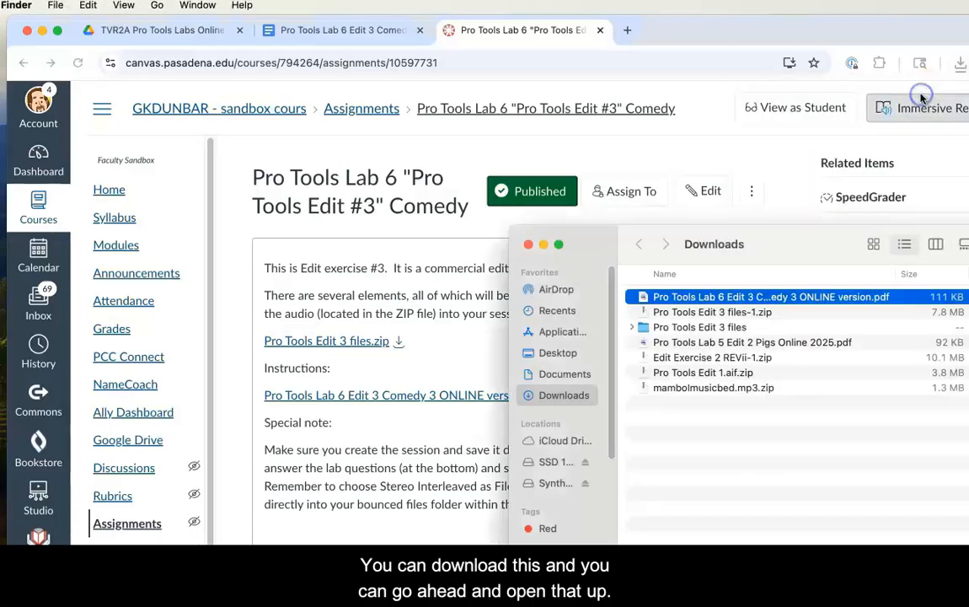
right_click(643, 299)
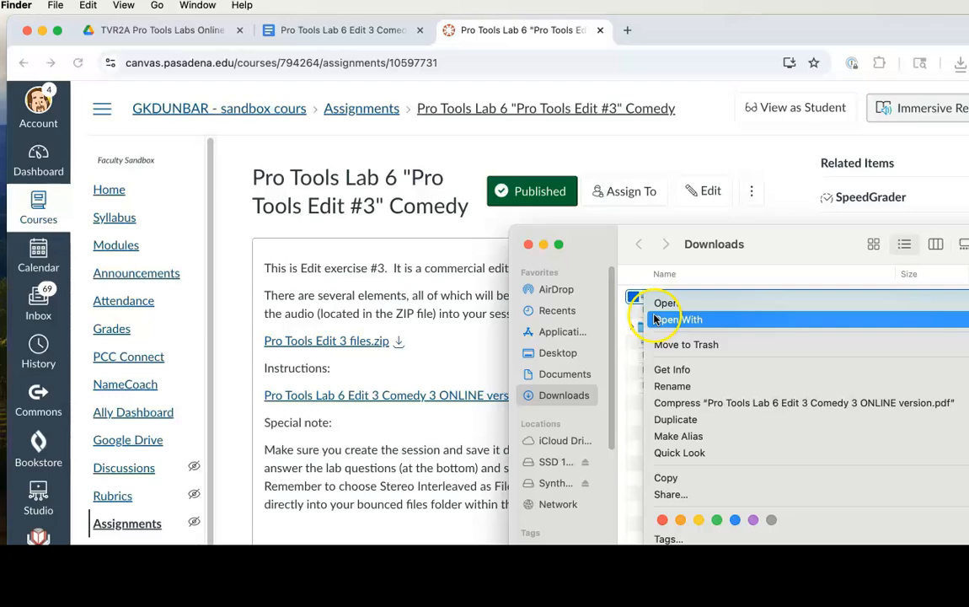
left_click(709, 254)
double_click(645, 299)
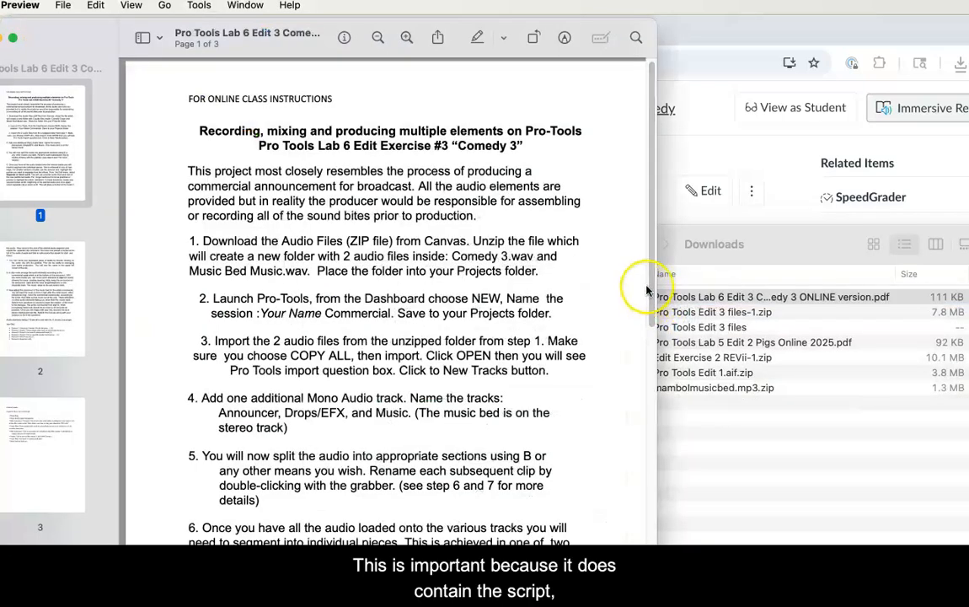
- Look through the PDF's editing instructions, audio elements listing and 30-second commercial script, and clear the document and Downloads windows away
left_click_drag(647, 290, 649, 606)
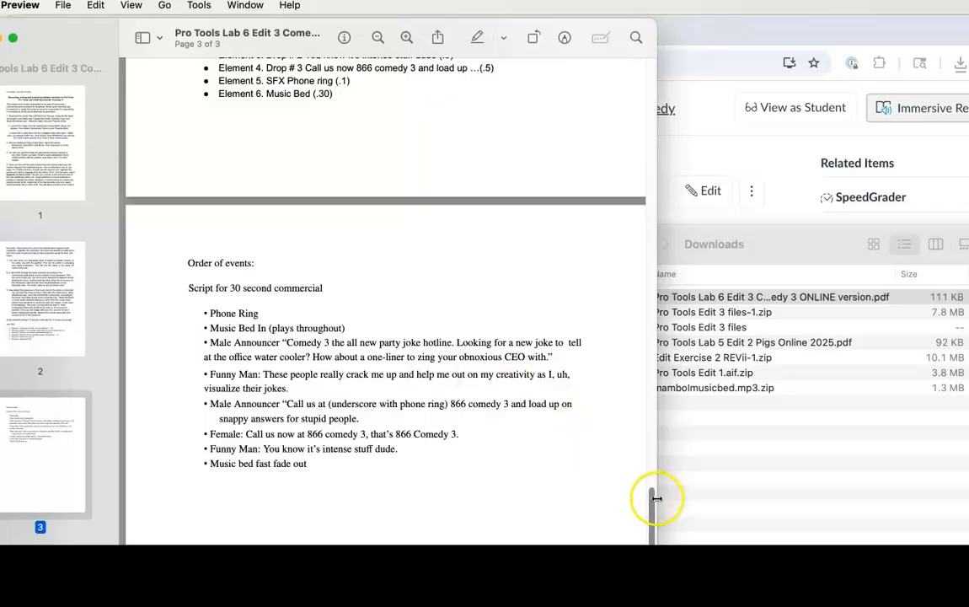
left_click_drag(652, 500, 649, 371)
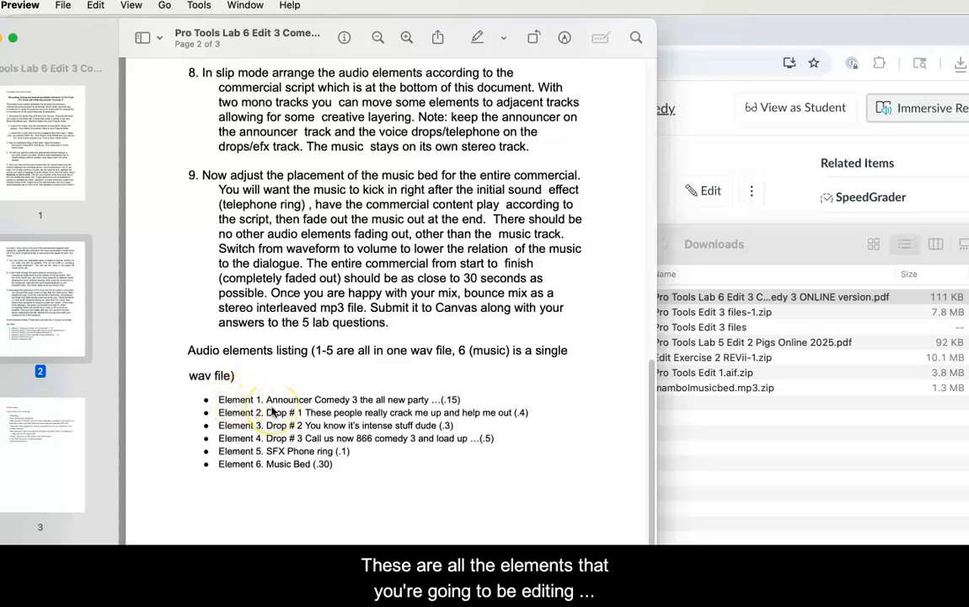
left_click_drag(653, 439, 661, 166)
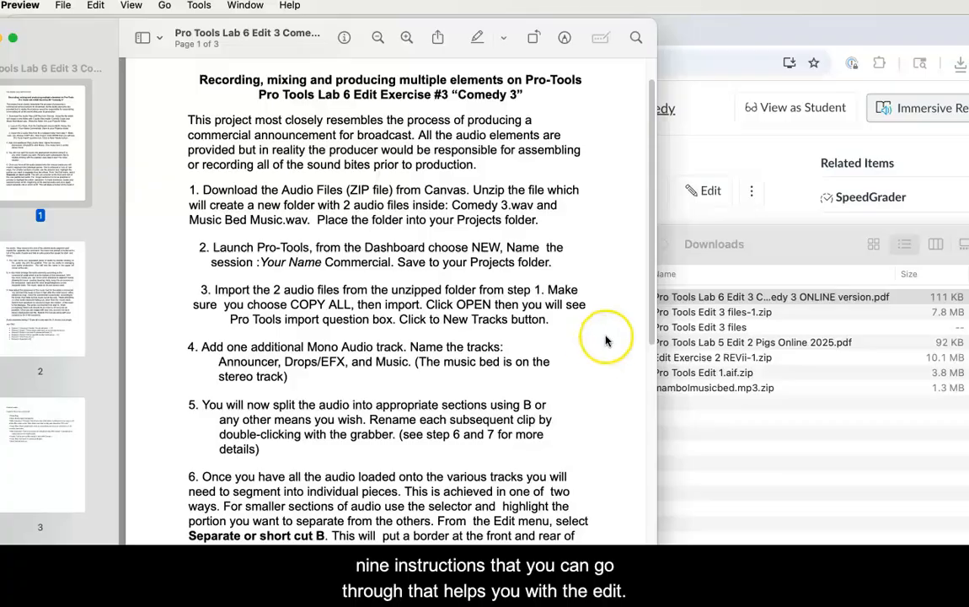
left_click_drag(647, 313, 648, 299)
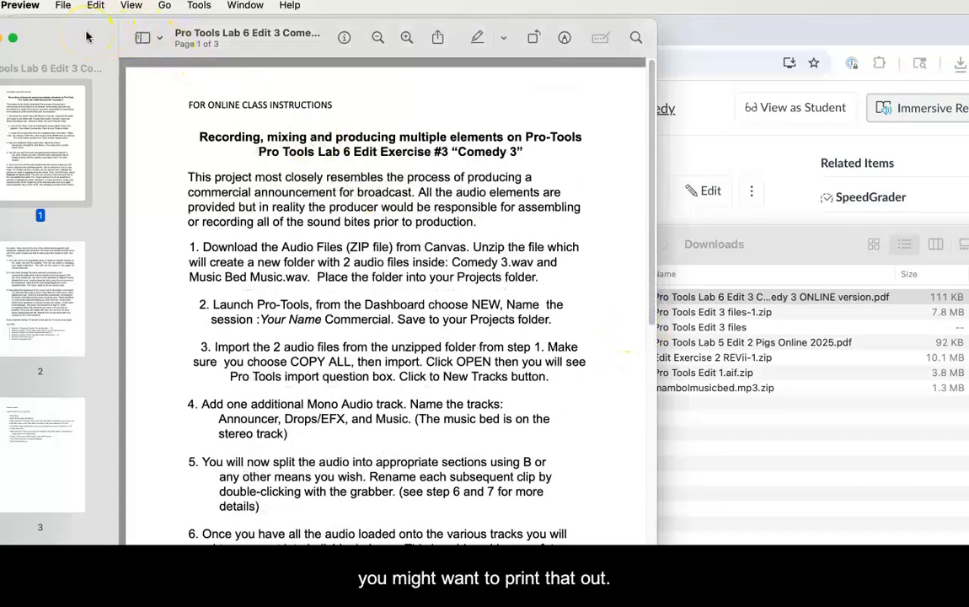
left_click_drag(88, 38, 210, 589)
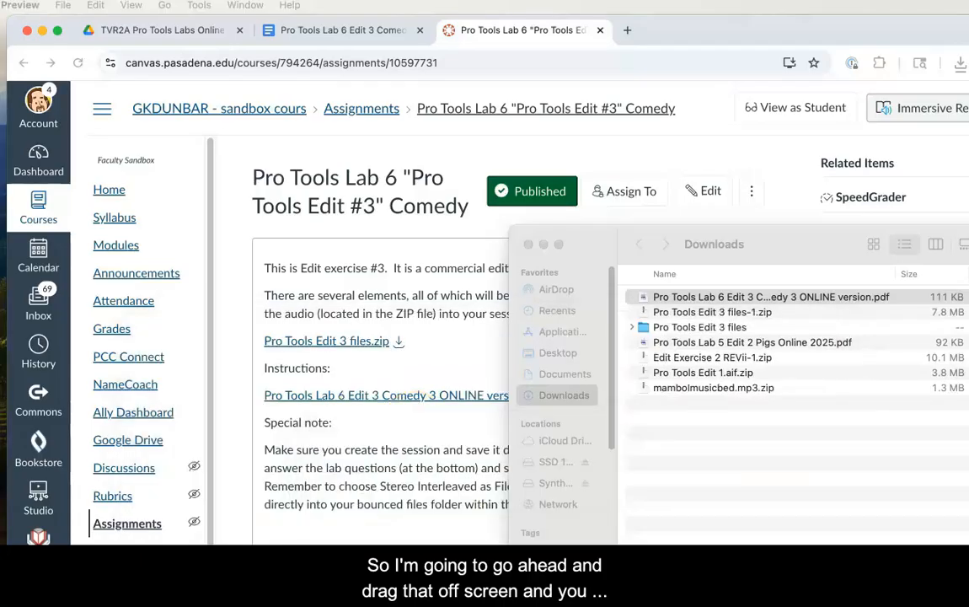
left_click(529, 245)
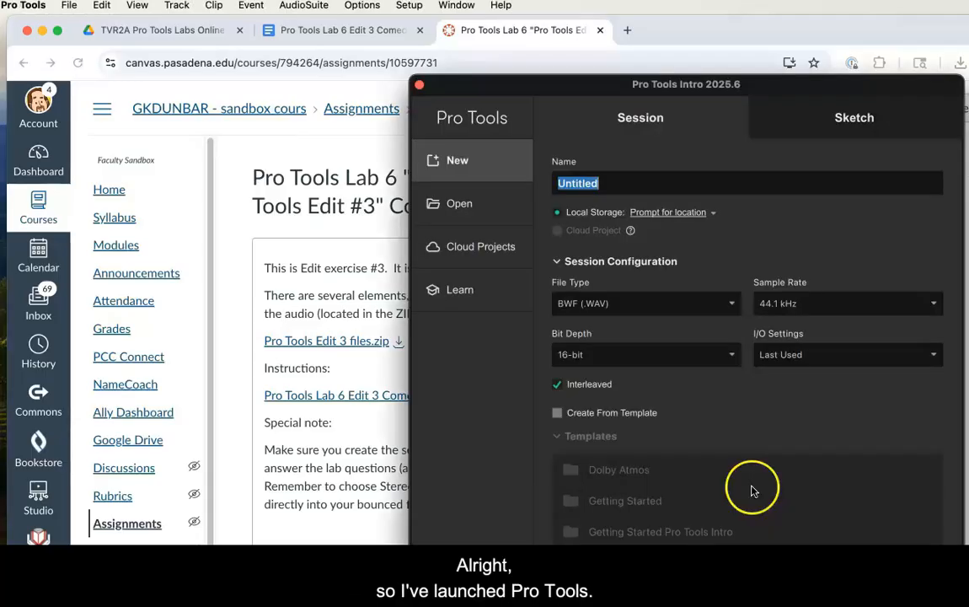
- In Pro Tools, create a session named with the student's name plus Commercial and save it in the TVR2a projects folder in Documents
left_click_drag(601, 88, 545, 75)
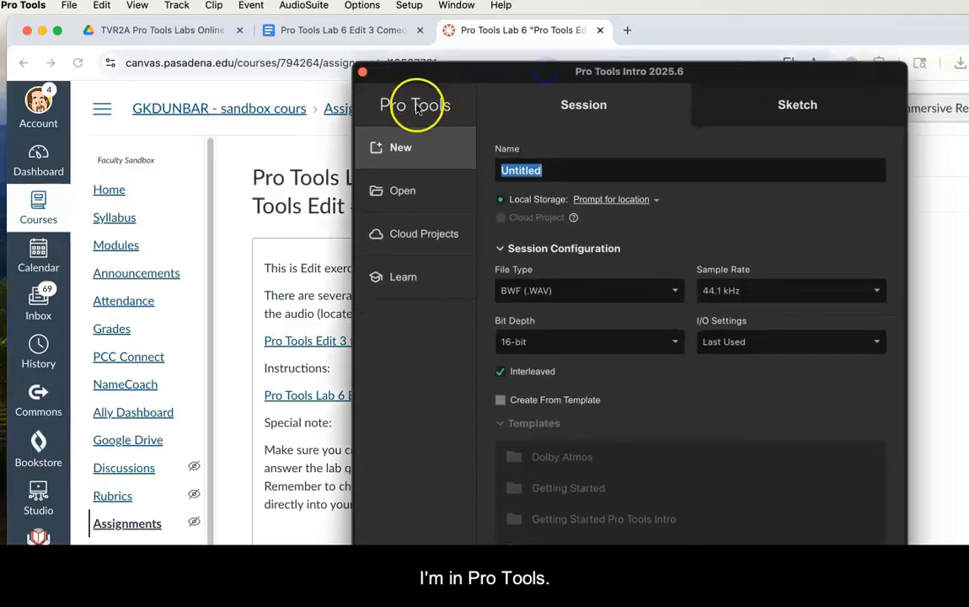
left_click(396, 152)
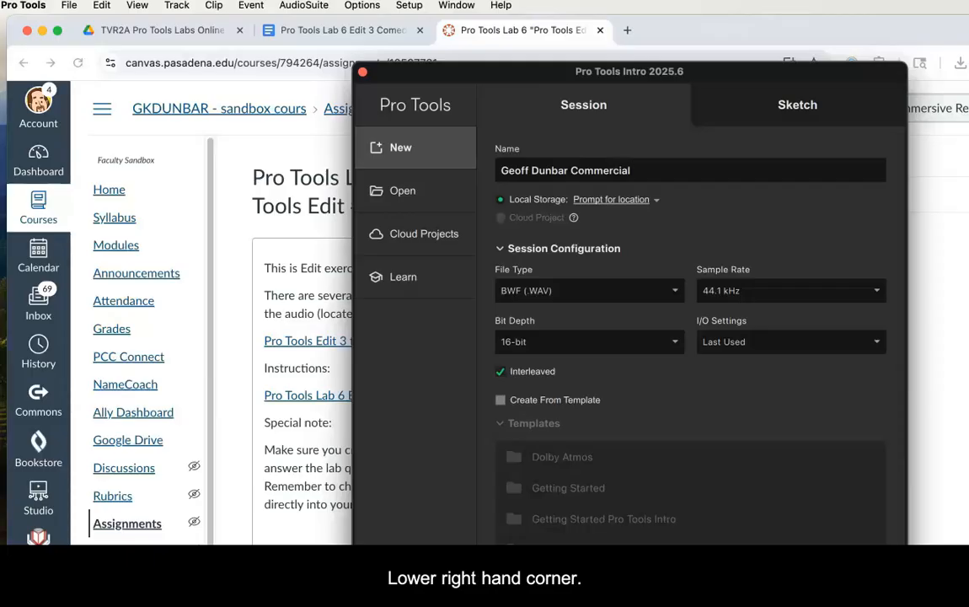
left_click(856, 594)
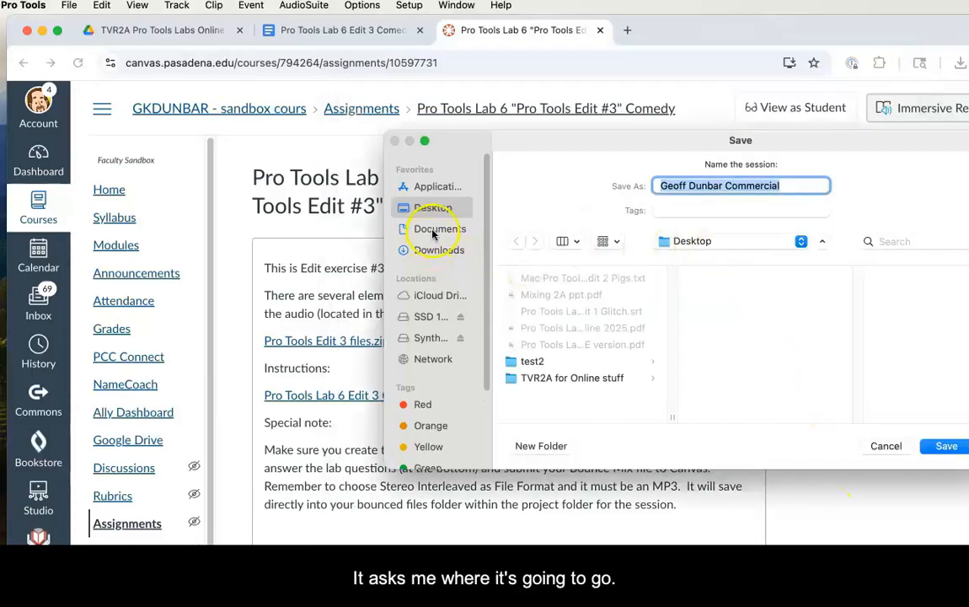
left_click(433, 230)
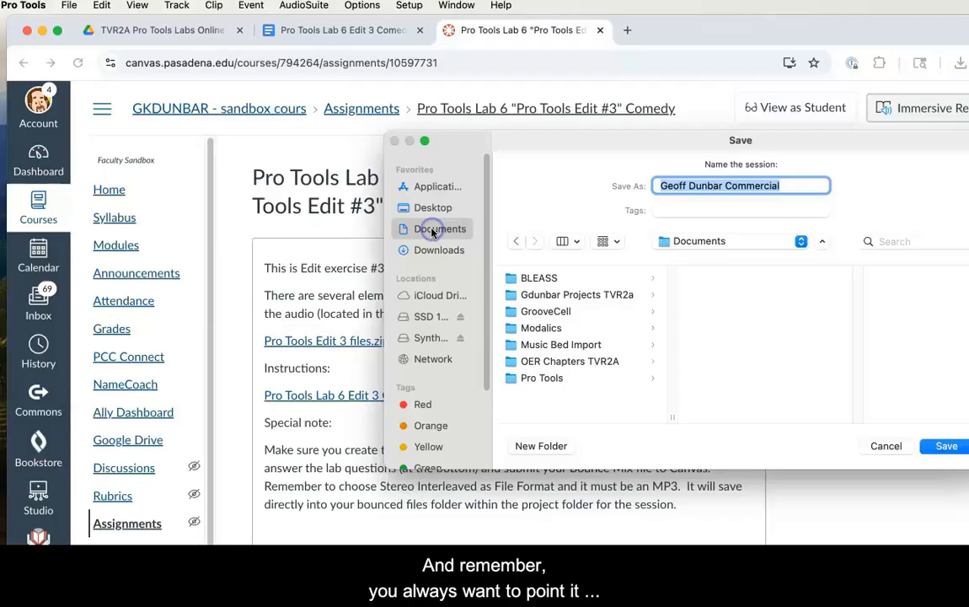
left_click(579, 295)
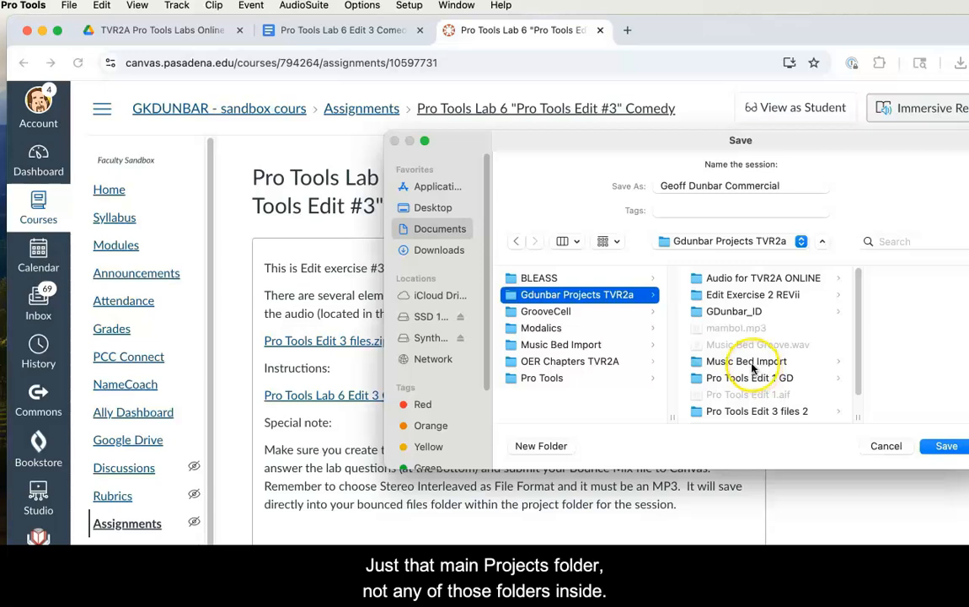
left_click(945, 447)
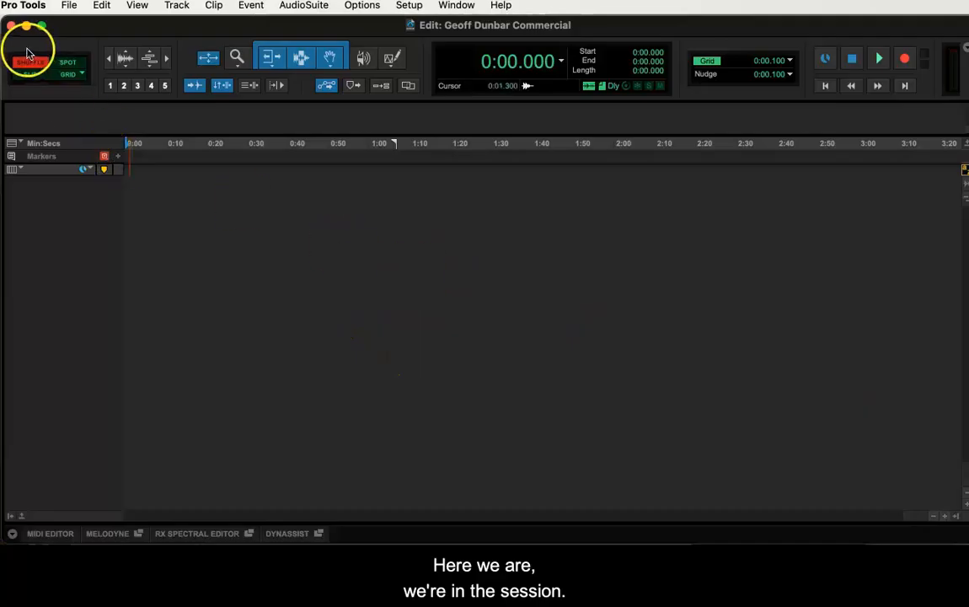
- Switch the edit mode to Slip and check the Playback Engine and I/O Setup settings
left_click(30, 75)
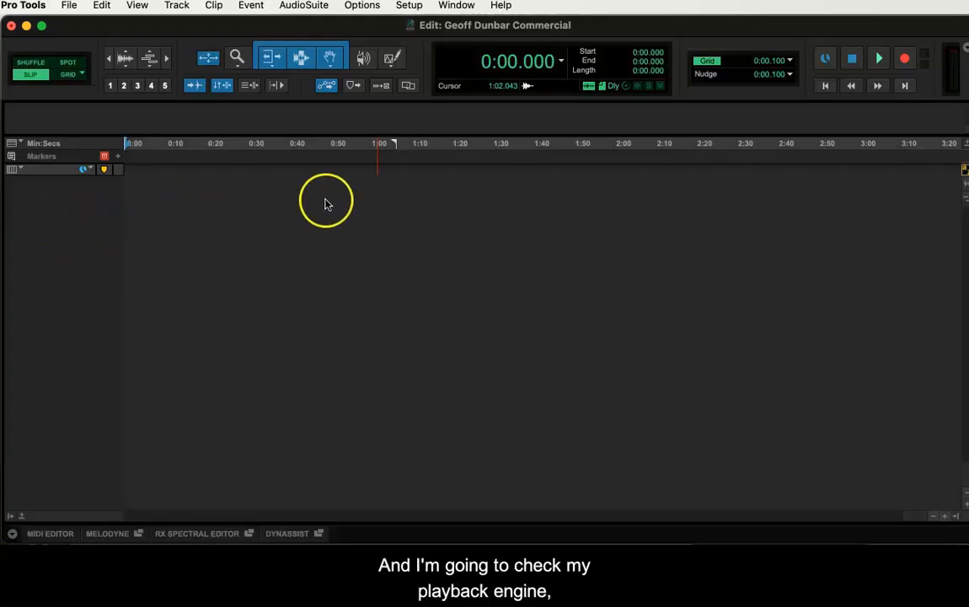
left_click(408, 6)
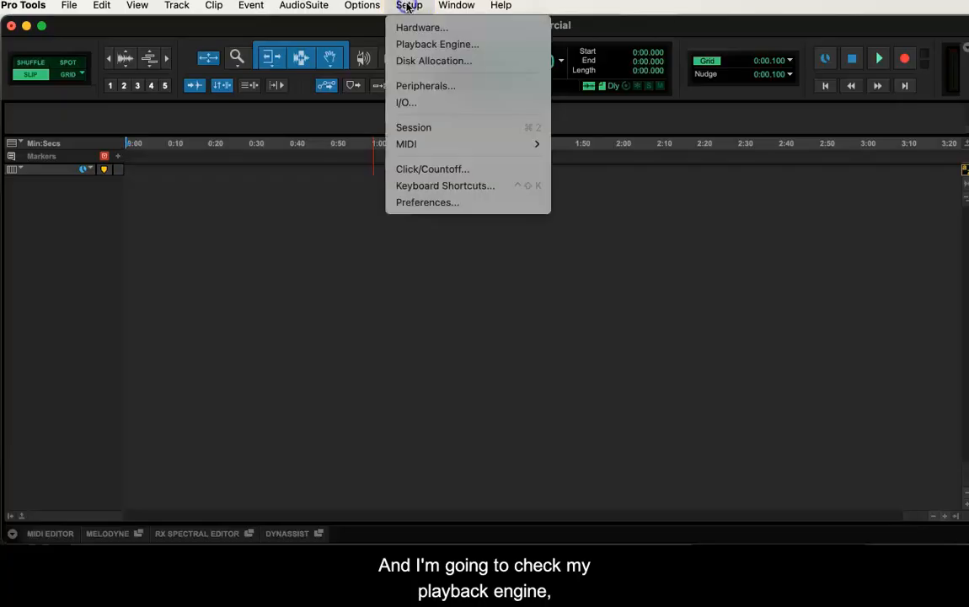
left_click(425, 44)
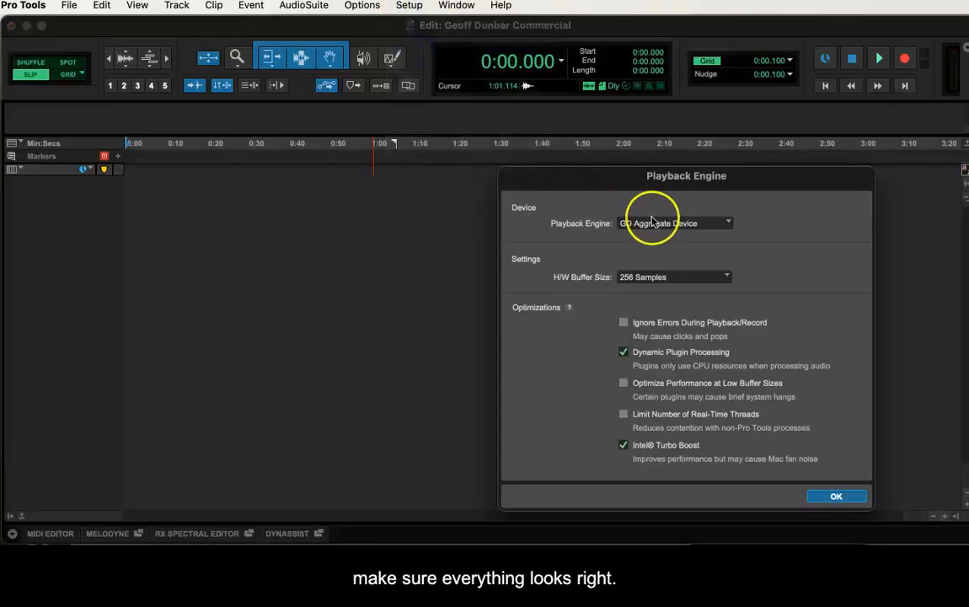
left_click(836, 496)
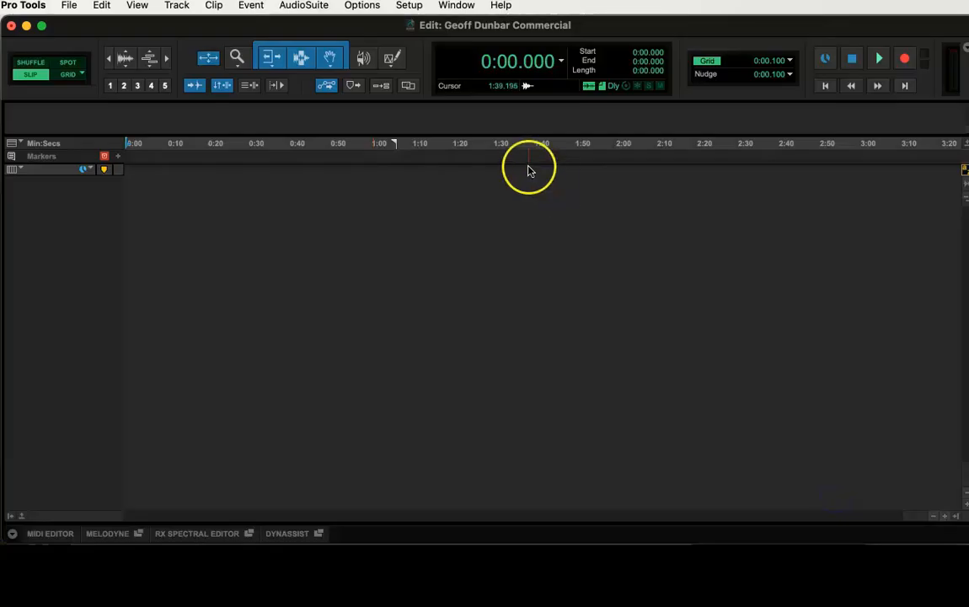
left_click(409, 5)
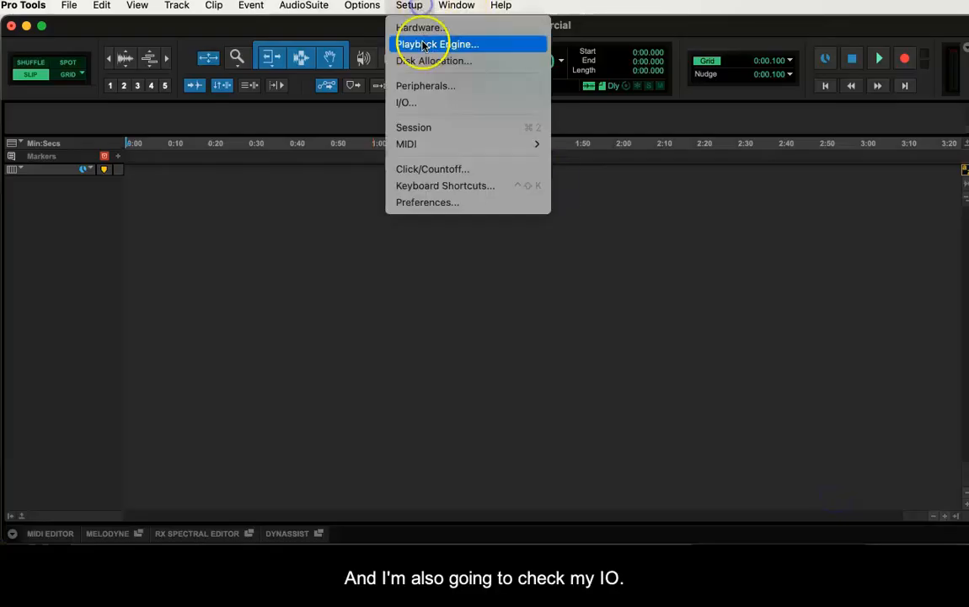
left_click(428, 102)
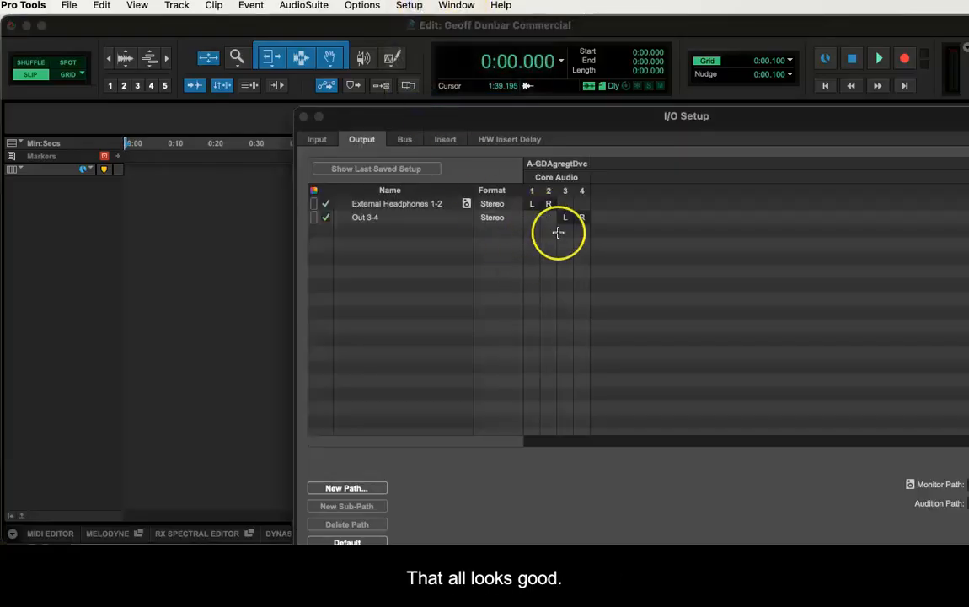
key("Return")
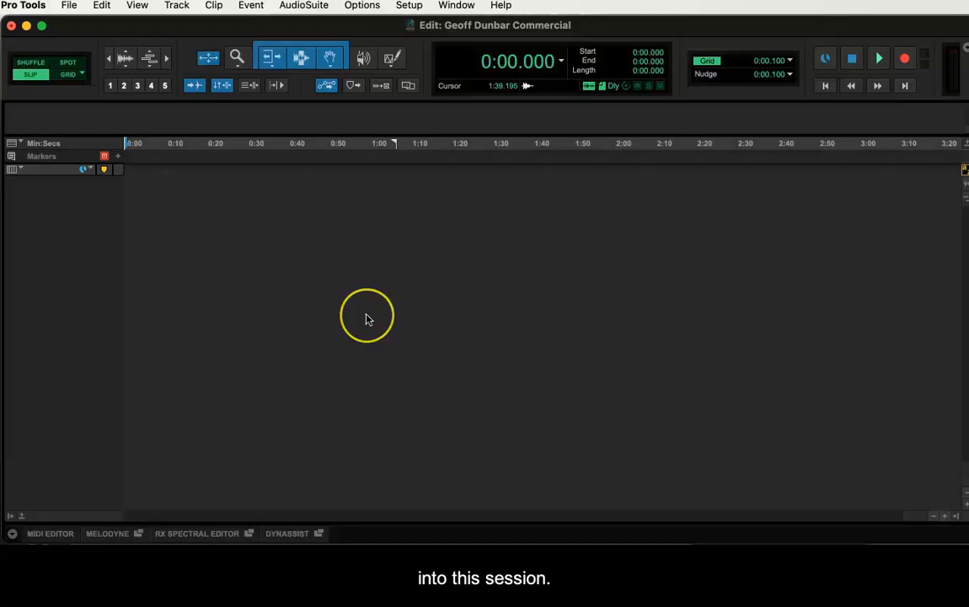
- Start an audio import and select Comedy 3.wav and Music Bed Music.wav in the TVR2a projects folder's Pro Tools Edit 3 files 2 subfolder
left_click(68, 7)
mouse_move(119, 268)
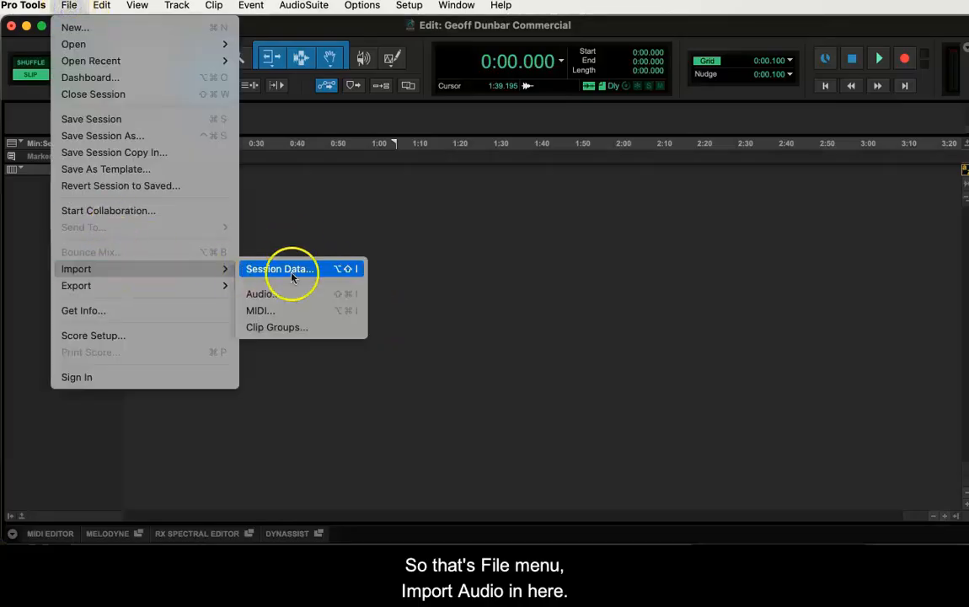
left_click(296, 293)
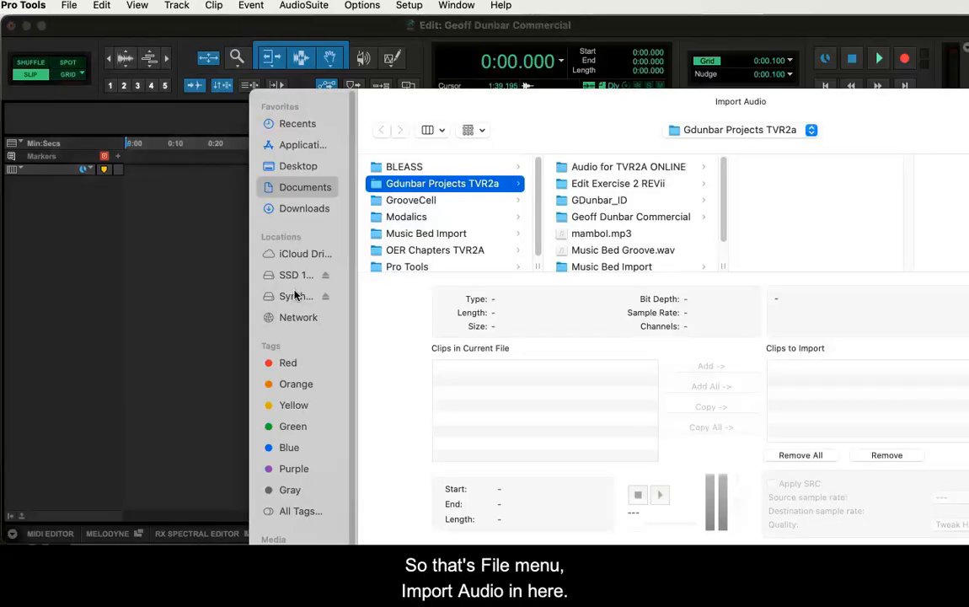
left_click(266, 187)
left_click(292, 193)
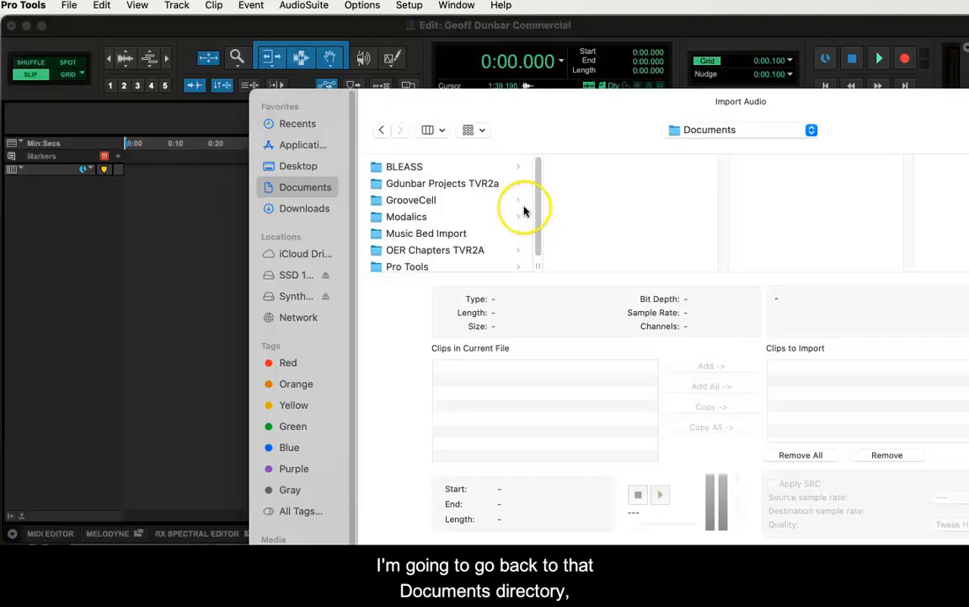
left_click(455, 183)
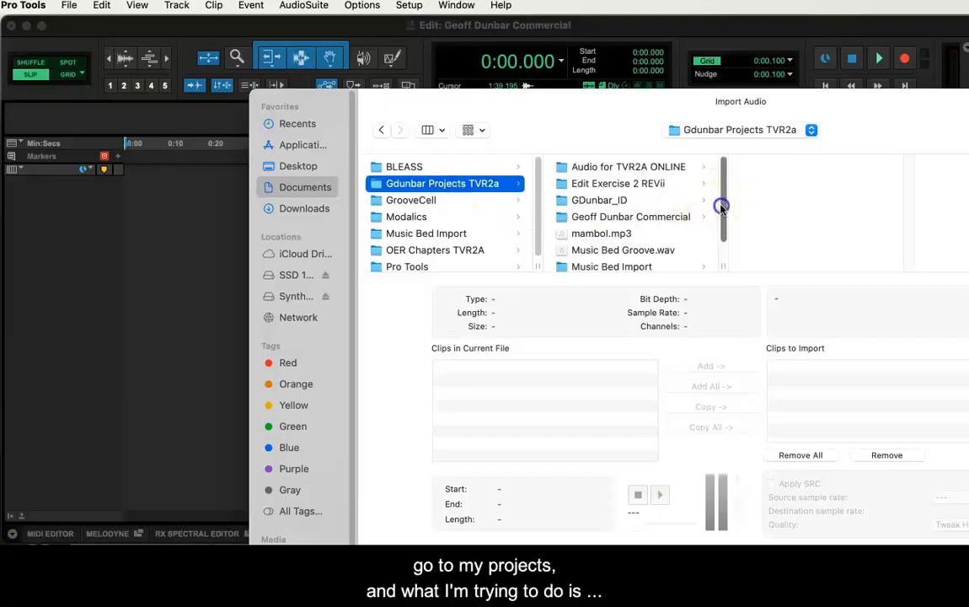
left_click_drag(720, 207, 719, 233)
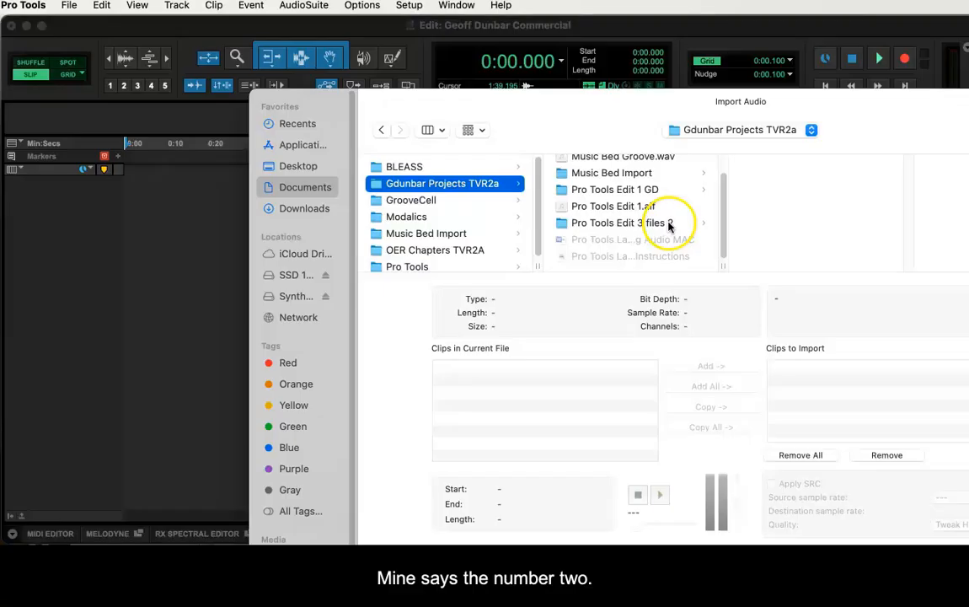
left_click(611, 223)
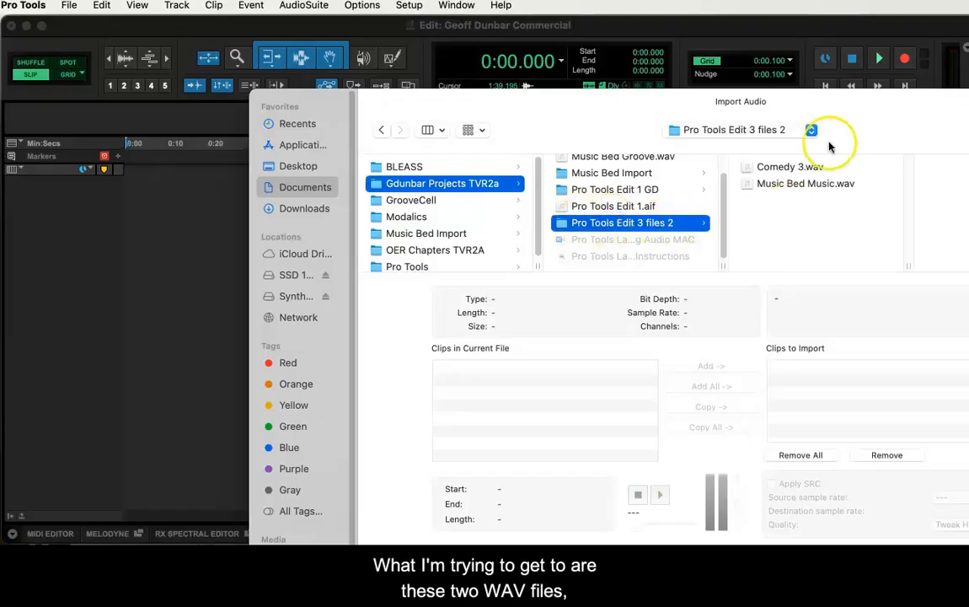
left_click(776, 168)
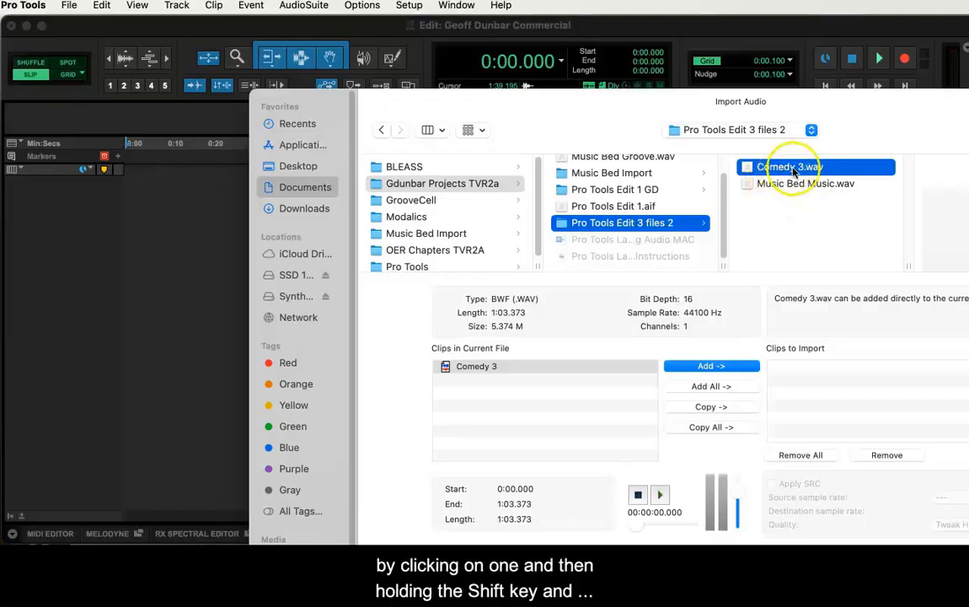
left_click(789, 184, "shift")
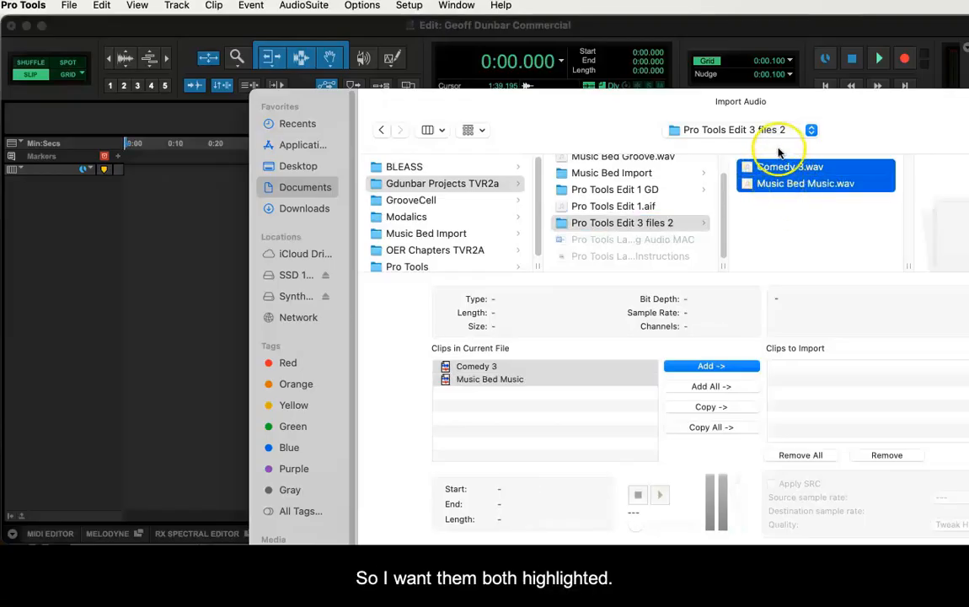
- Enlarge the Import Audio window, check that it uses column view, and add both clips to the import list as copies
left_click_drag(606, 110, 420, 47)
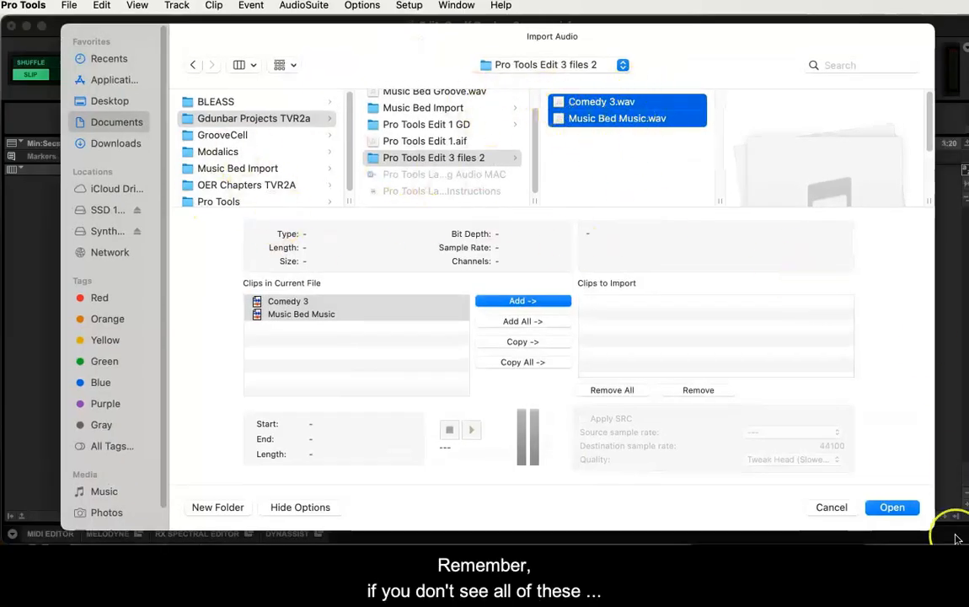
left_click_drag(934, 531, 960, 539)
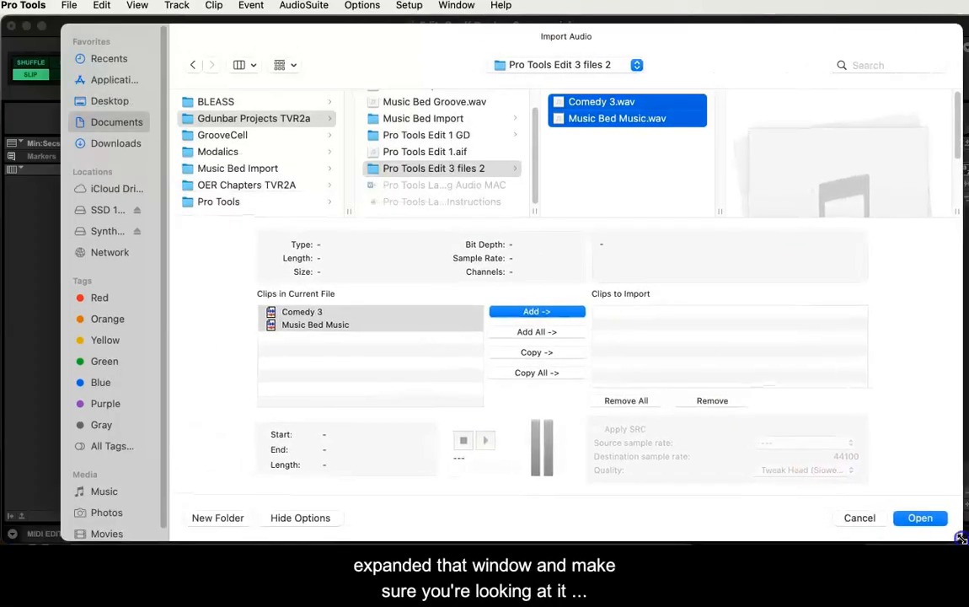
left_click(252, 66)
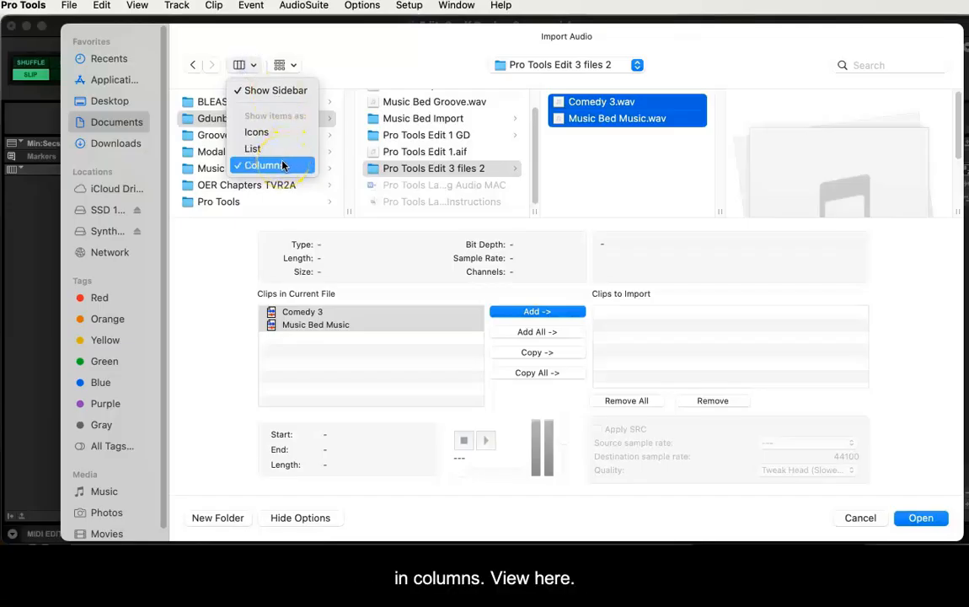
left_click(437, 51)
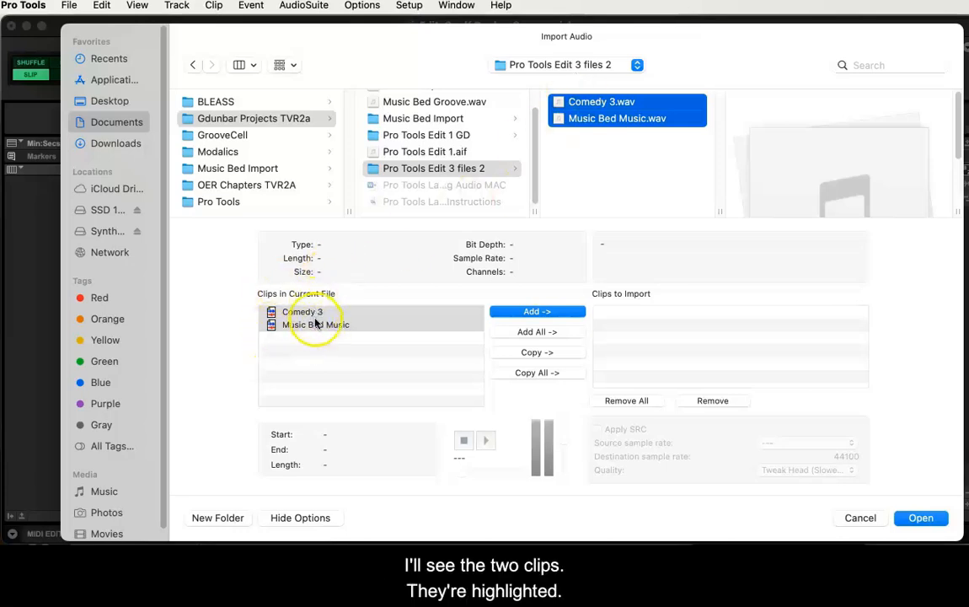
left_click(547, 375)
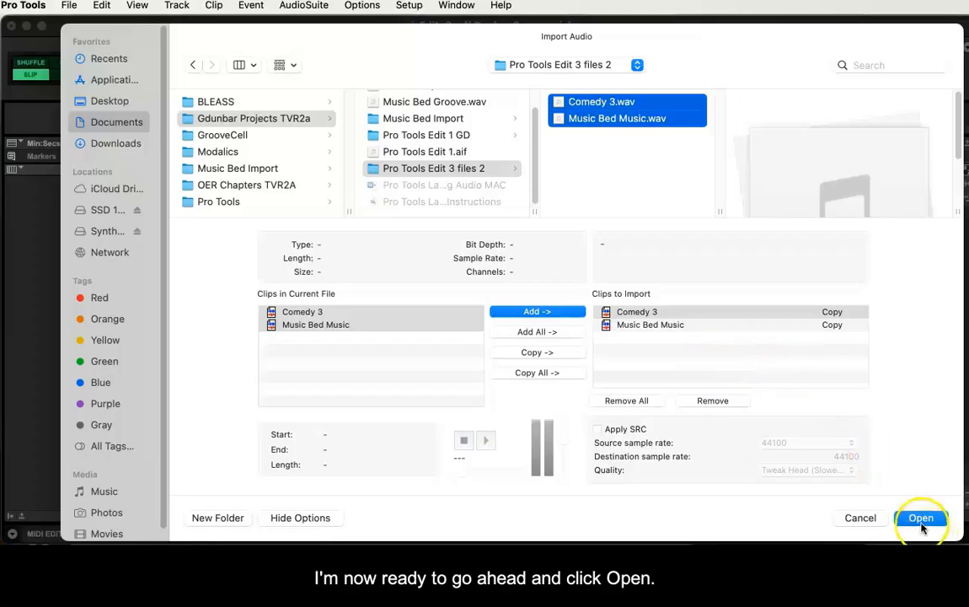
- Import the clips into the session's Audio Files folder, placing them on new tracks at Session Start
left_click(921, 517)
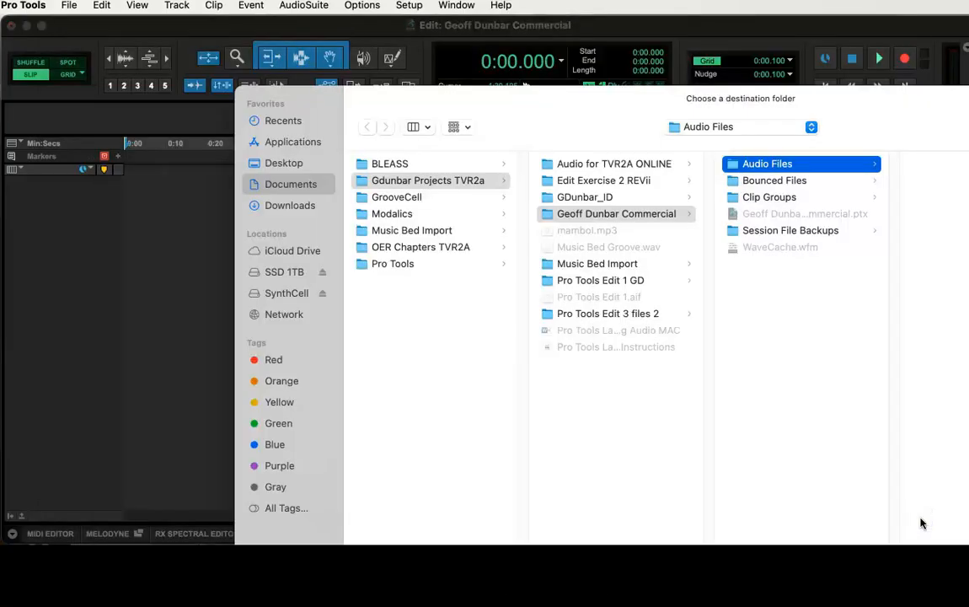
left_click_drag(625, 123, 377, 36)
left_click(868, 510)
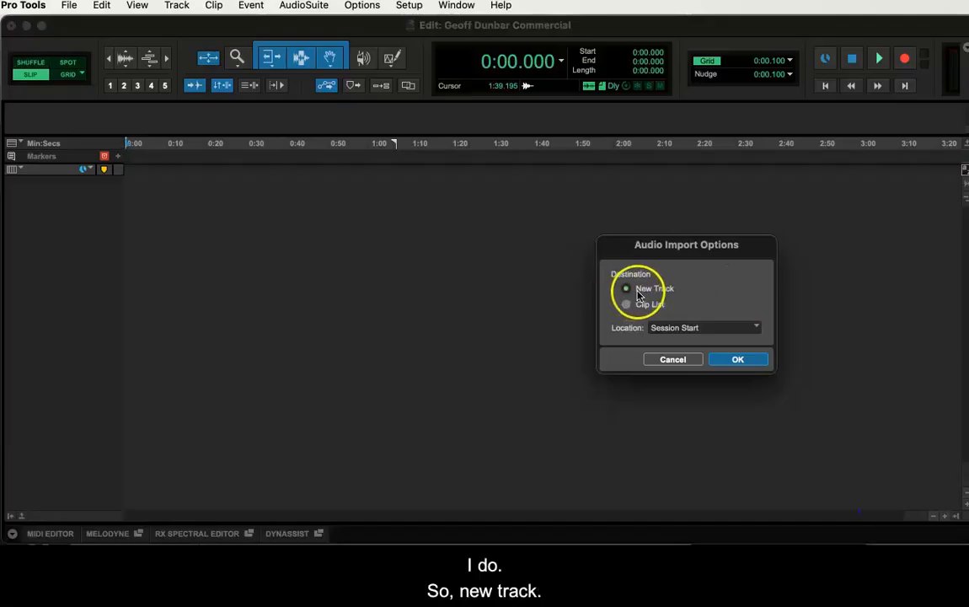
left_click(737, 360)
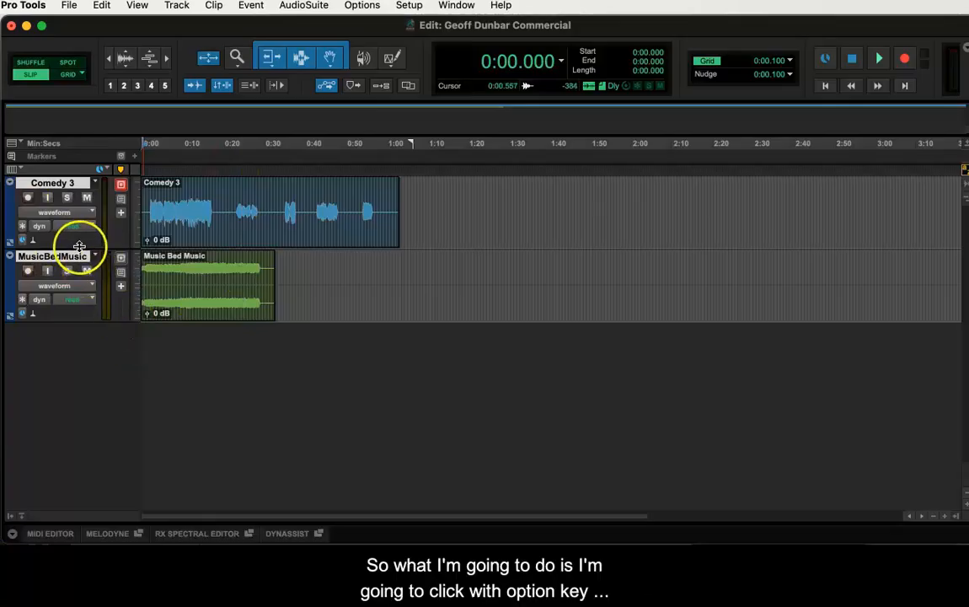
- Select only the Comedy 3 track and create one new mono audio track in samples directly below it
left_click(418, 278)
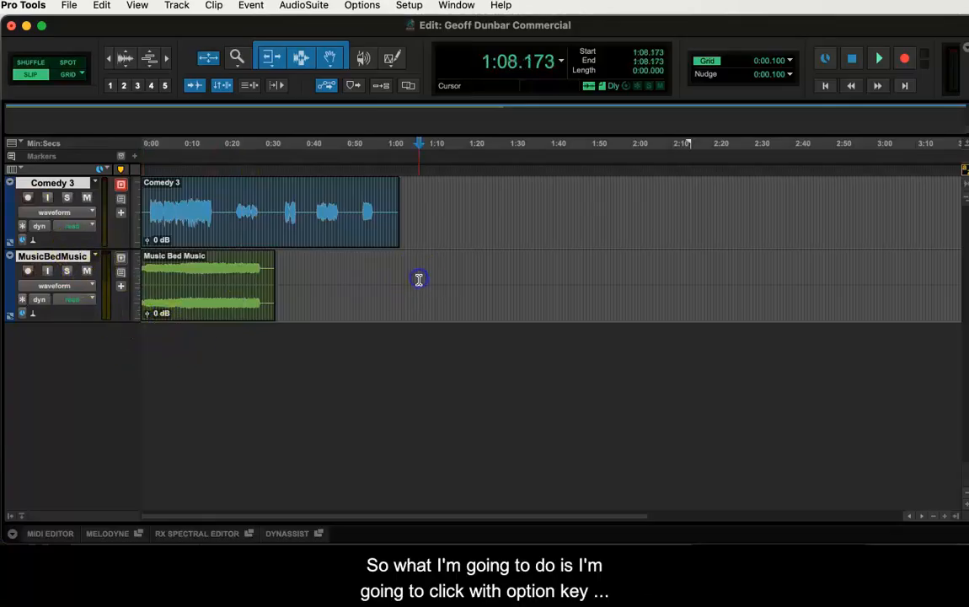
left_click(40, 184, "alt")
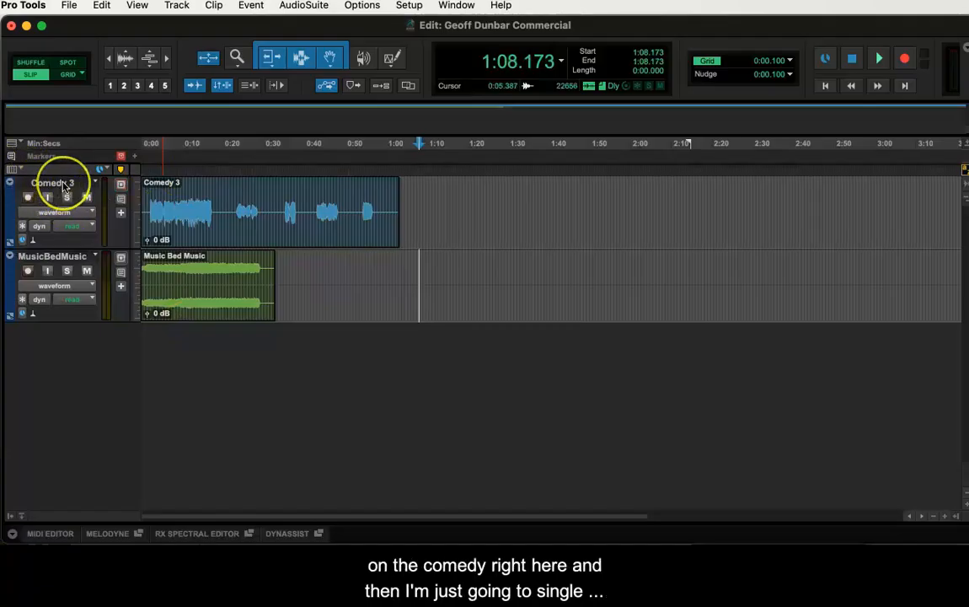
left_click(59, 184)
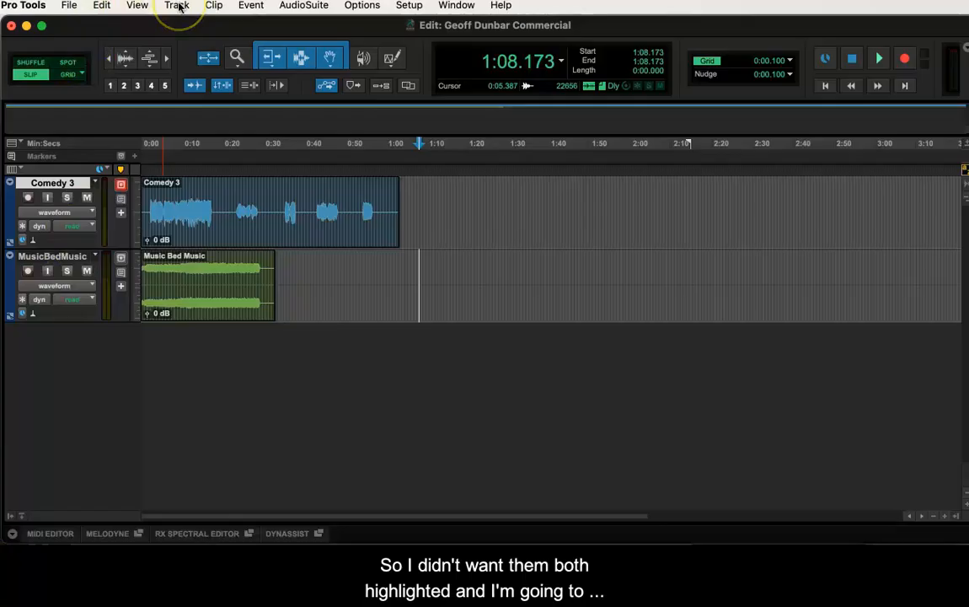
key("super+shift+n")
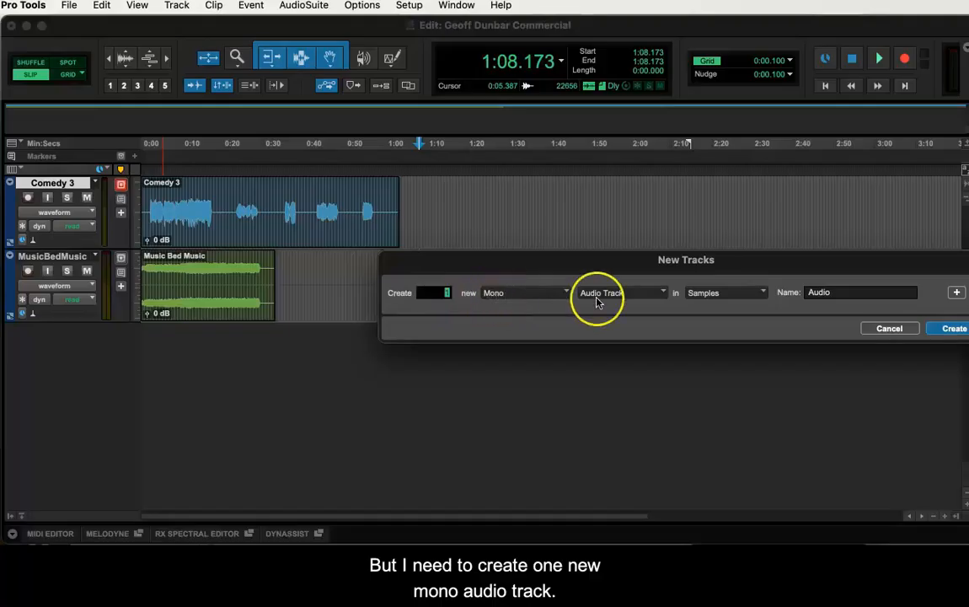
left_click_drag(627, 269, 558, 264)
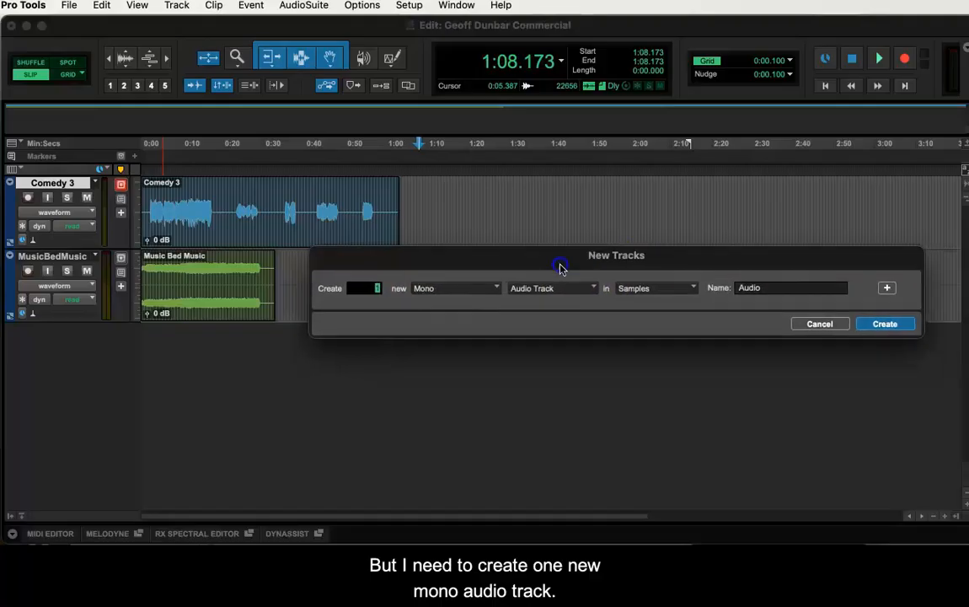
left_click(885, 324)
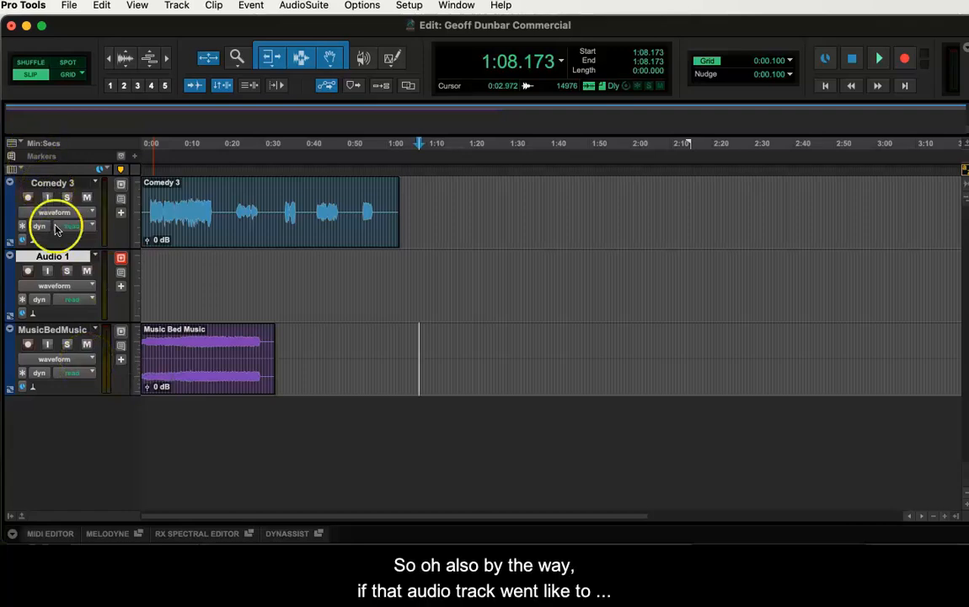
- Try the Audio 1 track in the lowest and highest track positions, and return it between Comedy 3 and MusicBedMusic
left_click_drag(58, 263, 65, 331)
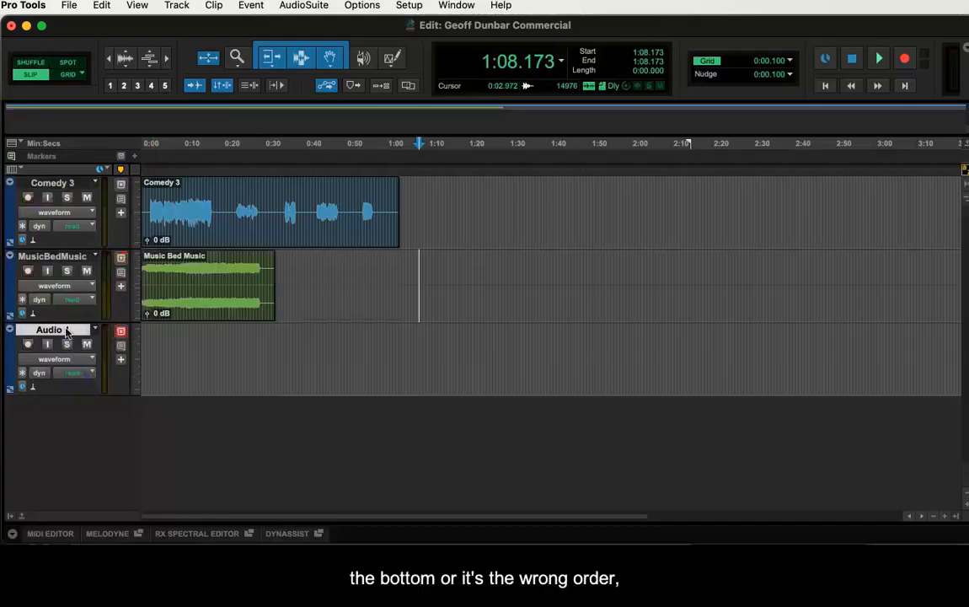
mouse_move(59, 260)
left_mouse_down()
mouse_move(62, 239)
mouse_move(73, 259)
mouse_move(55, 259)
left_mouse_up()
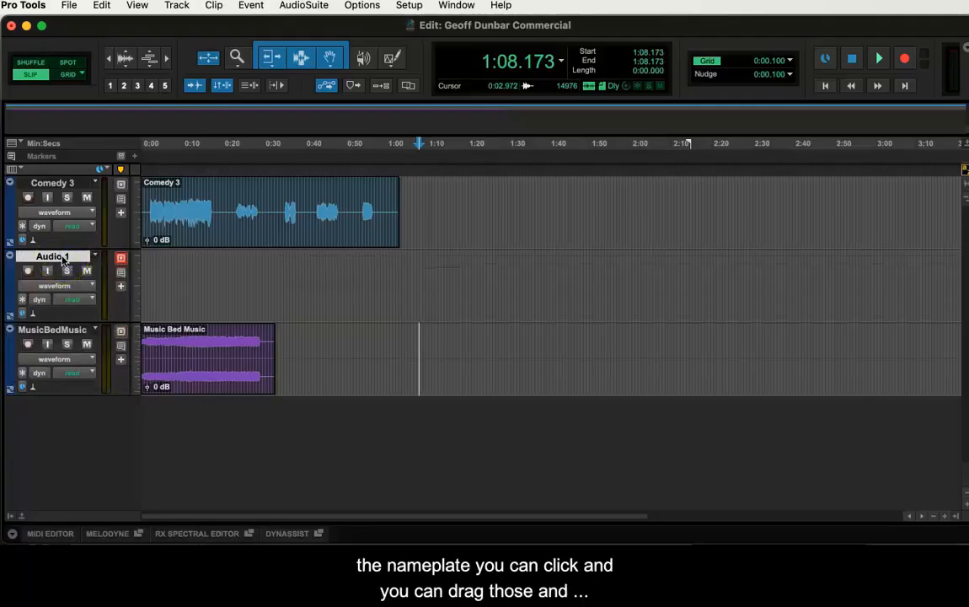
left_click_drag(62, 260, 82, 256)
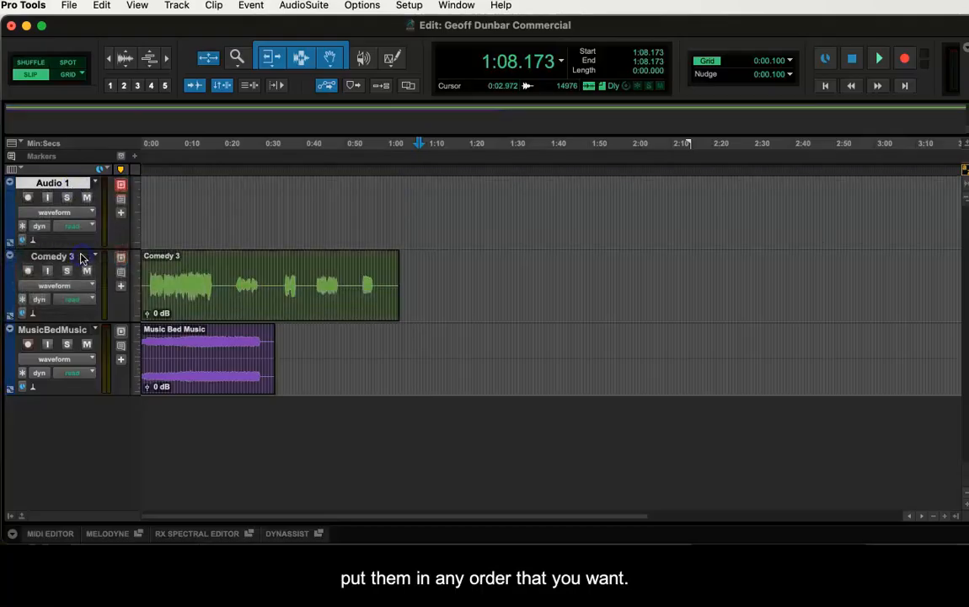
left_click_drag(59, 184, 54, 291)
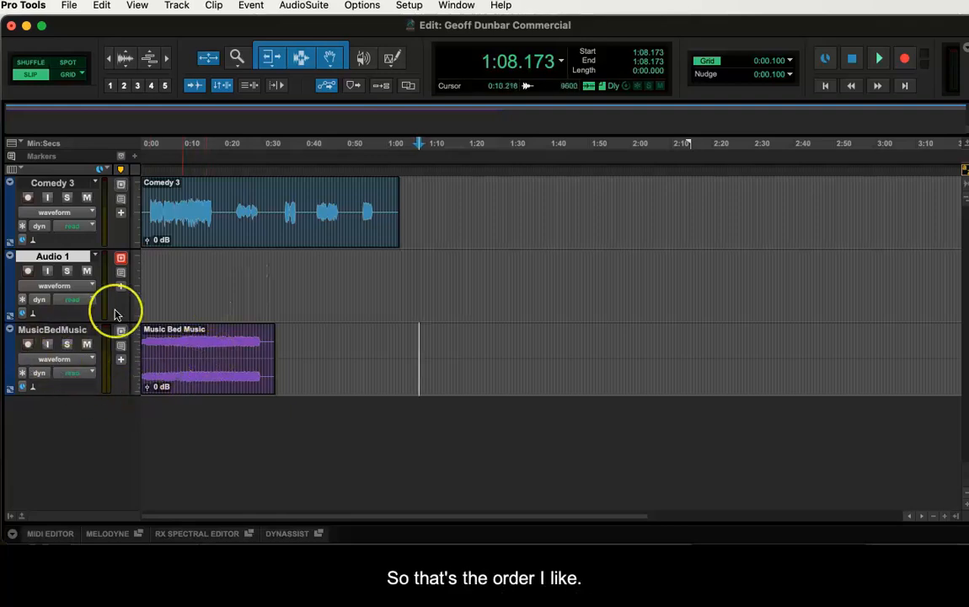
- Look over the channel strips of the three tracks in the Mix window and return to the Edit window
key("super+equal")
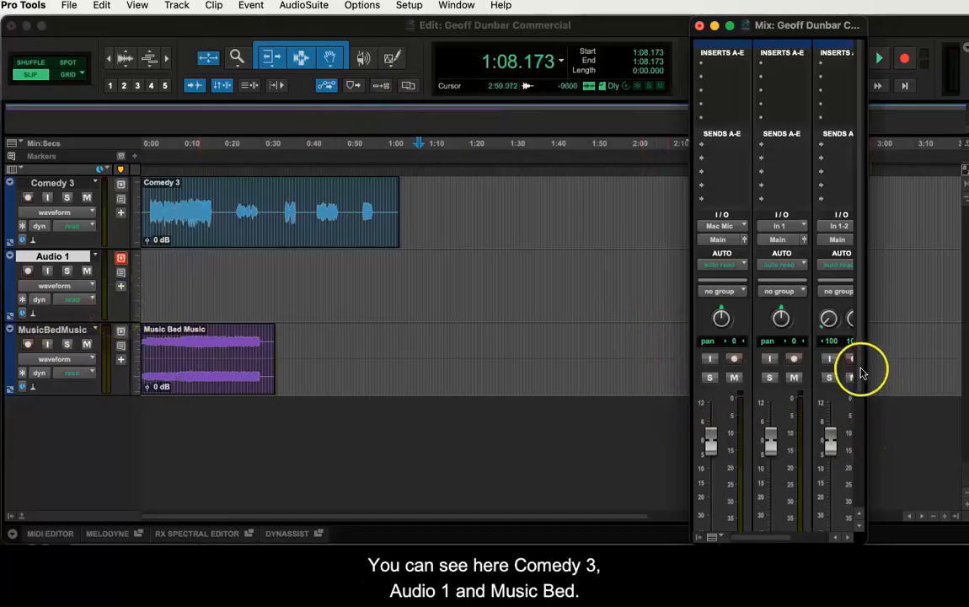
scroll(860, 367, "down", 5)
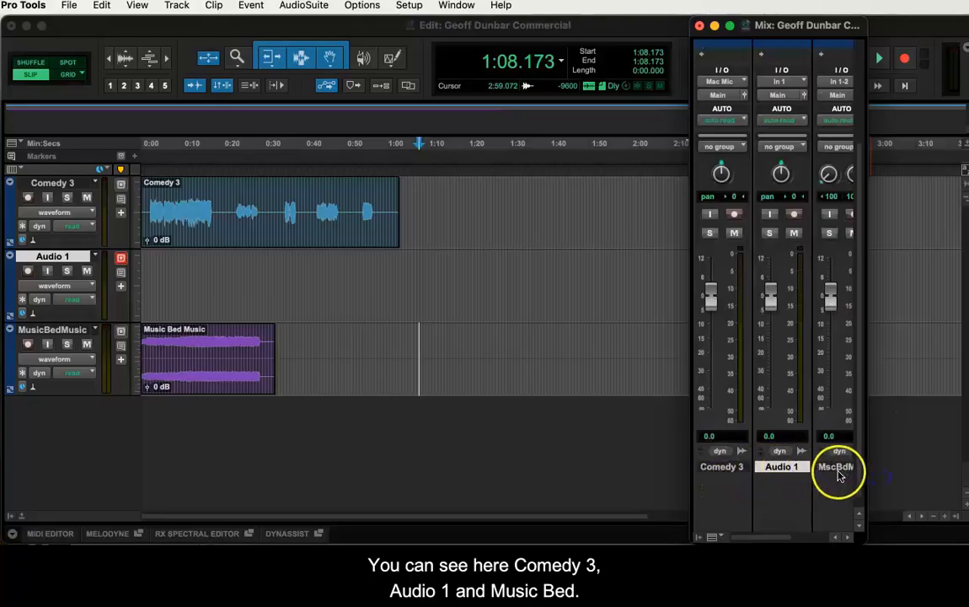
scroll(860, 455, "up", 3)
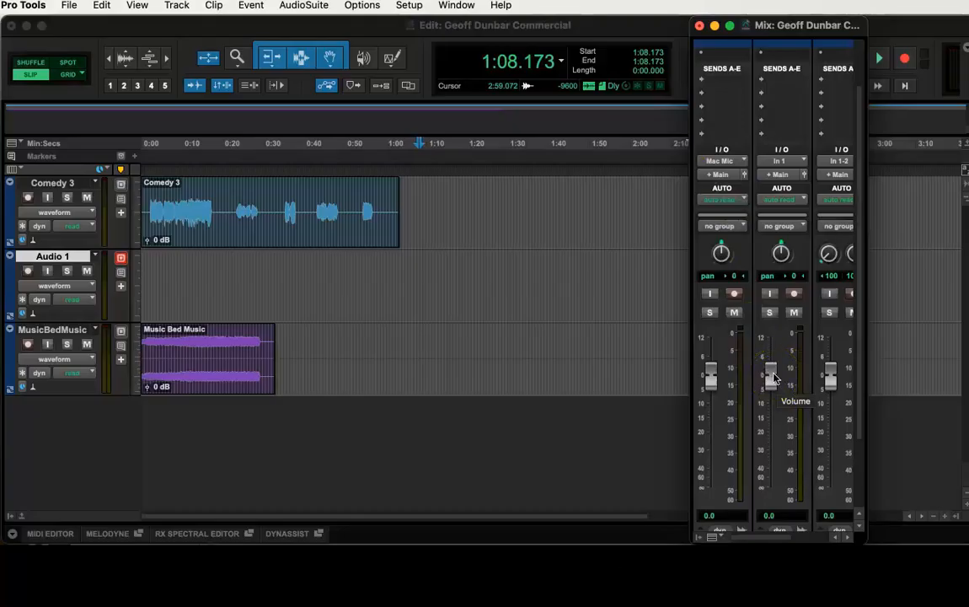
left_click(548, 414)
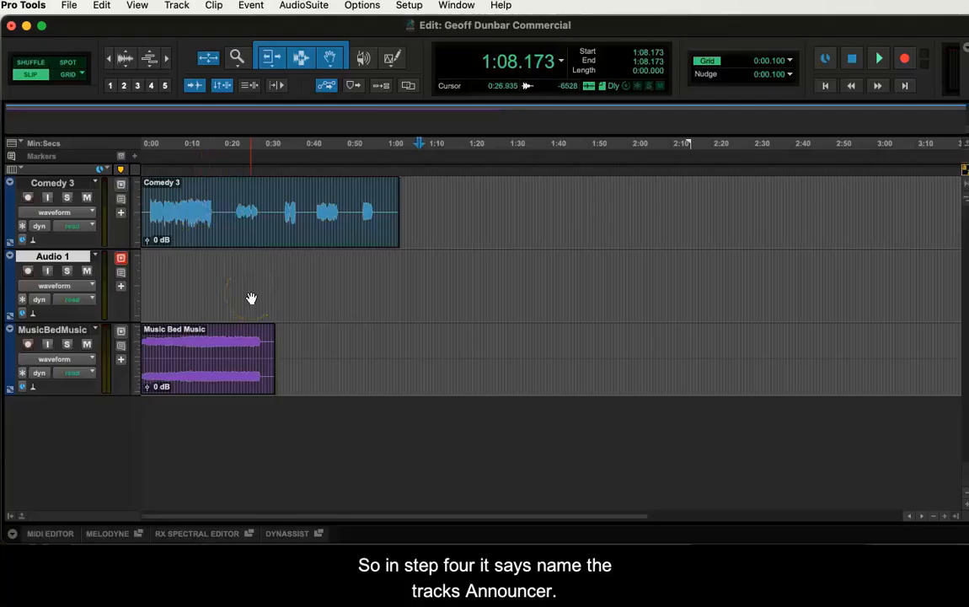
- Rename the Comedy 3 track as Announcer and the Audio 1 track as Drops/EFX
double_click(49, 184)
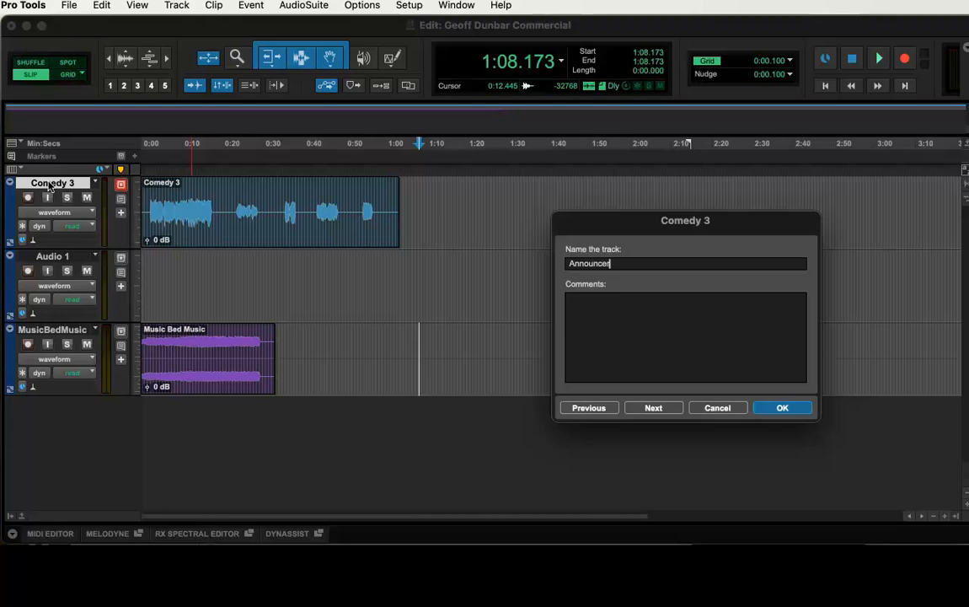
key("Return")
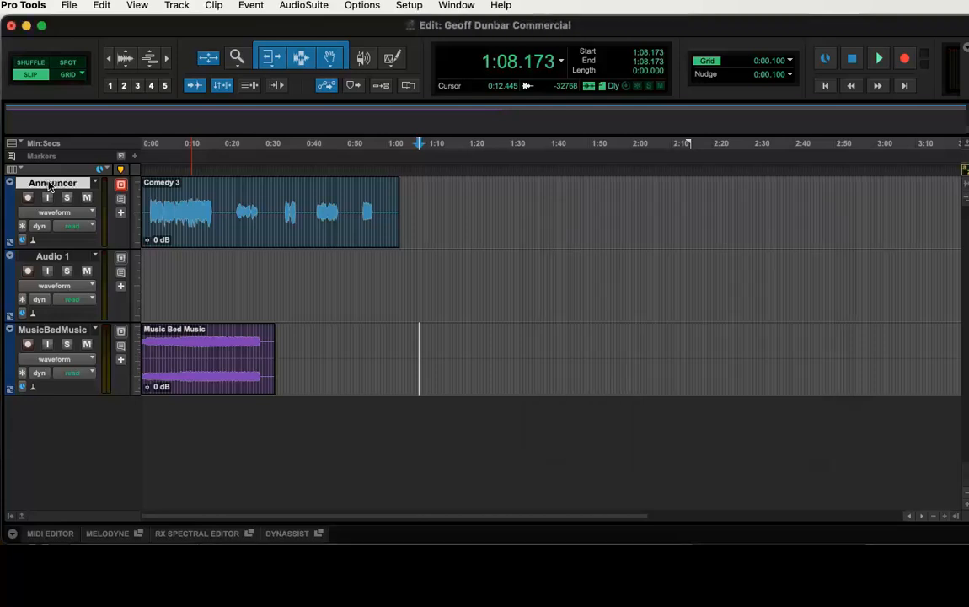
double_click(46, 257)
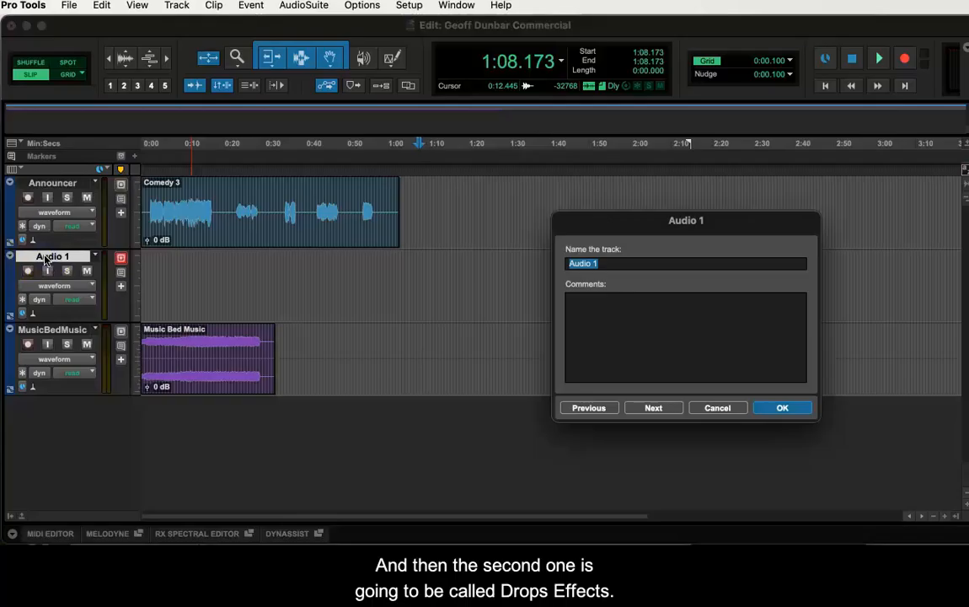
type("Drops")
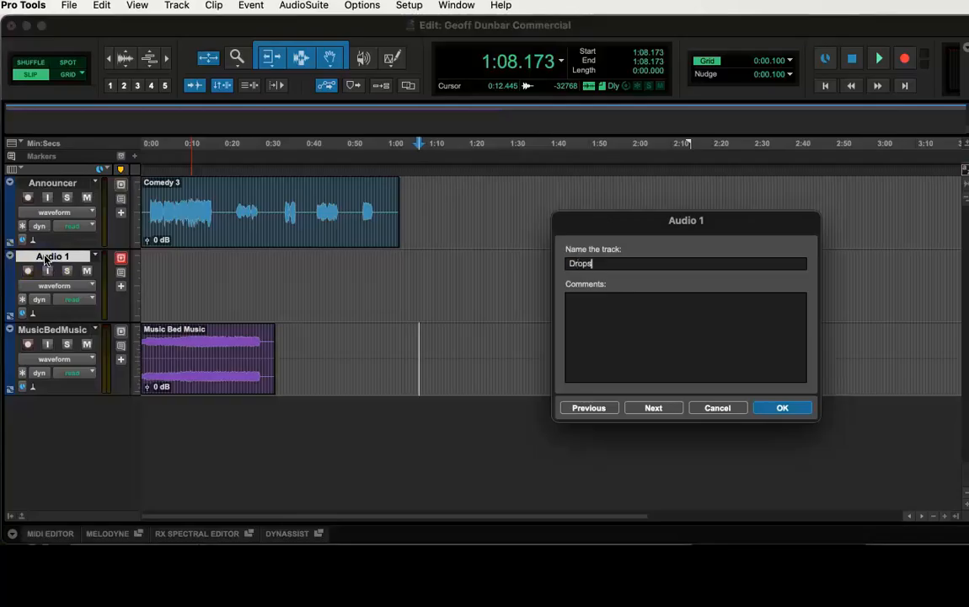
type("/EFX")
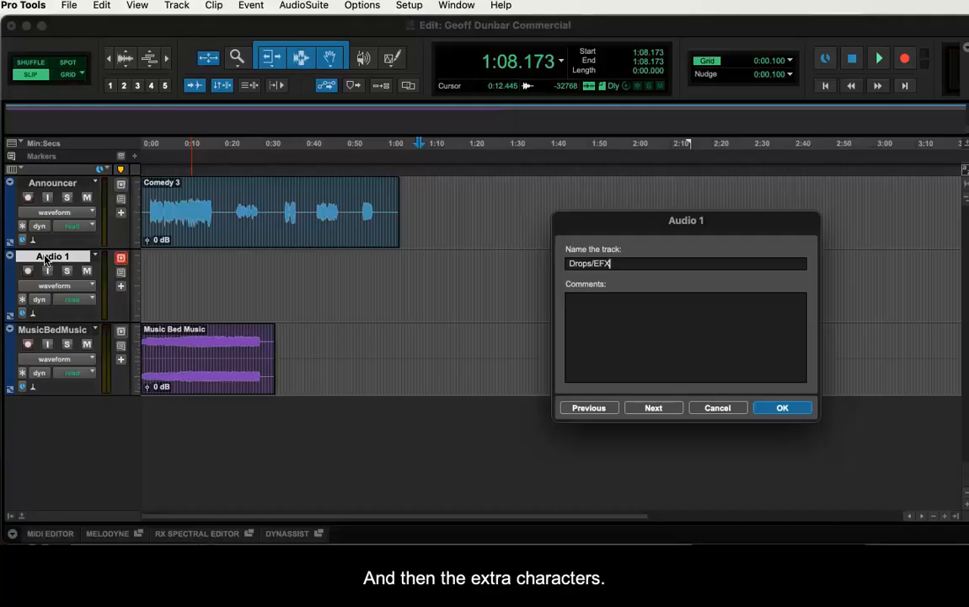
key("Return")
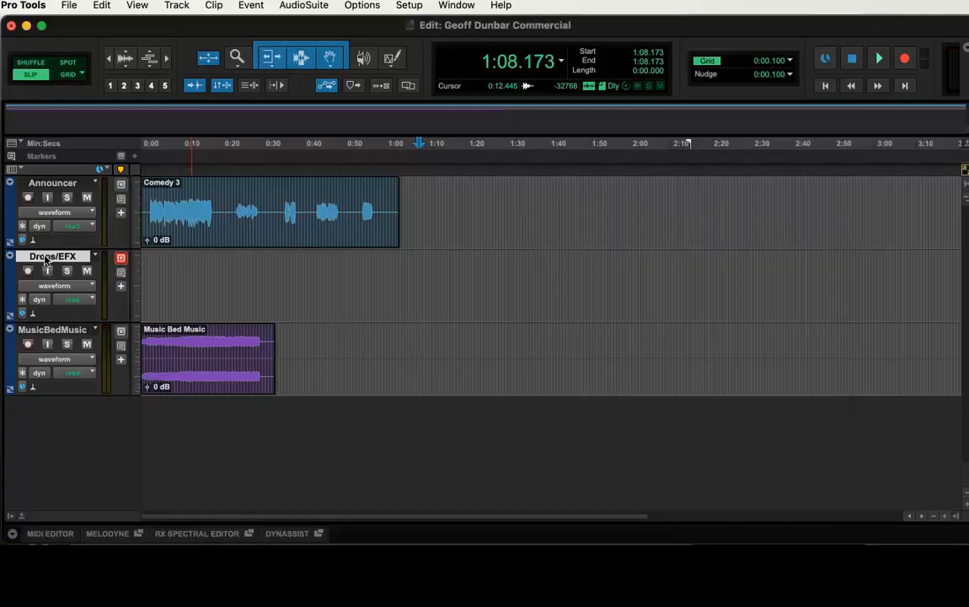
- Rename the MusicBedMusic track as Music
double_click(70, 332)
type("Music")
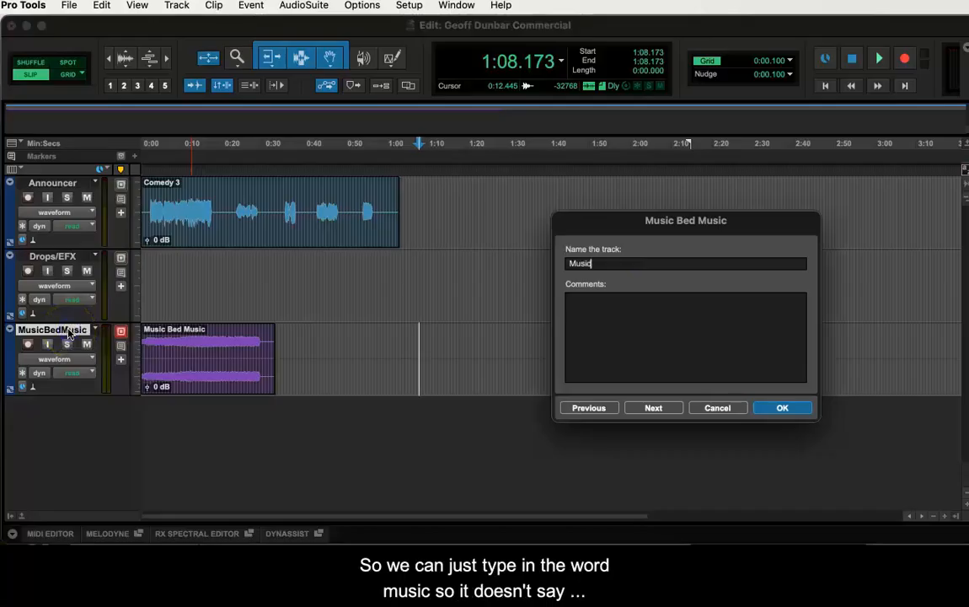
key("Return")
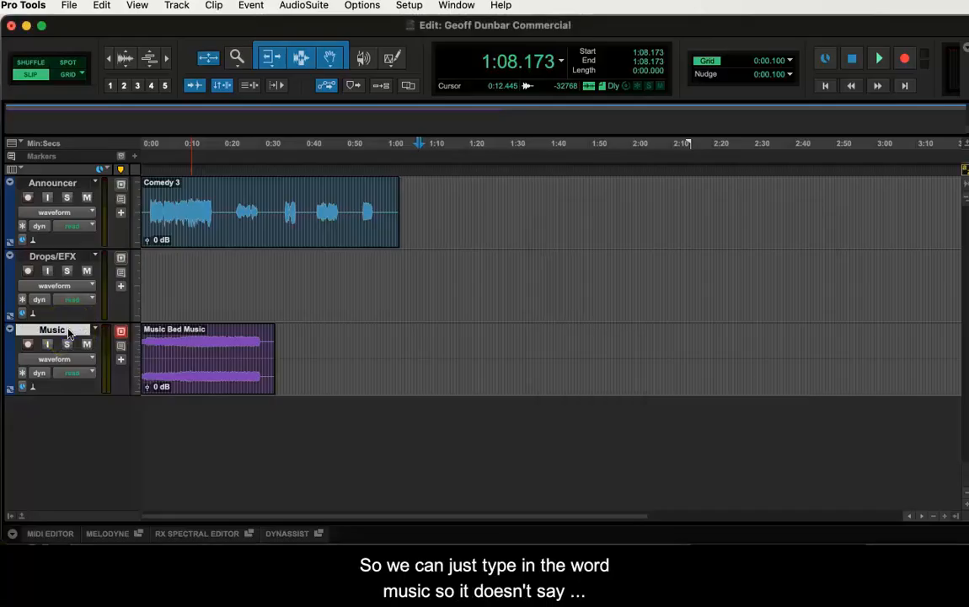
- Return to the session start, increase the Announcer track's height and magnify the timeline until the ruler shows single seconds
left_click(274, 269)
key("Return")
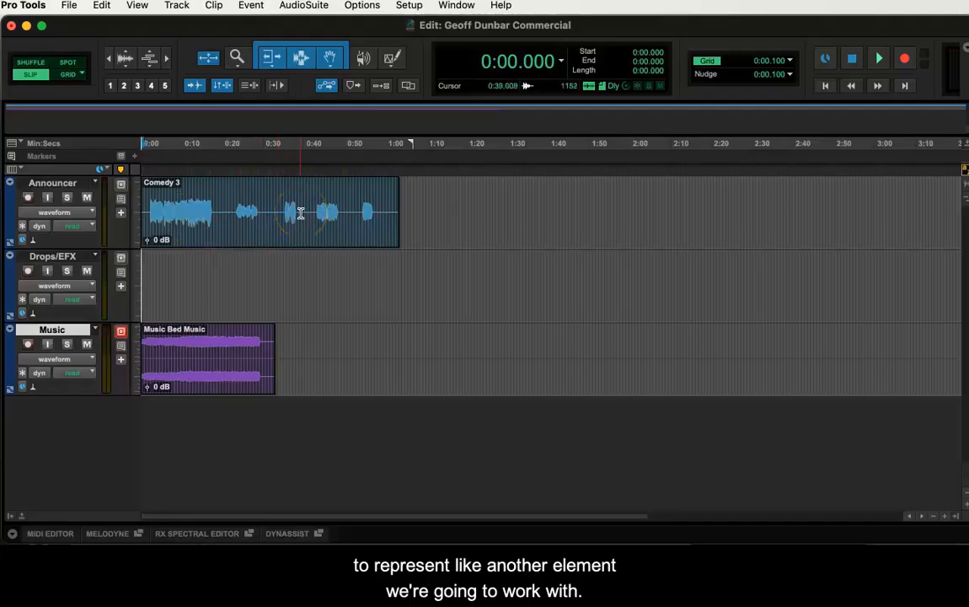
left_click_drag(83, 250, 66, 320)
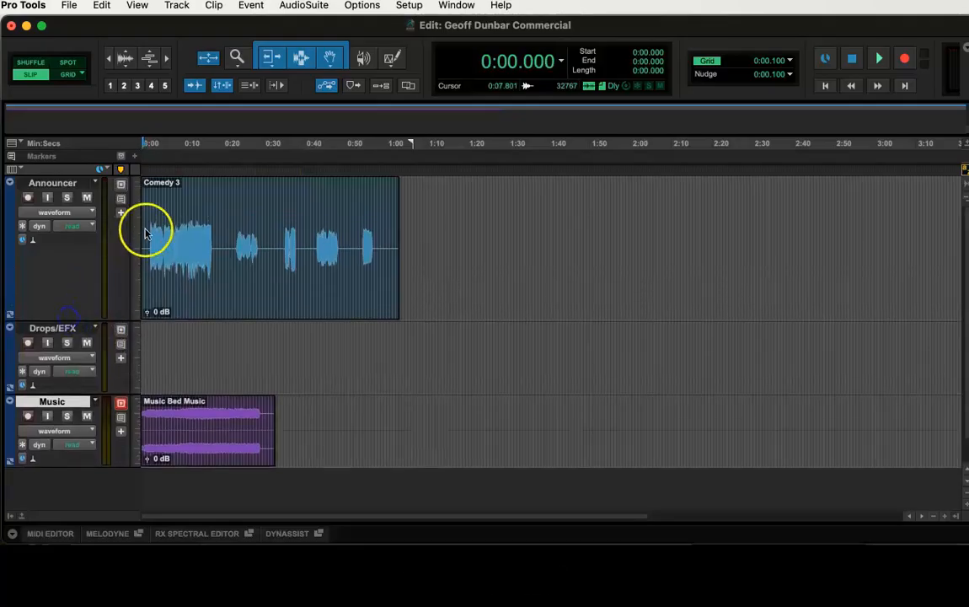
key("t")
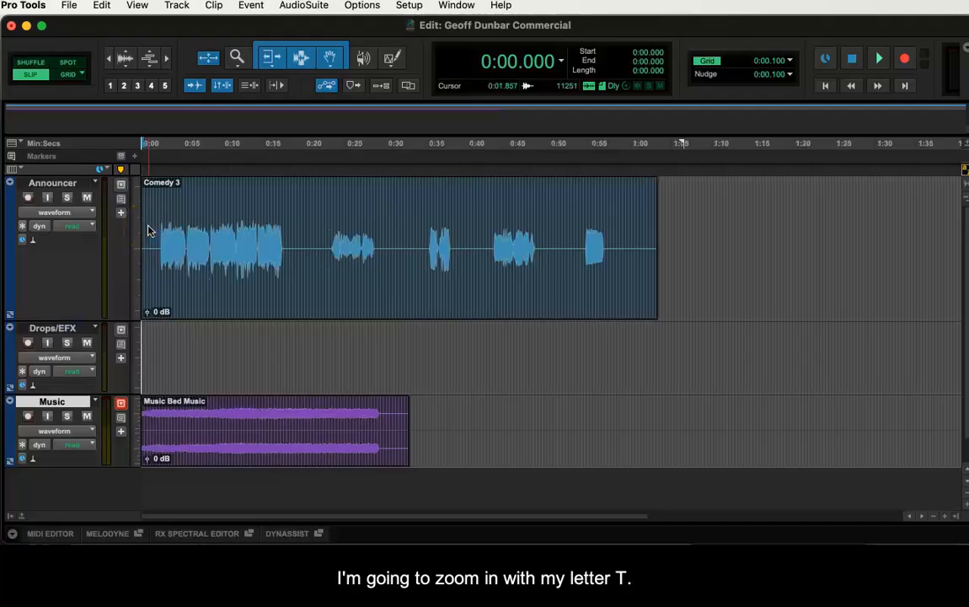
key("t")
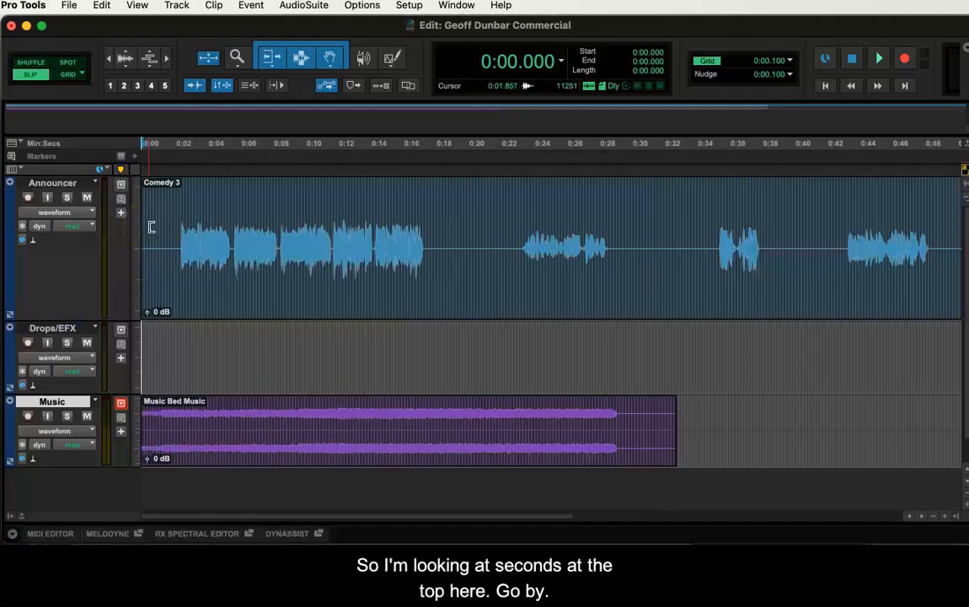
key("t")
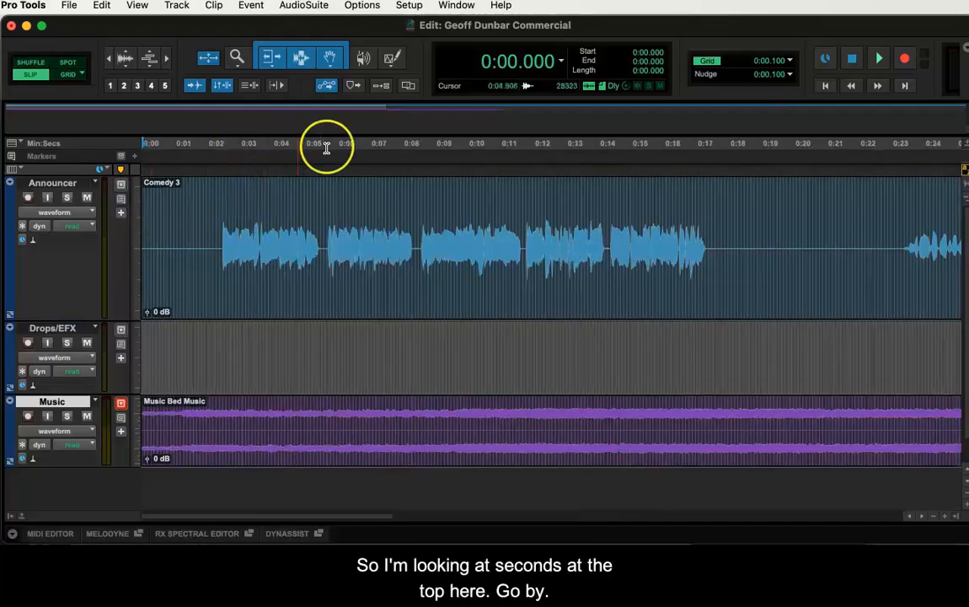
- Solo the Announcer track and play it from the session start through the announcer's lines
left_click(194, 220)
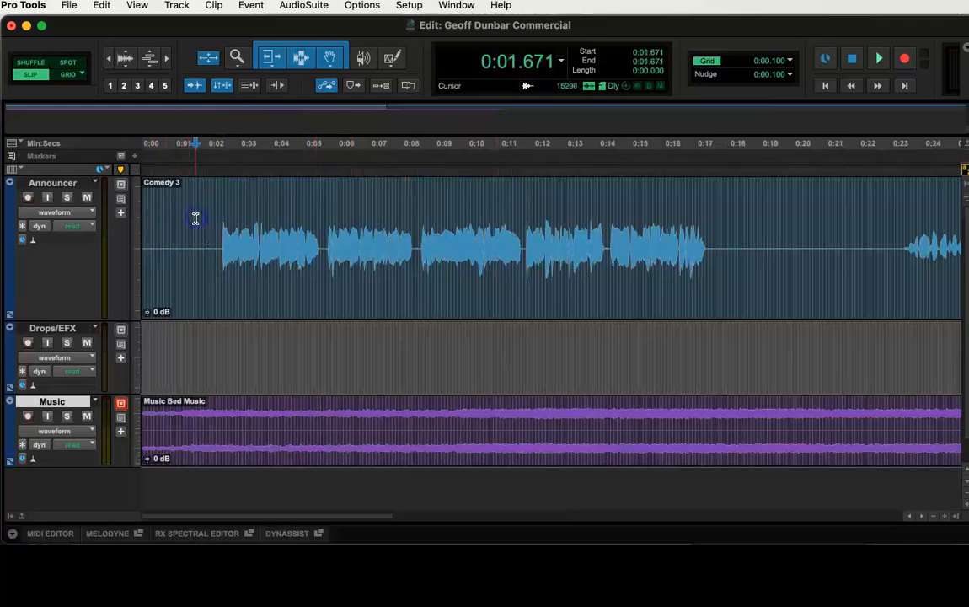
left_click(67, 198)
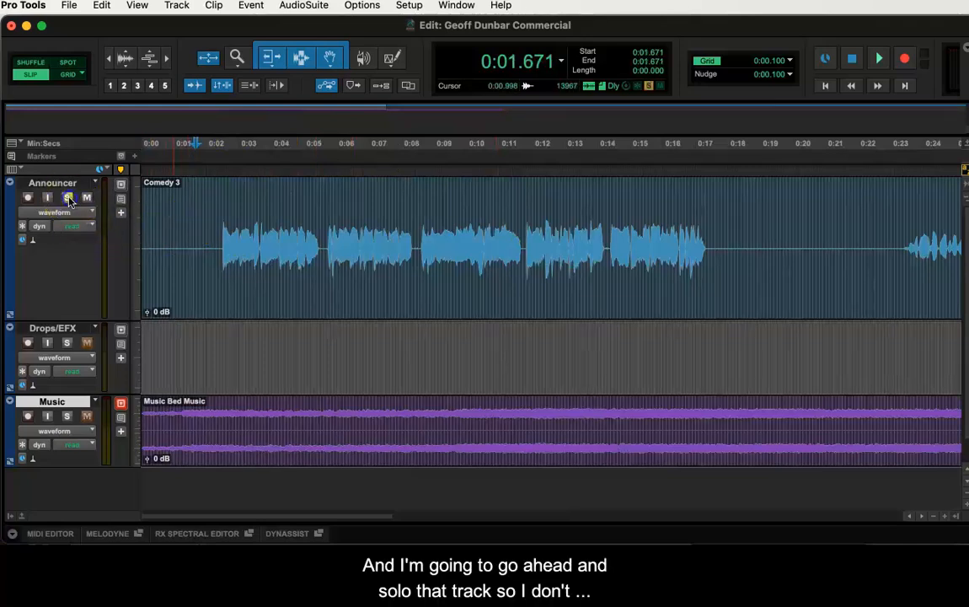
key("Return")
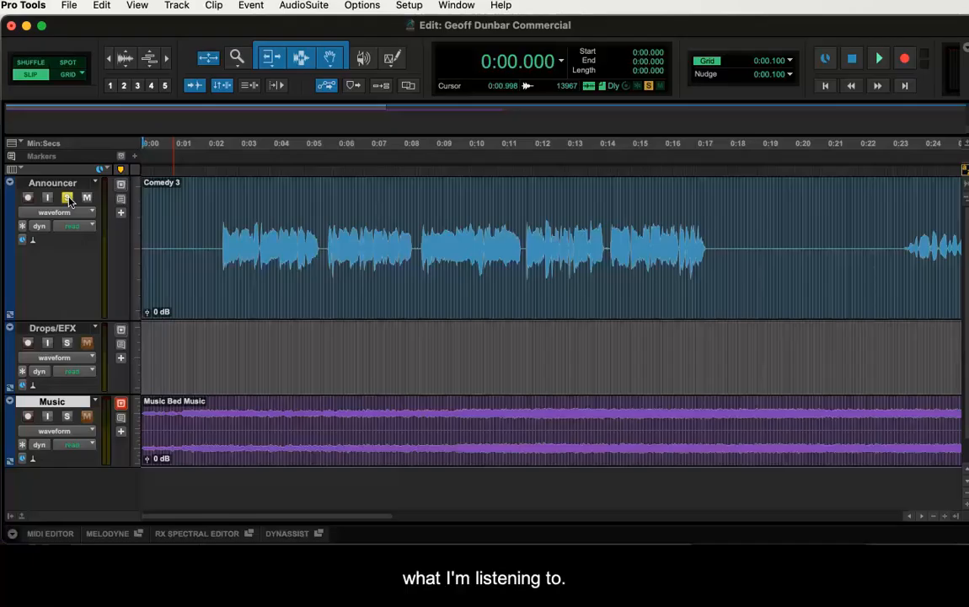
key("space")
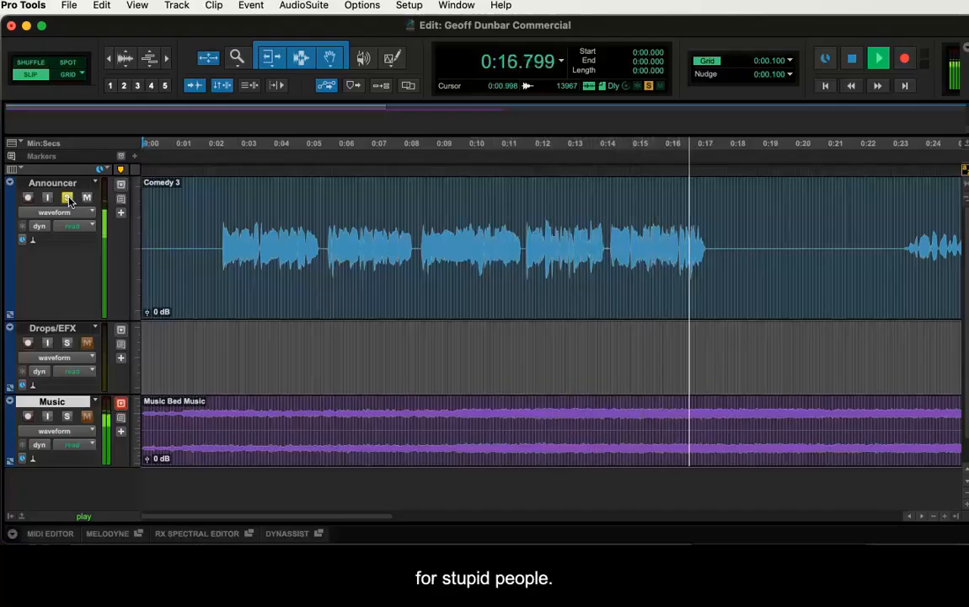
key("space")
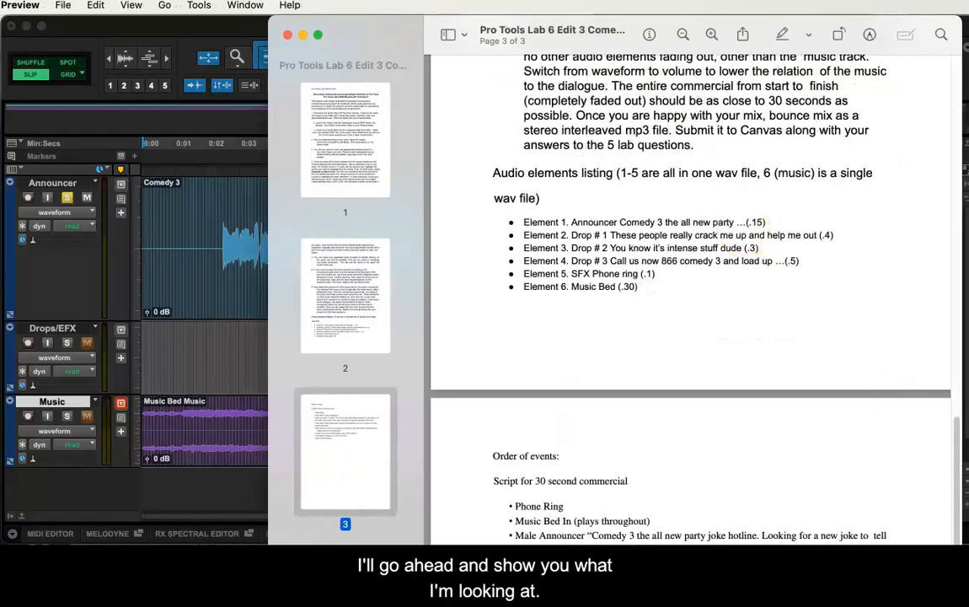
- Consult the 30-second commercial script in the lab instructions, highlight the first Male Announcer line, and return to the Pro Tools Edit window
scroll(851, 429, "down", 5)
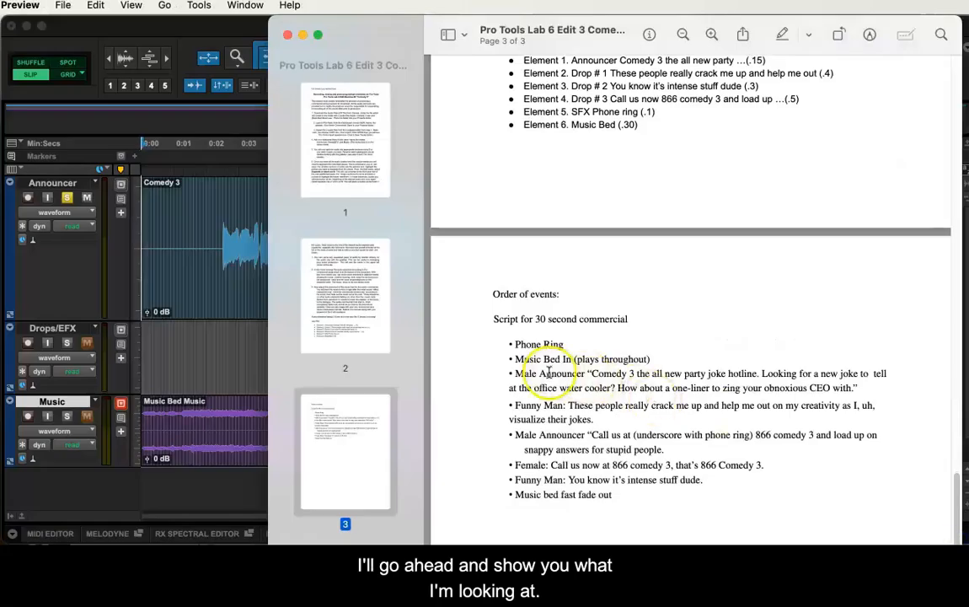
left_click_drag(592, 376, 848, 388)
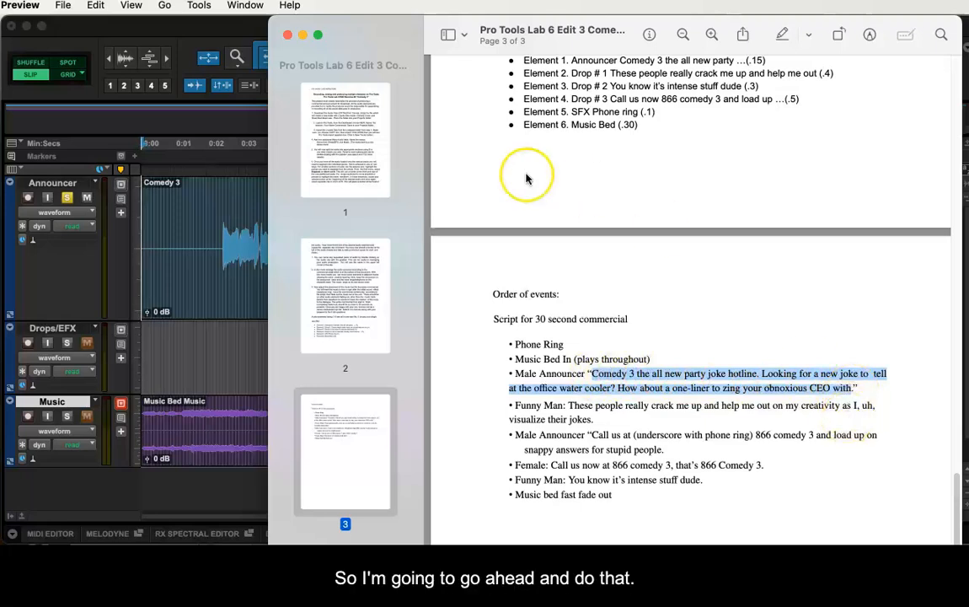
left_click_drag(398, 32, 447, 567)
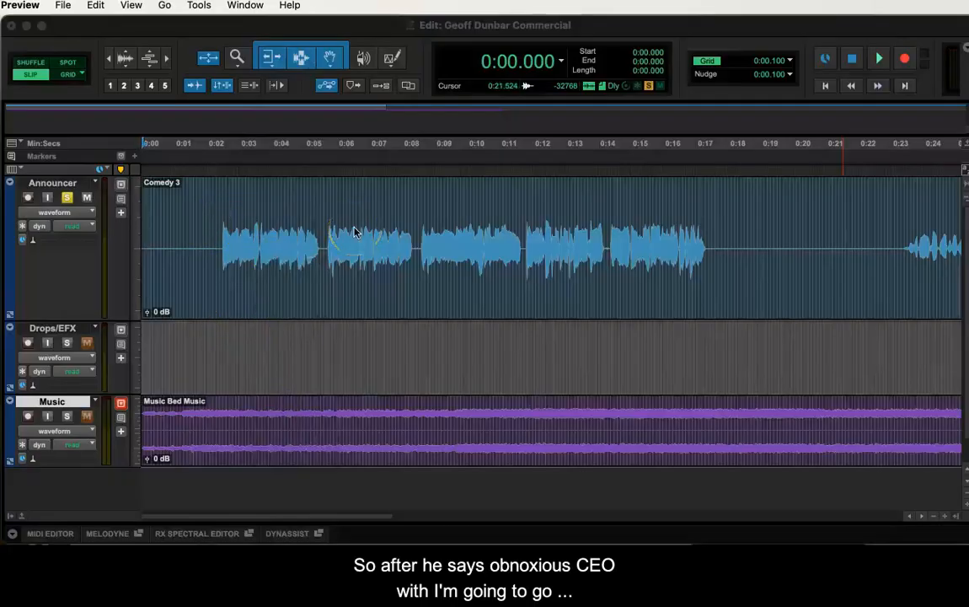
- Play the Announcer clip to find the pause after "obnoxious CEO with" and split the clip there at about 0:11.702
left_click(501, 211)
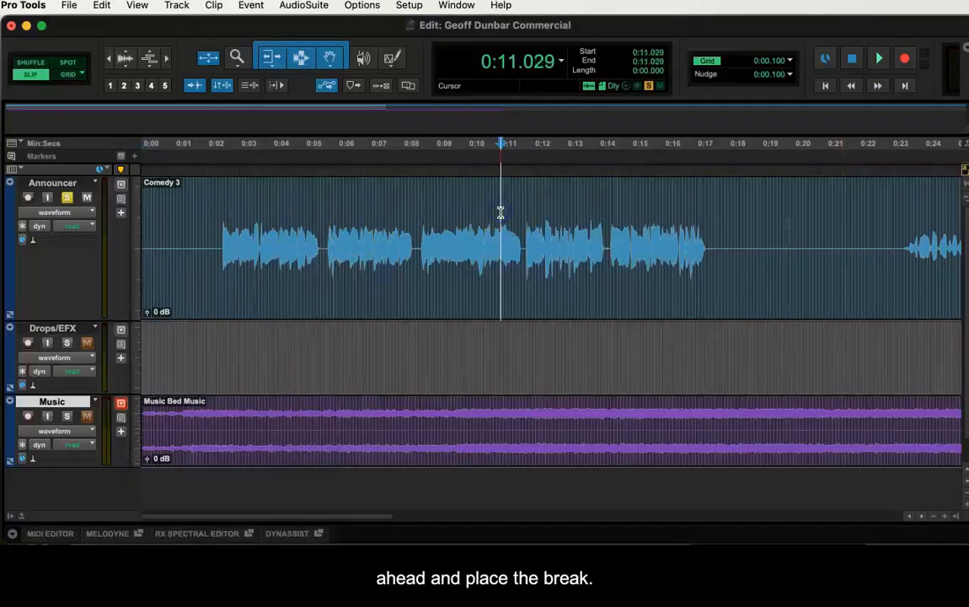
key("space")
left_click(477, 213)
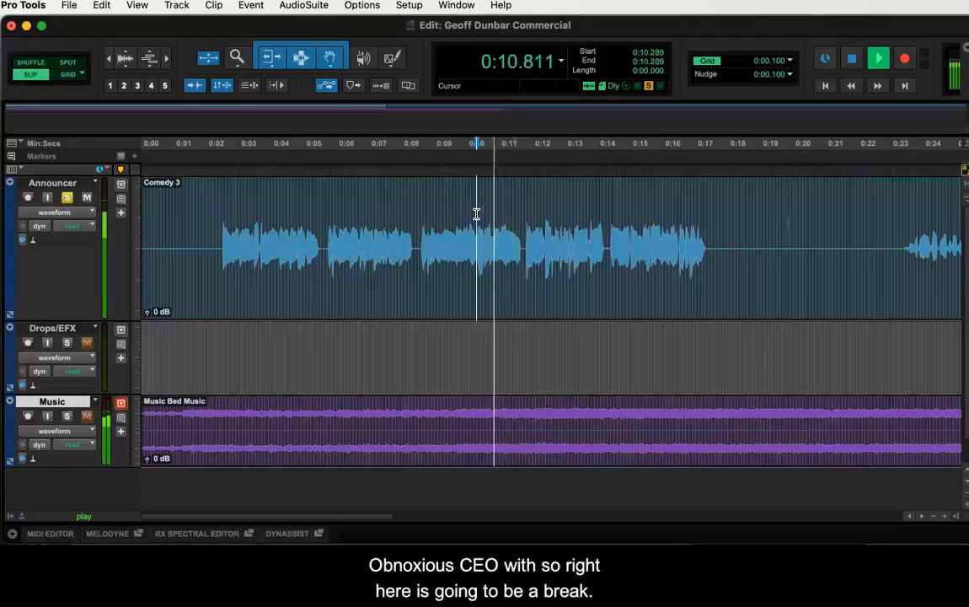
key("space")
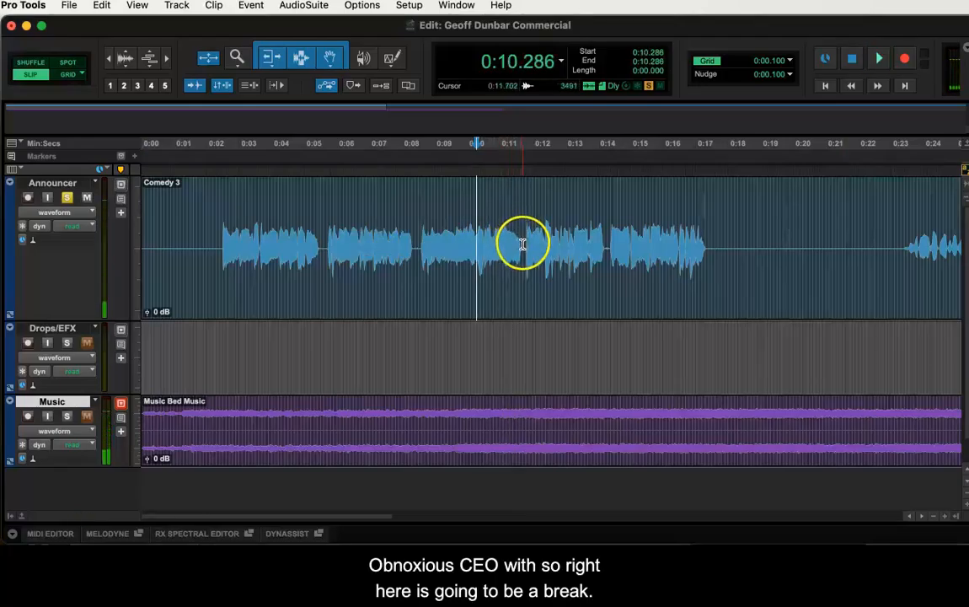
left_click(523, 243)
left_click(543, 277)
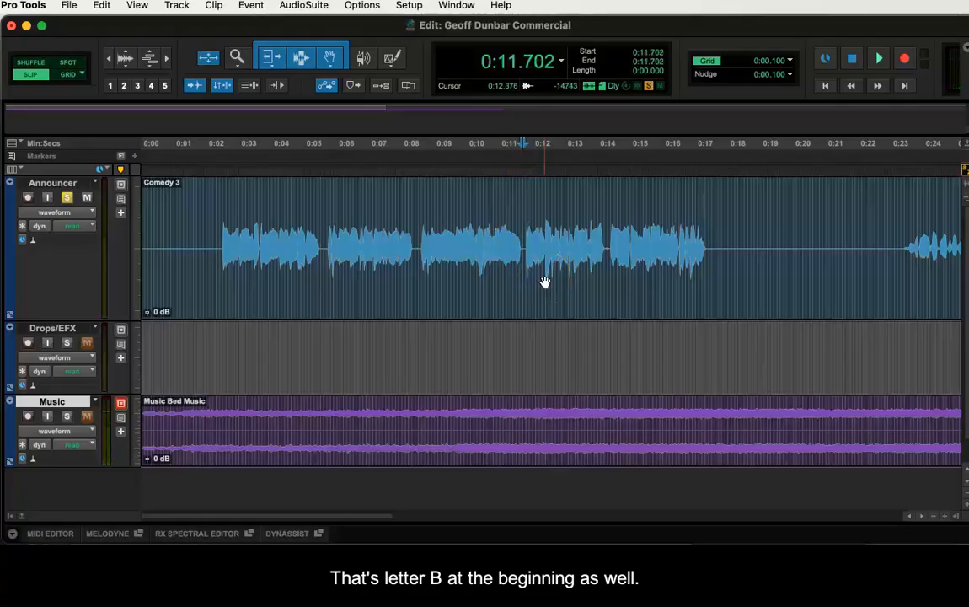
key("b")
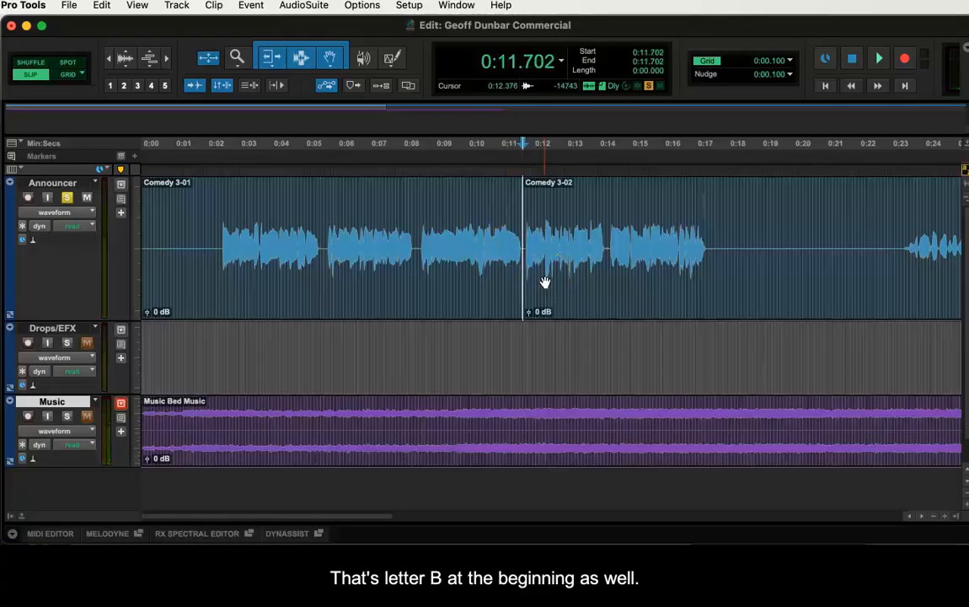
- Split the Announcer clip at about 0:02.414, just before the first words, and delete the silent piece in front
left_click(220, 242)
key("b")
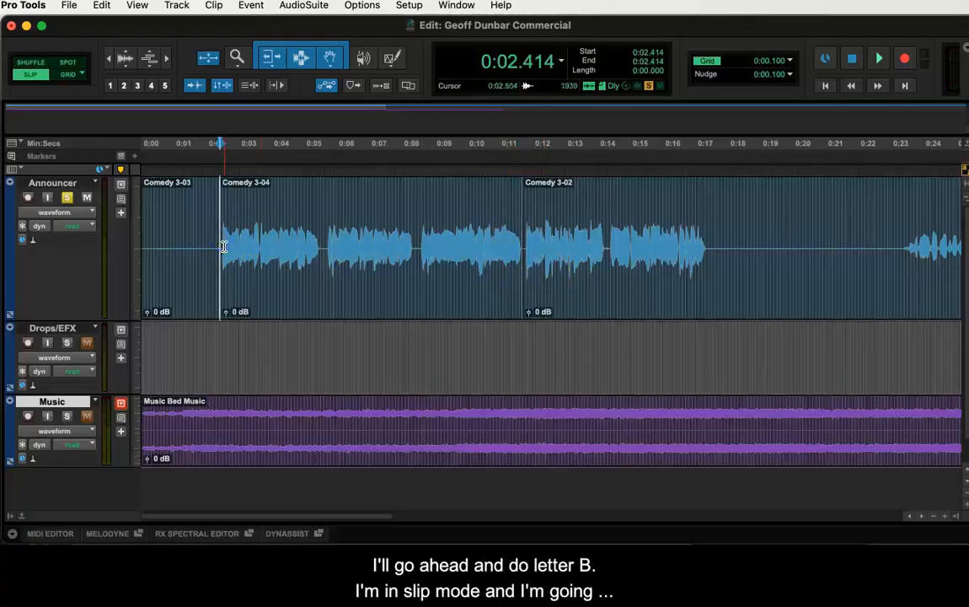
left_click(173, 300)
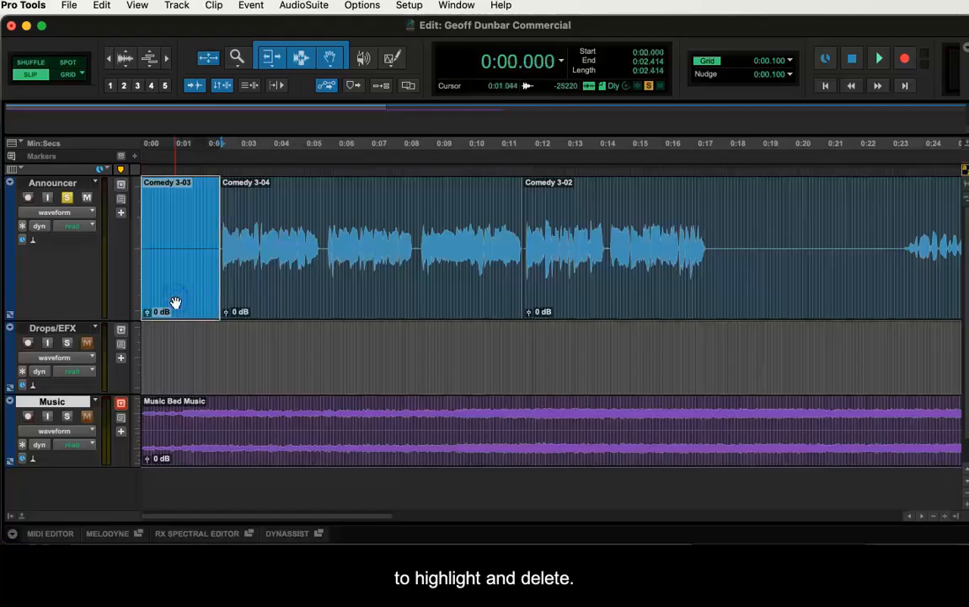
key("BackSpace")
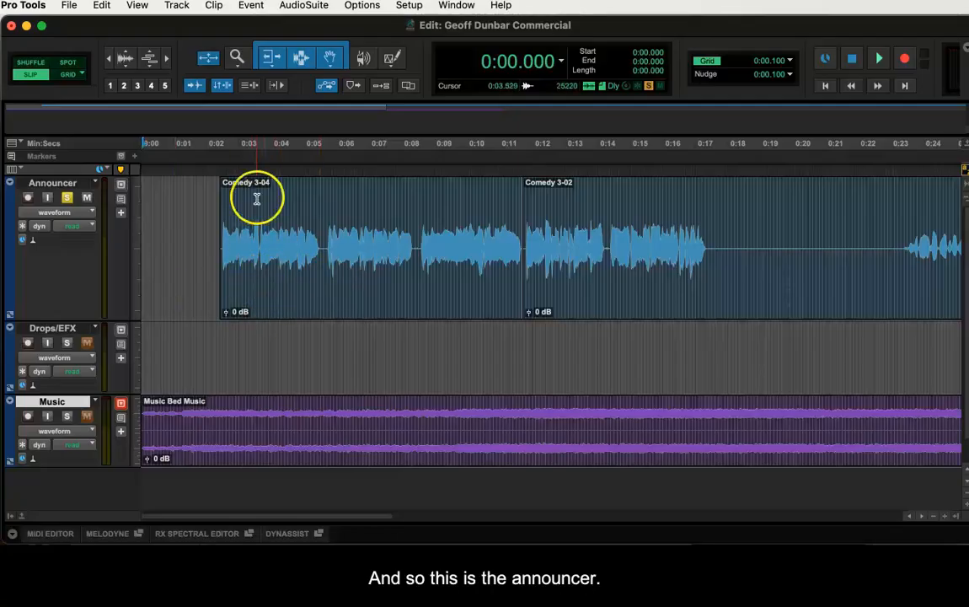
- Rename the first remaining announcer clip as Announcer pt1 and move it earlier to start at about 0:01.369
double_click(355, 273)
type("A")
type("nnoucner")
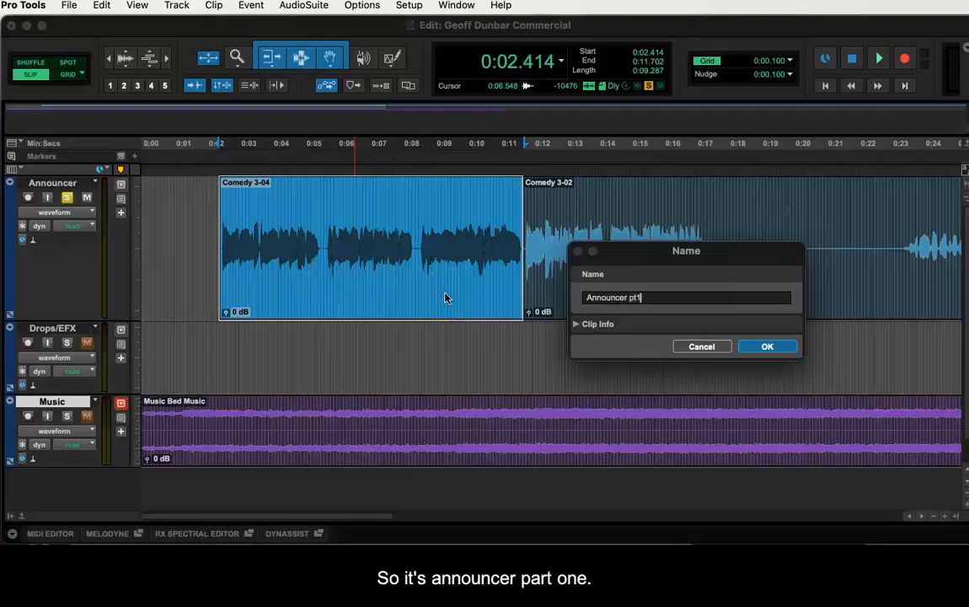
left_click(770, 347)
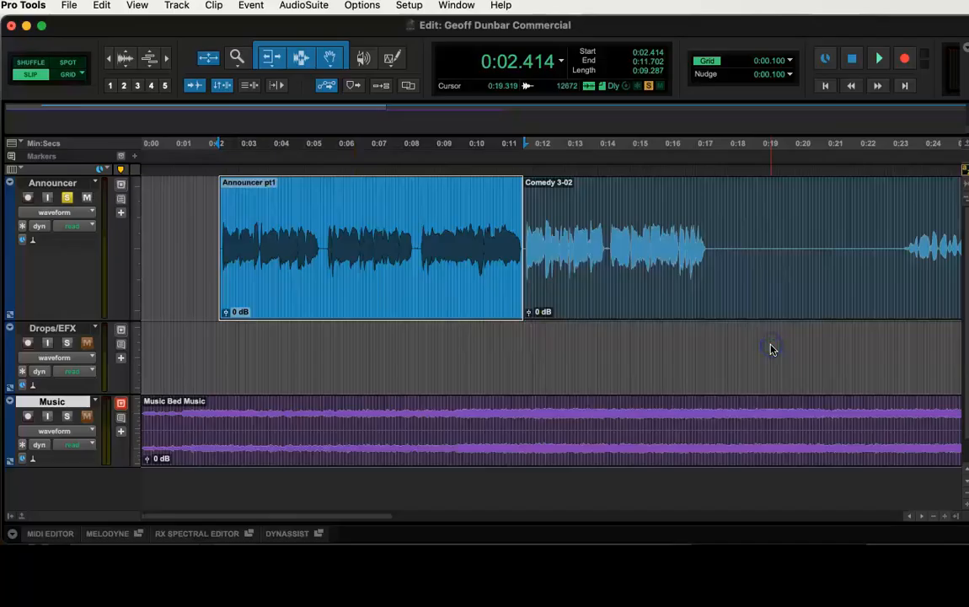
mouse_move(347, 277)
left_mouse_down()
mouse_move(327, 281)
mouse_move(347, 282)
left_mouse_up()
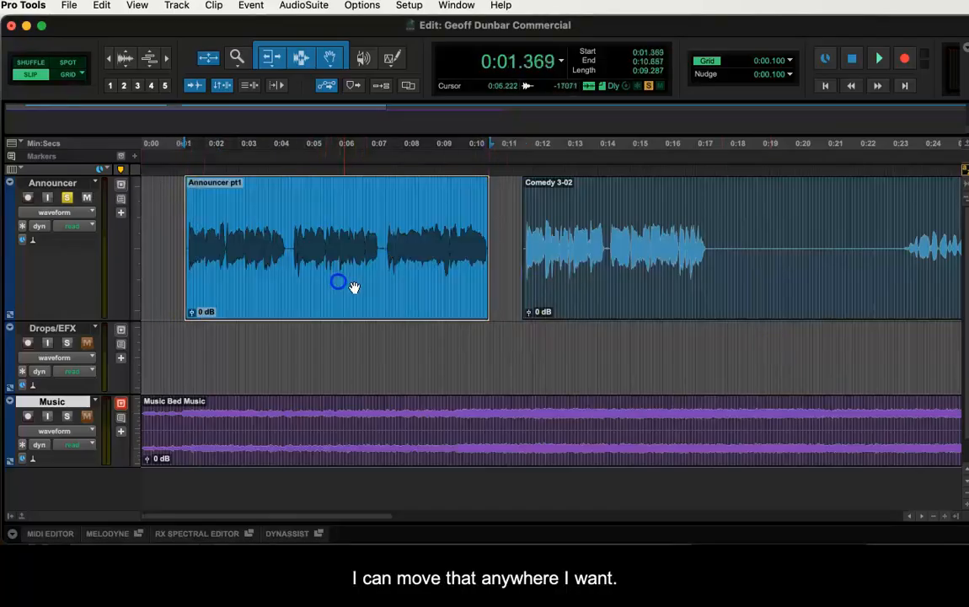
- Play the second announcer phrase from about 0:11.122 and split the clip just after its last words, at about 0:17.438
left_click(503, 216)
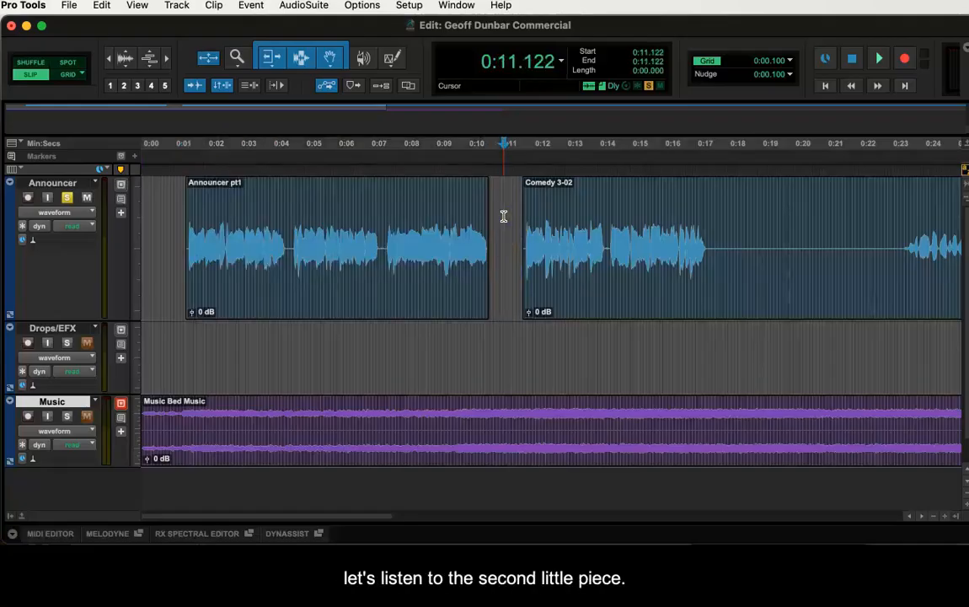
key("space")
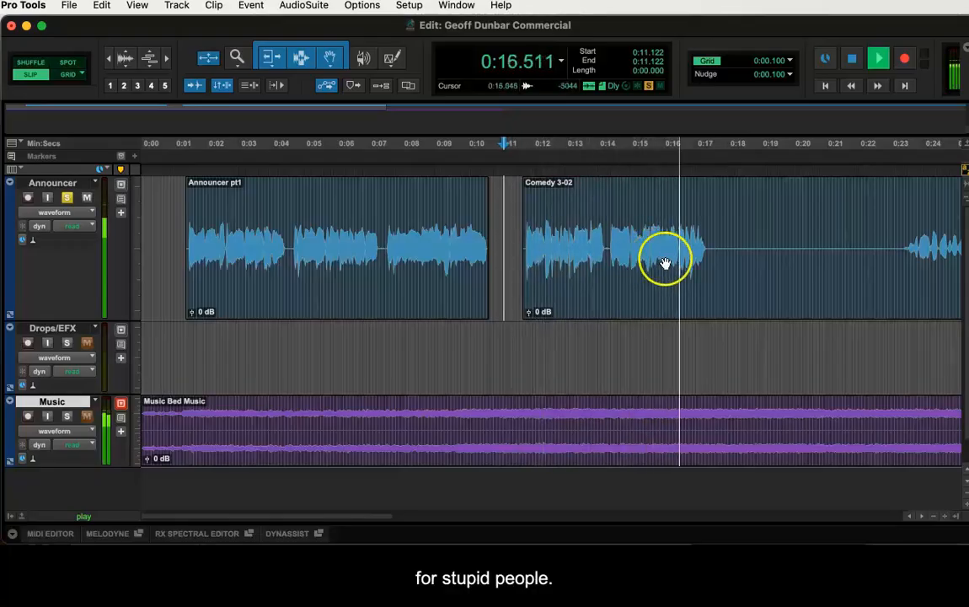
key("space")
left_click(709, 246)
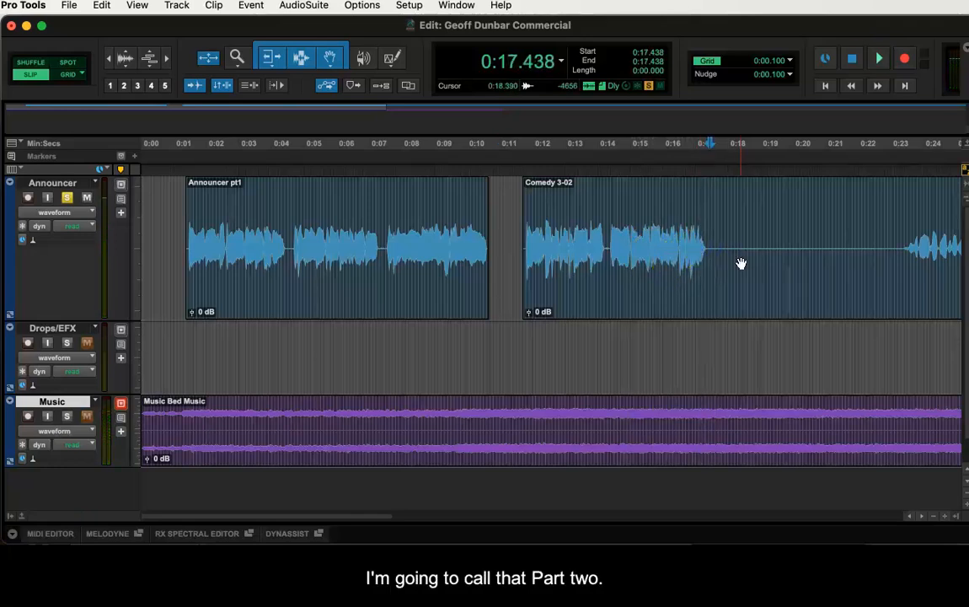
key("super+e")
- Rename the clip holding the second announcer phrase as Announcer pt2
left_click(656, 299)
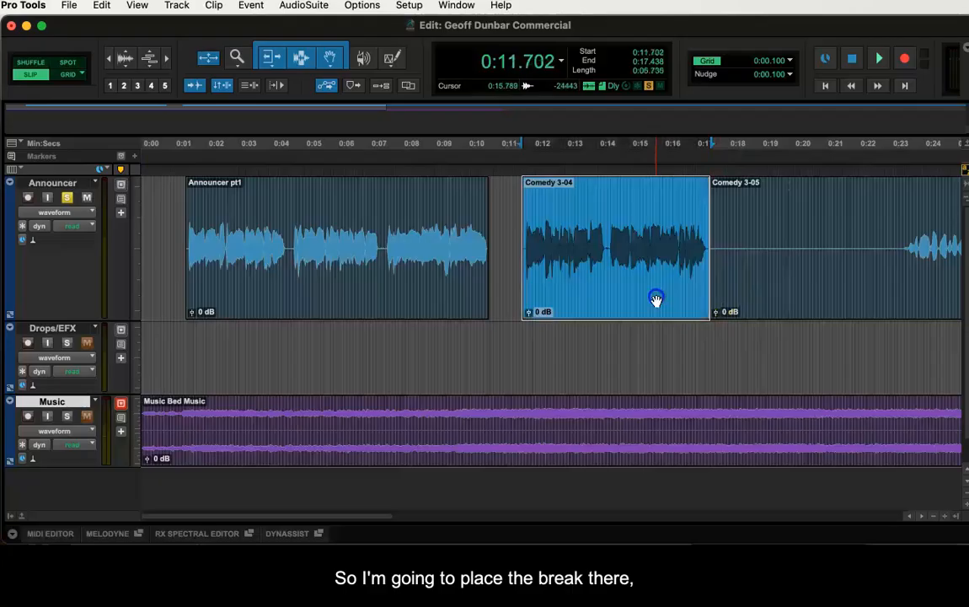
double_click(655, 299)
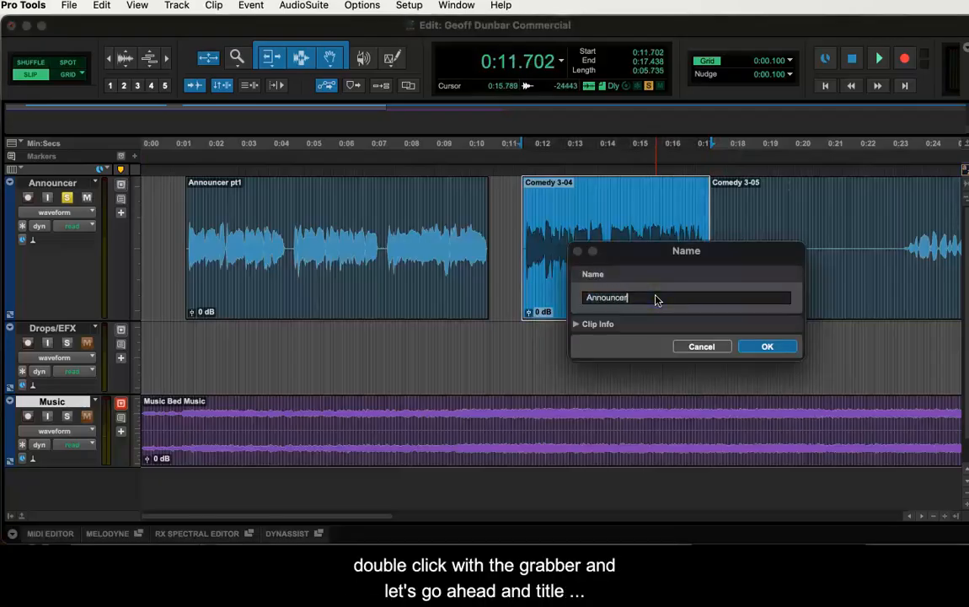
type("Announcer ")
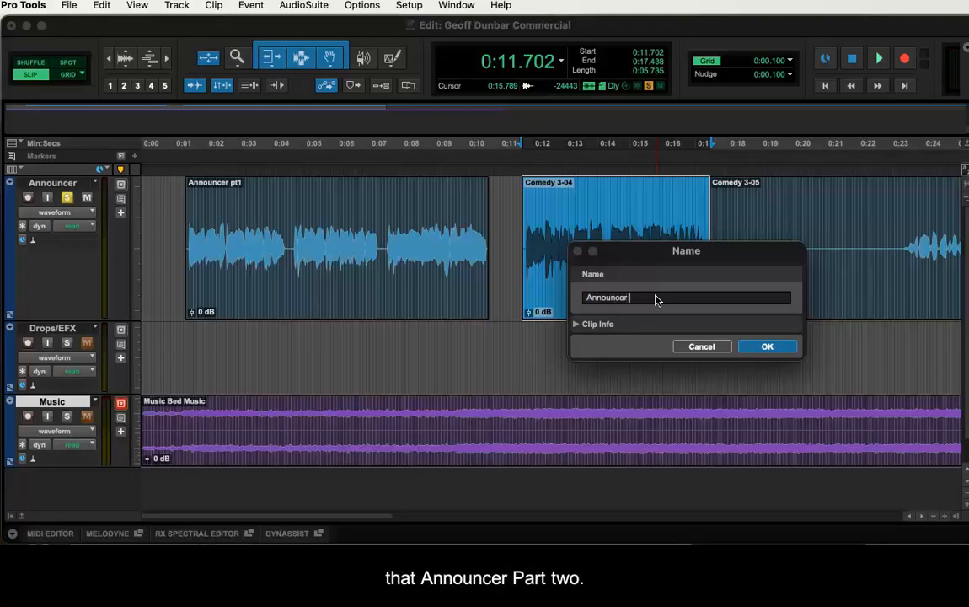
type("pt2")
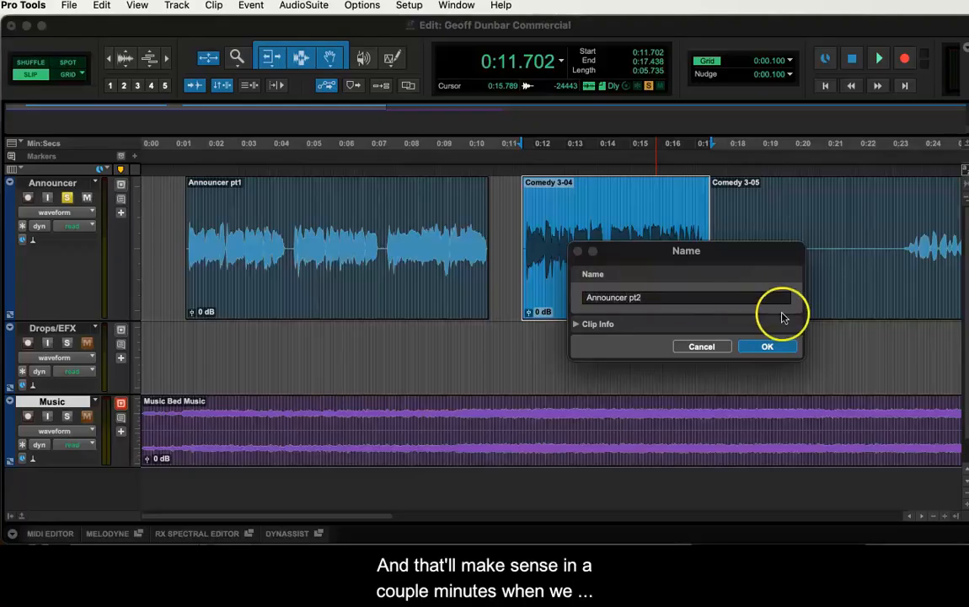
left_click(768, 348)
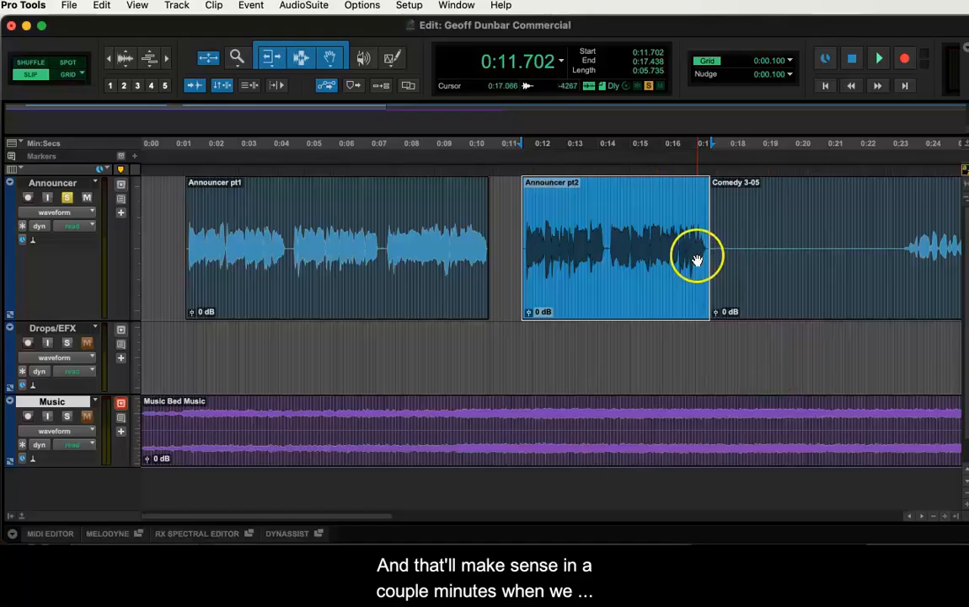
- Play the phrase following Announcer pt2 and separate it into its own clip from about 0:23.289 to 0:28.699
left_click(687, 197)
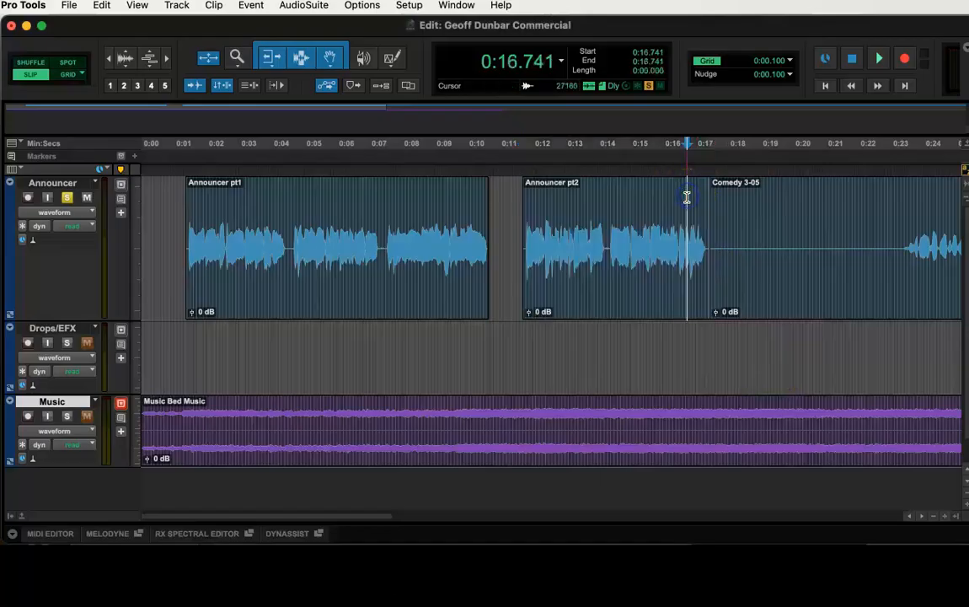
left_click(848, 220)
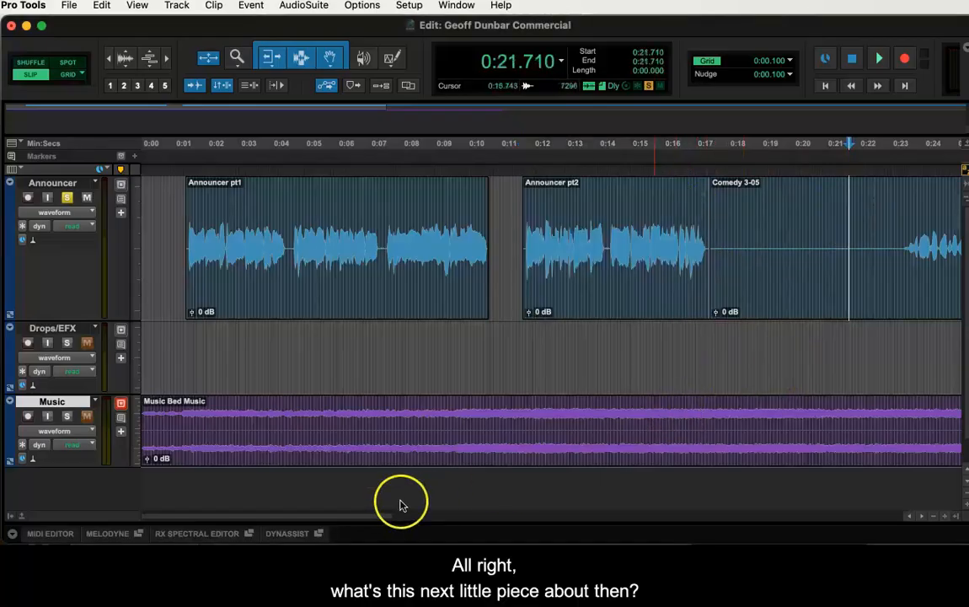
left_click_drag(385, 515, 437, 517)
key("space")
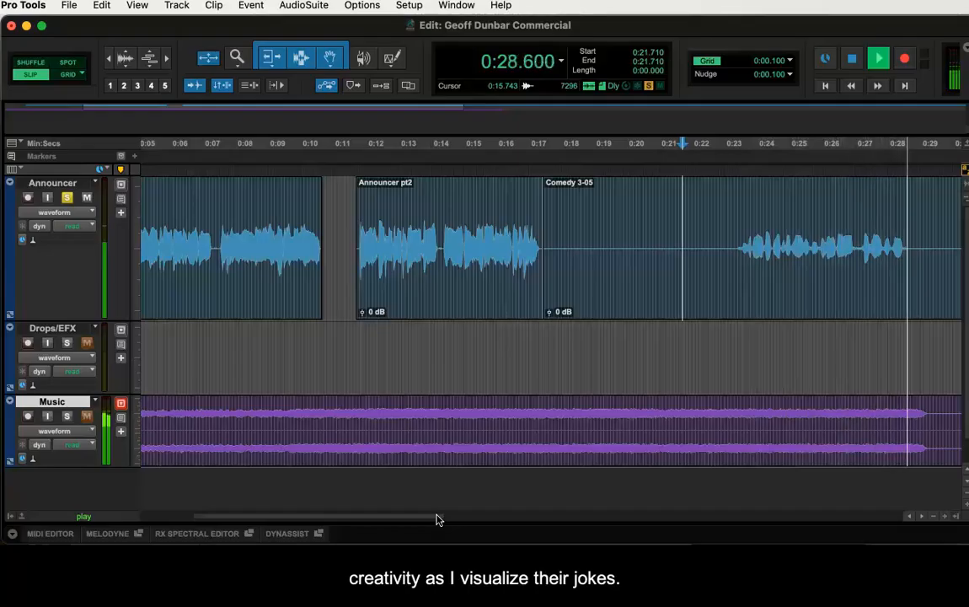
key("space")
left_click_drag(733, 229, 910, 257)
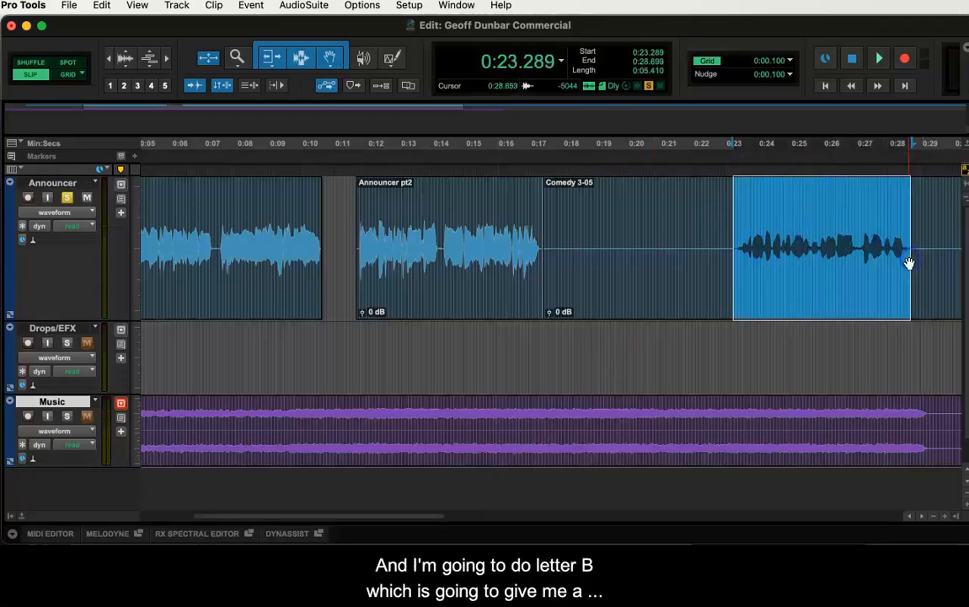
key("b")
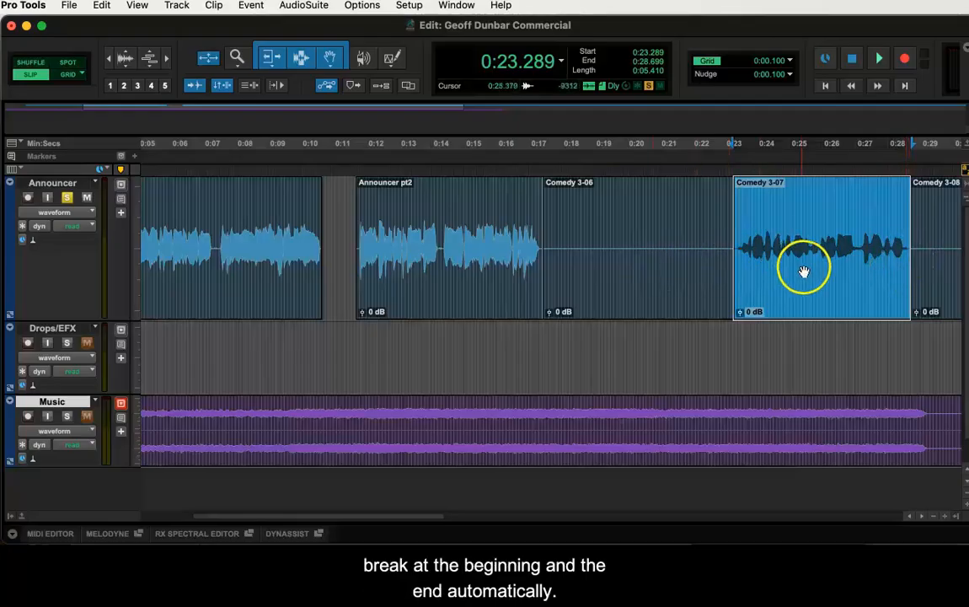
- Delete the silent clip after Announcer pt2 and move the separated phrase earlier to start at about 0:19.853
left_click(677, 281)
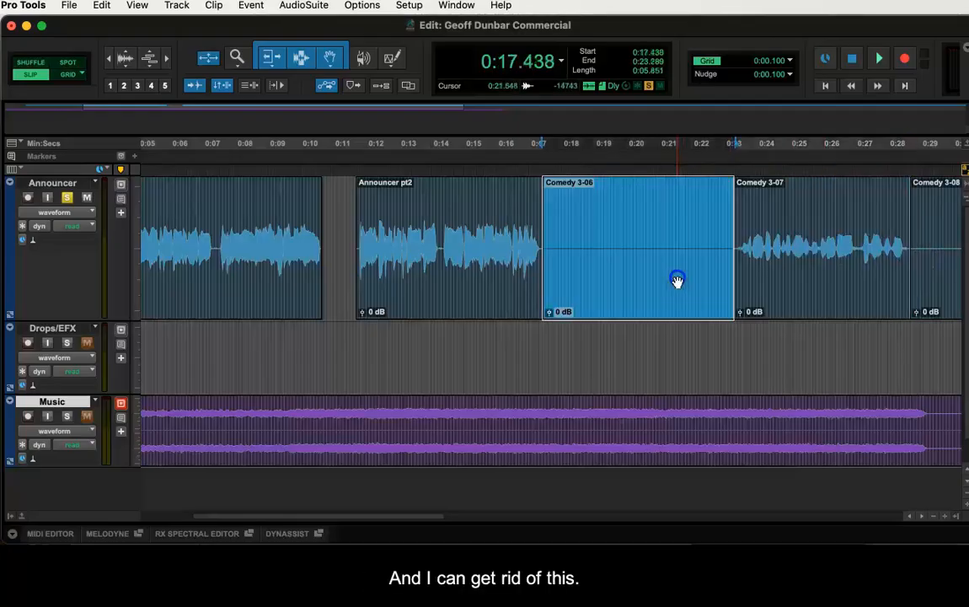
key("Delete")
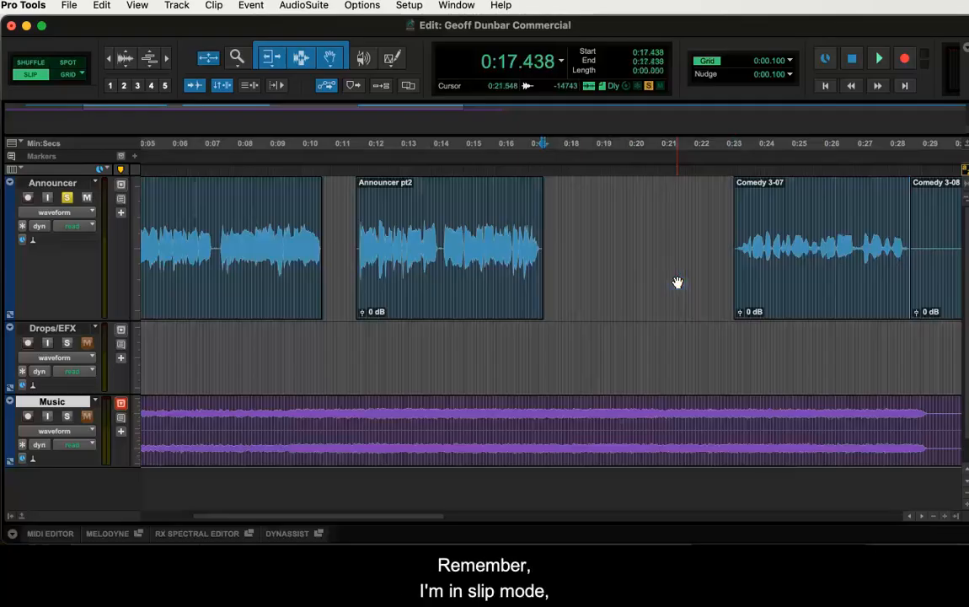
left_click_drag(825, 284, 711, 290)
left_click(696, 295)
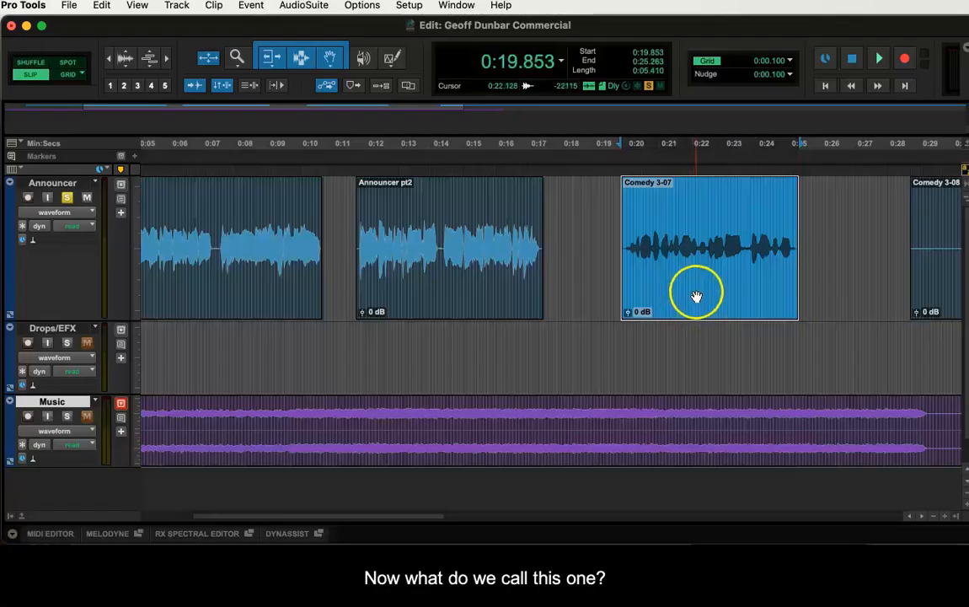
- Rename the separated phrase Funny Man pt1 and move it to the Drops/EFX track, starting at about 0:09.264
double_click(696, 293)
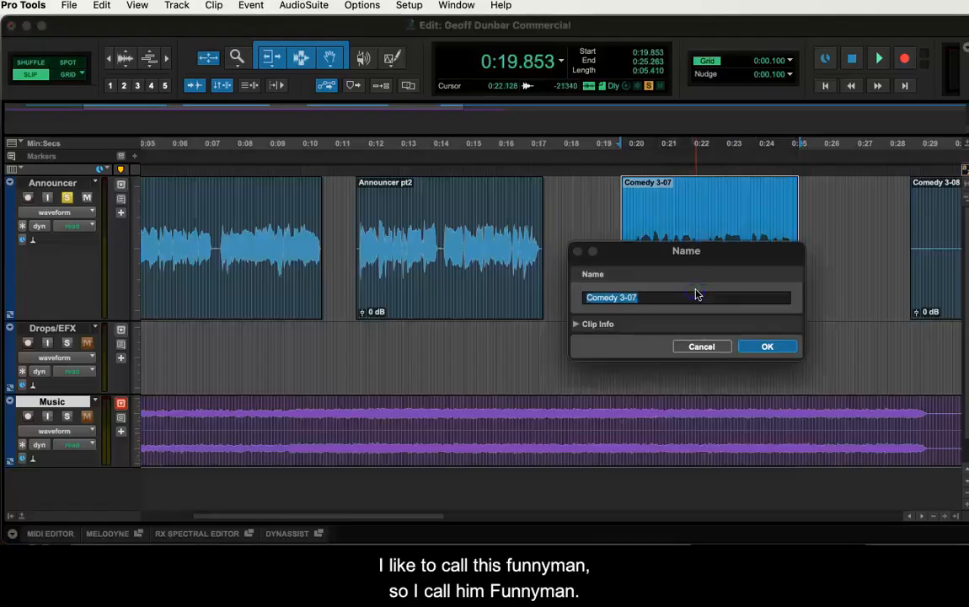
type("Funny Man")
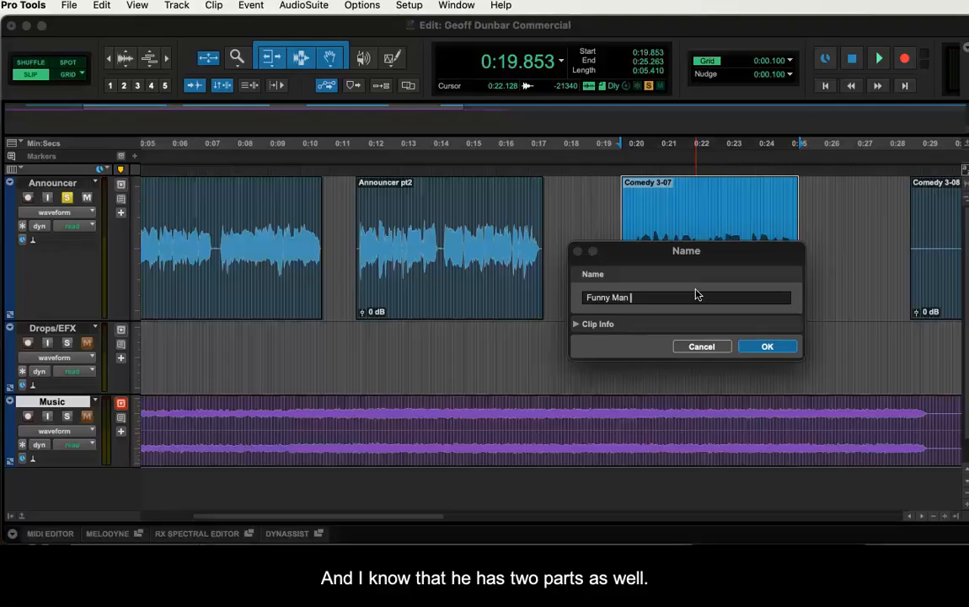
type(" pt1")
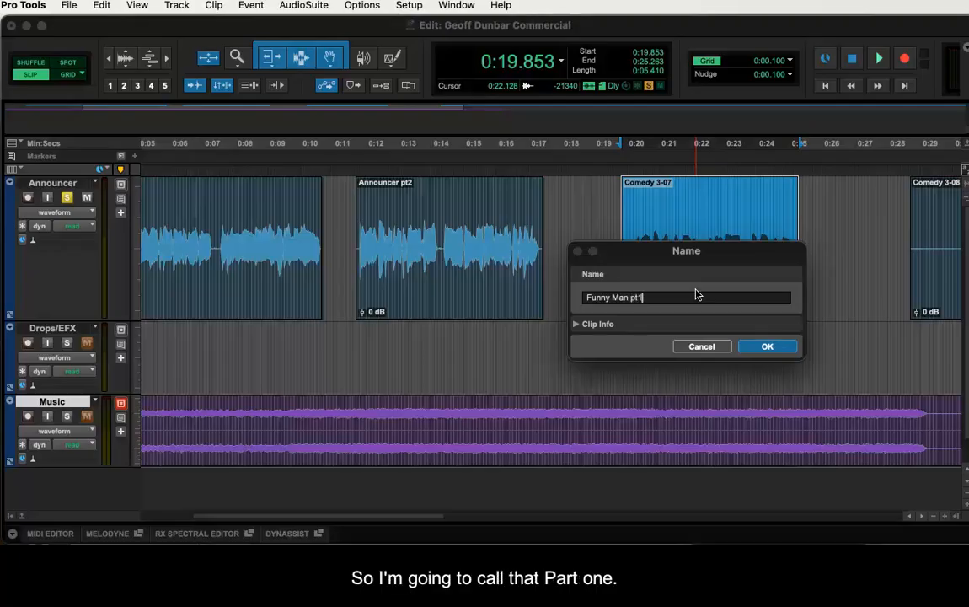
left_click(770, 347)
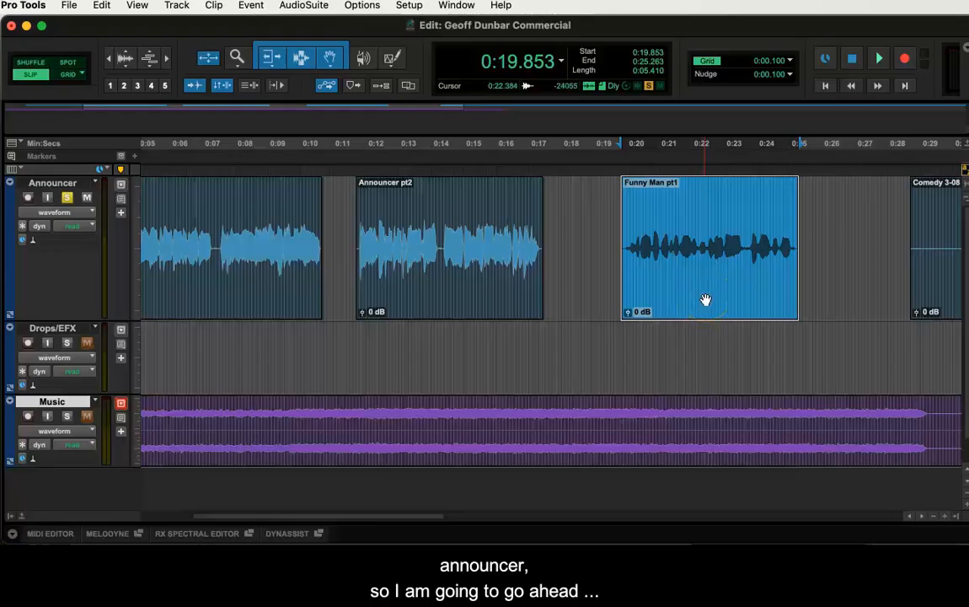
left_click_drag(644, 301, 363, 368)
left_click(417, 368)
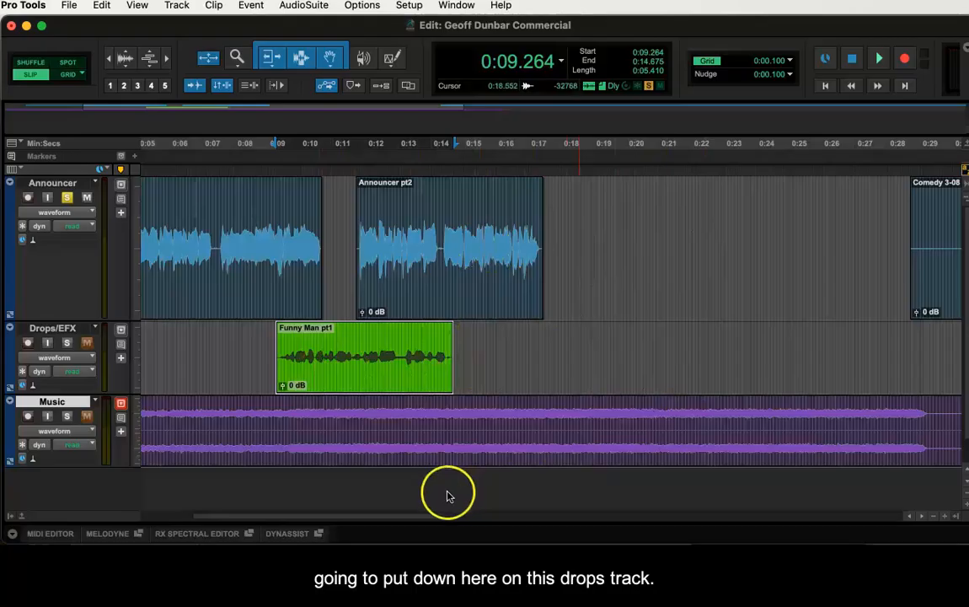
- Play the next phrase on the Announcer track, separate it from about 0:35.364 to 0:37.941, and delete the silent clip before it
left_click_drag(439, 515, 573, 503)
left_click(677, 228)
key("space")
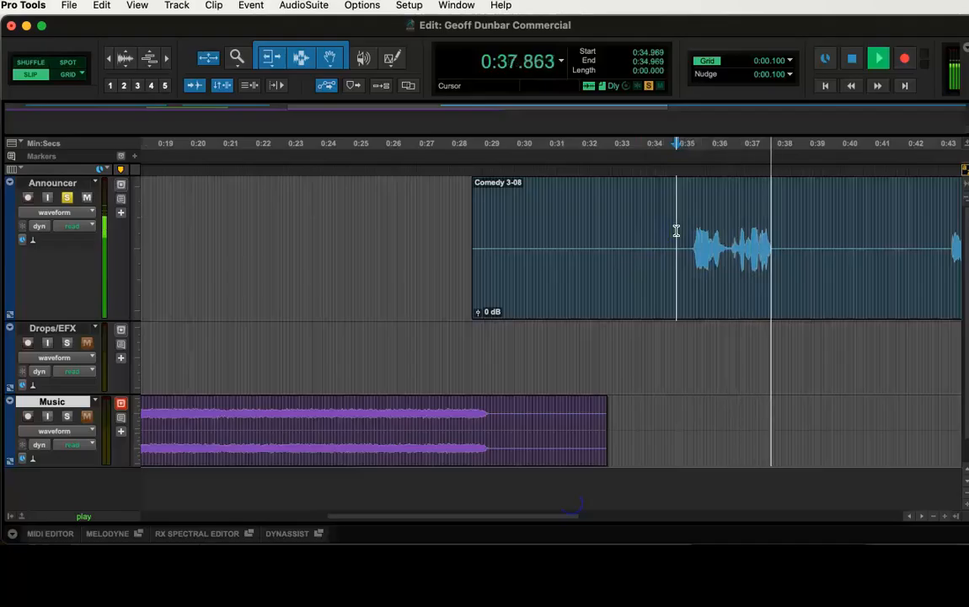
key("space")
left_click(689, 237)
left_click_drag(690, 236, 777, 247)
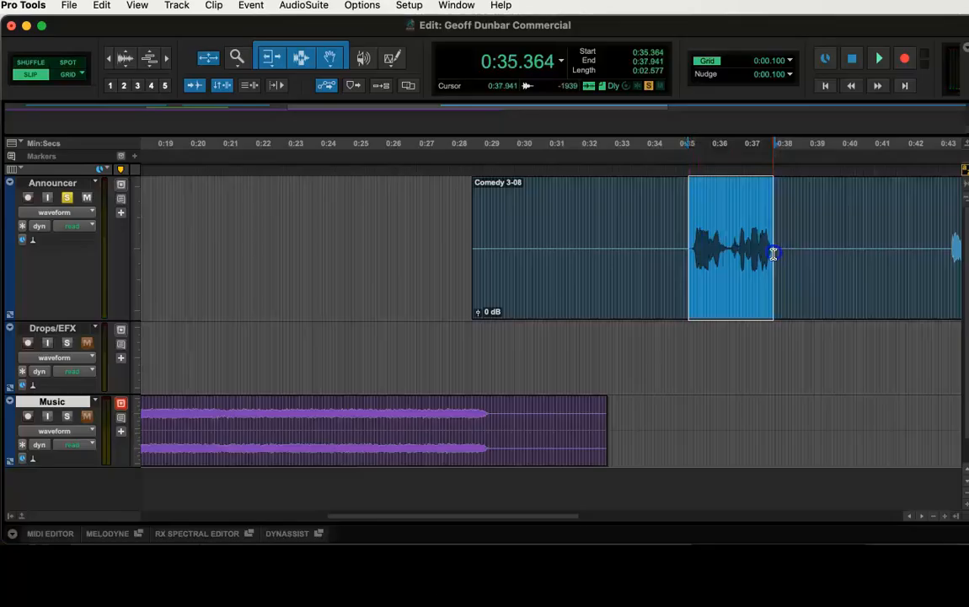
key("b")
left_click(659, 277)
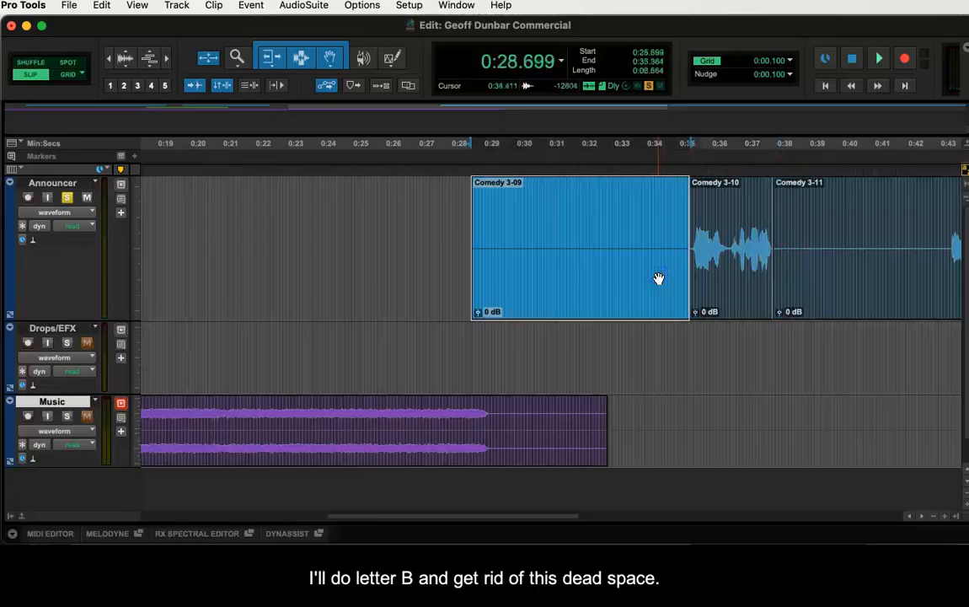
key("Delete")
- Rename the short separated phrase Funny Man pt2 and move it to the Drops/EFX track, starting at about 0:19.110
left_click(696, 281)
double_click(721, 297)
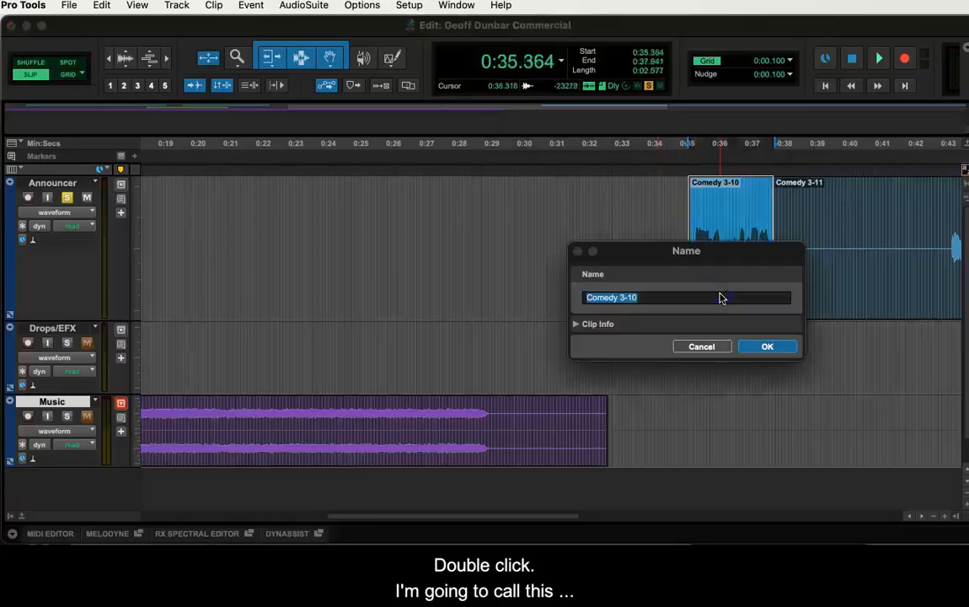
type("Funny ")
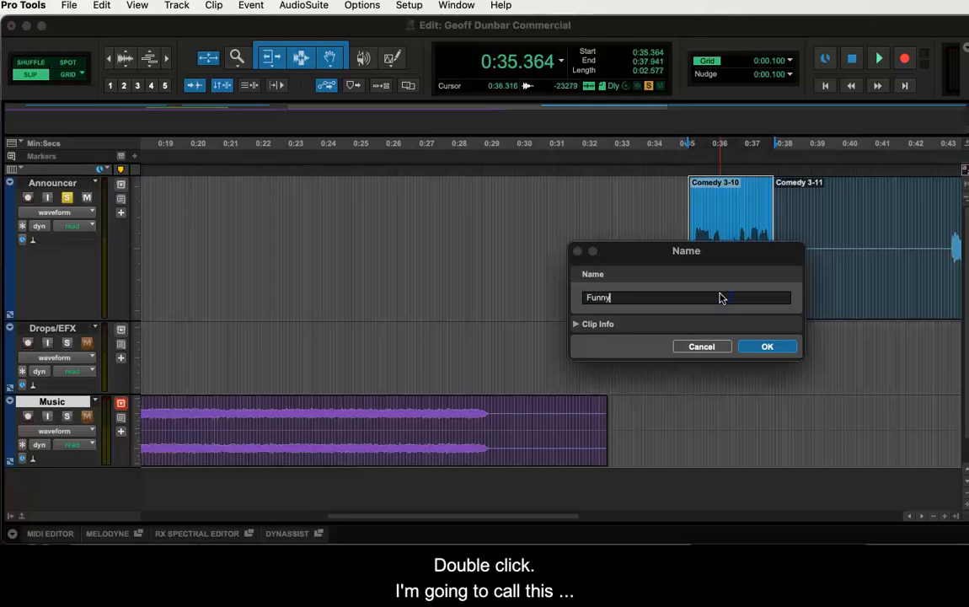
type("Man pt2")
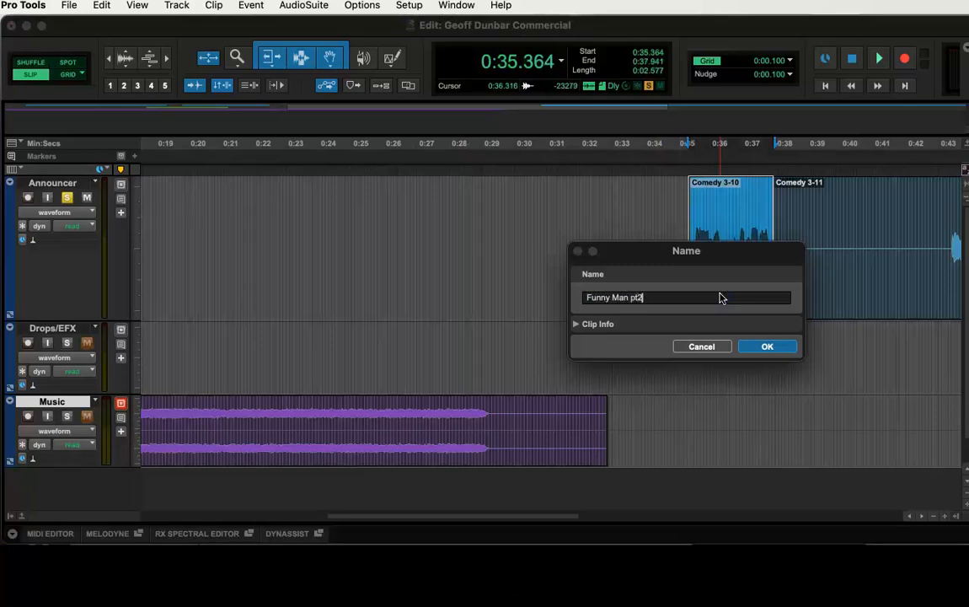
key("Return")
left_click_drag(722, 283, 192, 352)
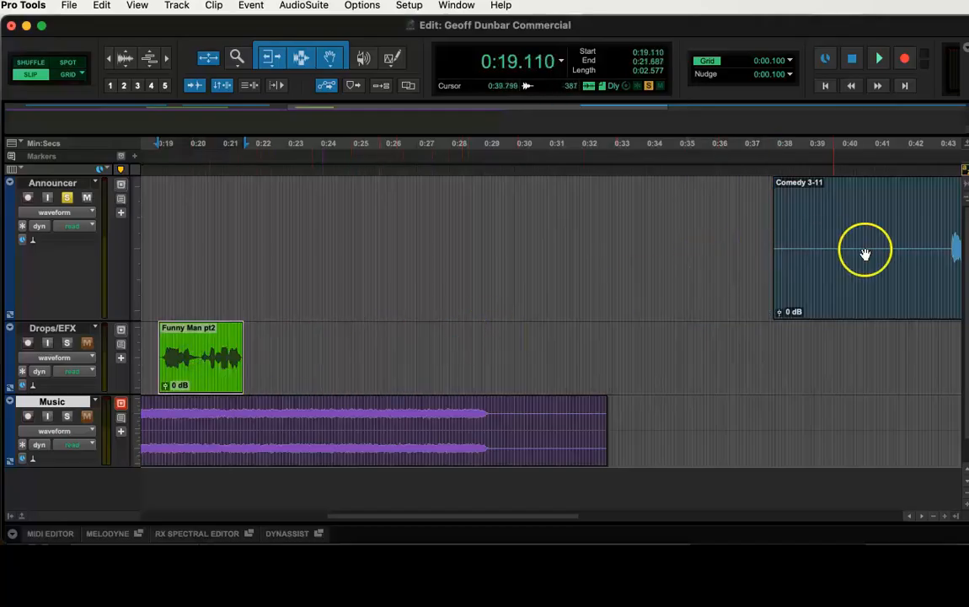
- Move the remaining Announcer clip earlier and, after playing its first phrase, separate that phrase from about 0:31.207 to 0:36.408
left_click_drag(865, 267, 470, 272)
left_click(543, 238)
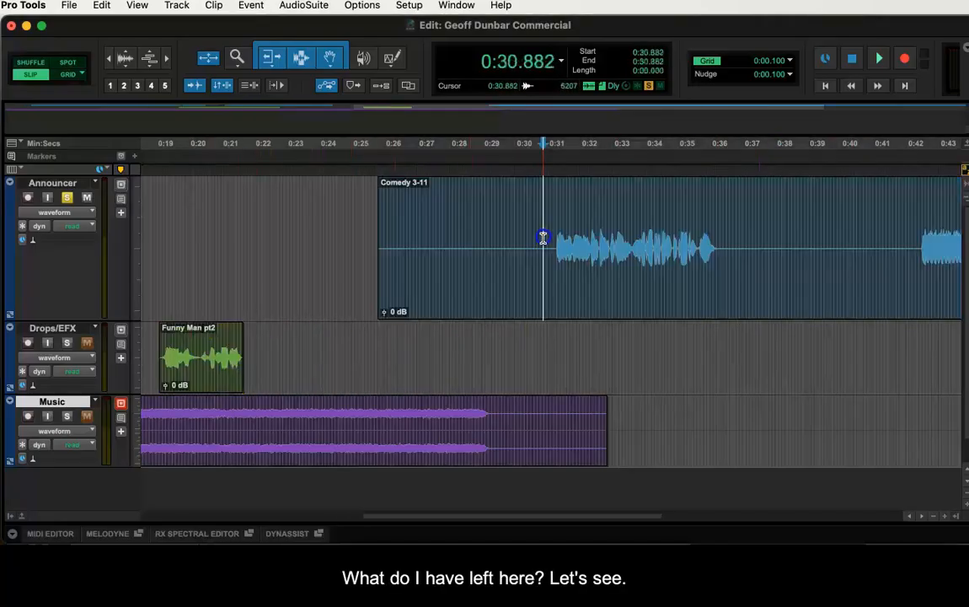
key("space")
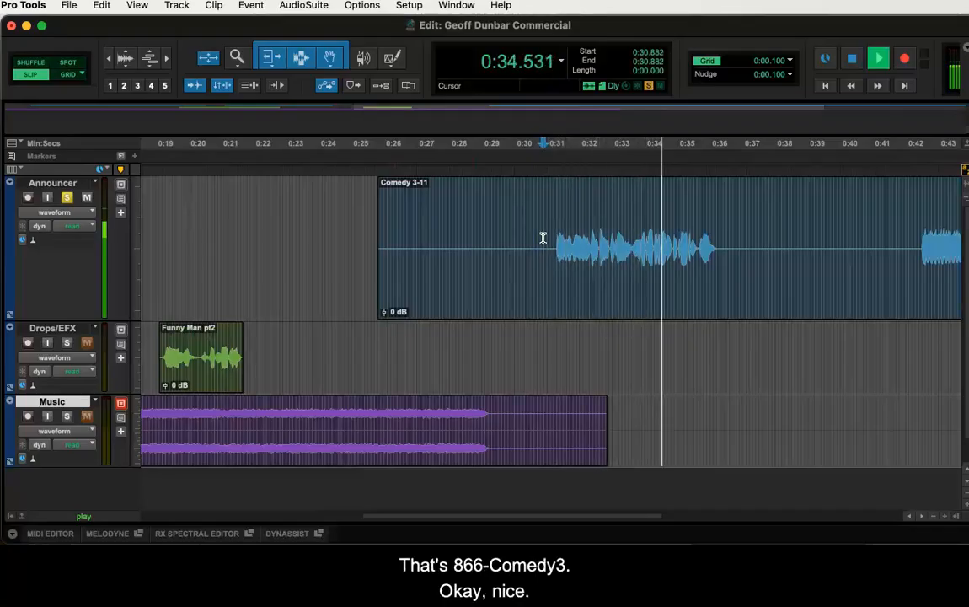
key("space")
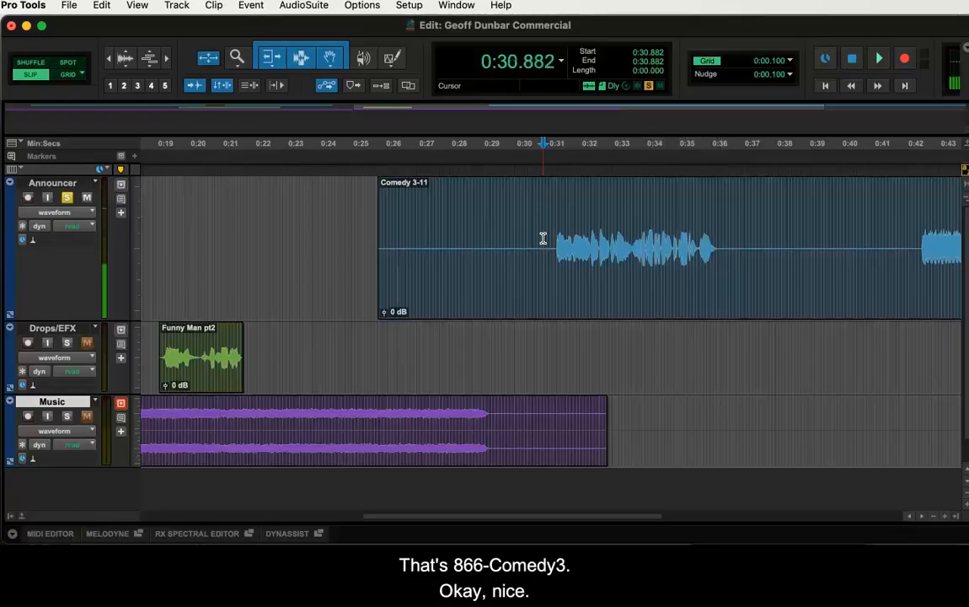
left_click_drag(554, 240, 723, 260)
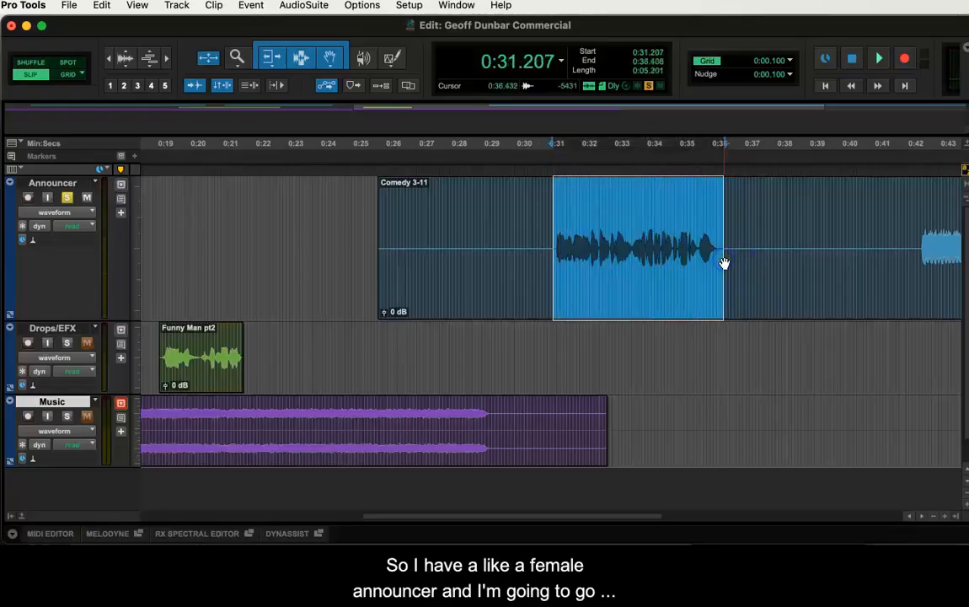
key("super+e")
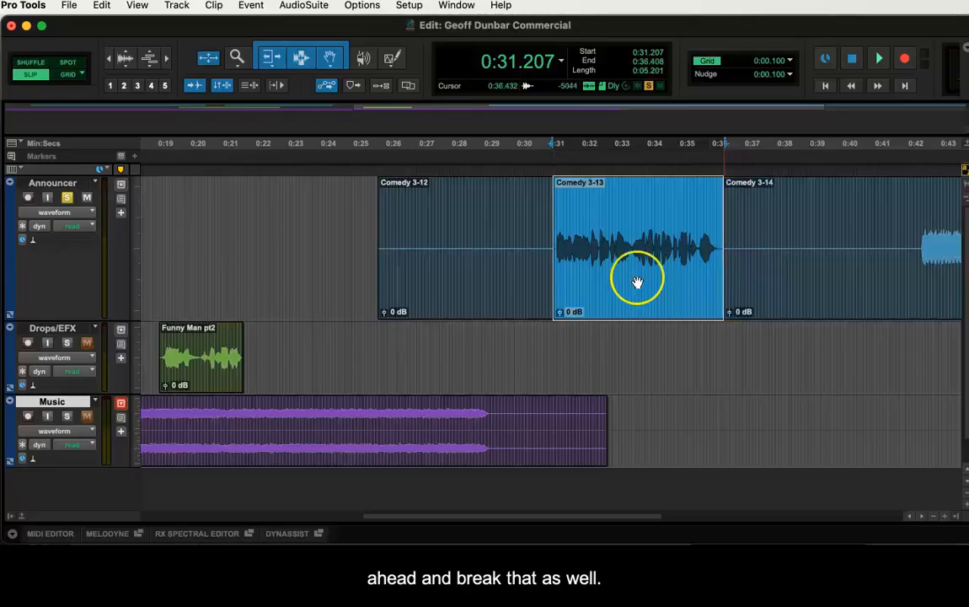
- Delete the silent Announcer clip before the separated phrase and rename the phrase Female Announcer
left_click(497, 305)
key("Delete")
double_click(630, 297)
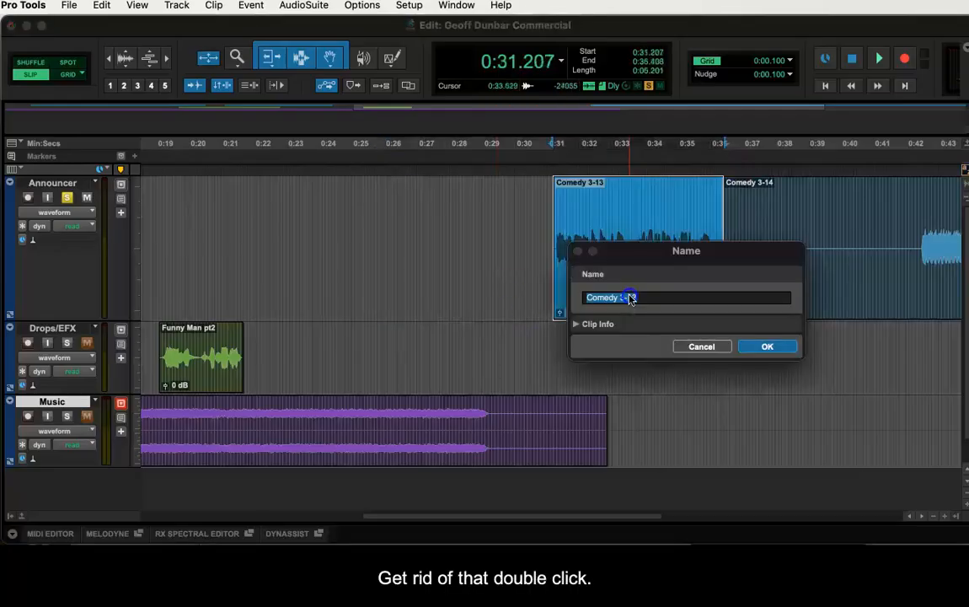
type("Female Announcer")
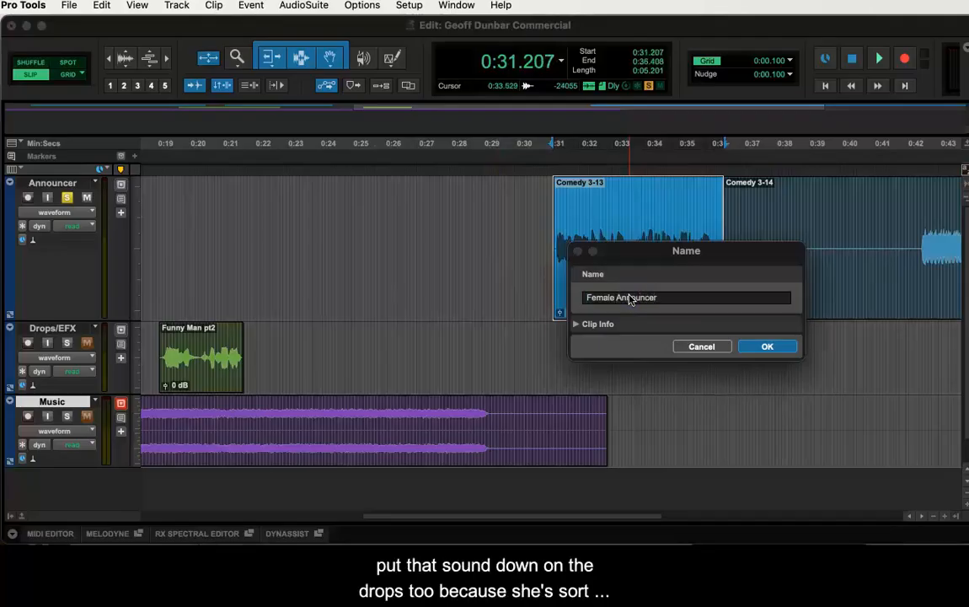
left_click(766, 348)
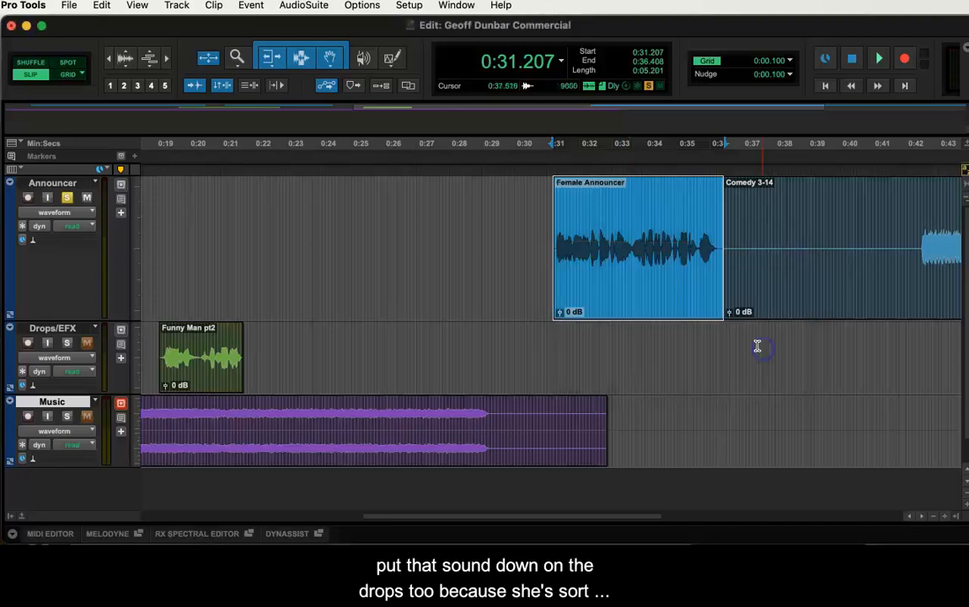
- Move Female Announcer to the Drops/EFX track at about 0:24.659 and the remaining Announcer clip earlier to about 0:25.843
left_click_drag(649, 310, 435, 377)
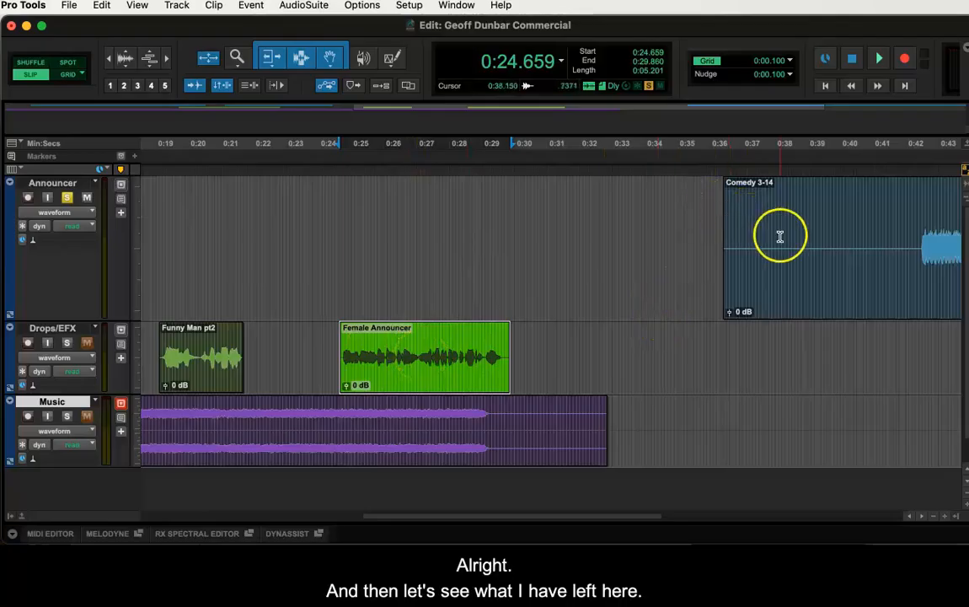
left_click_drag(874, 302, 522, 292)
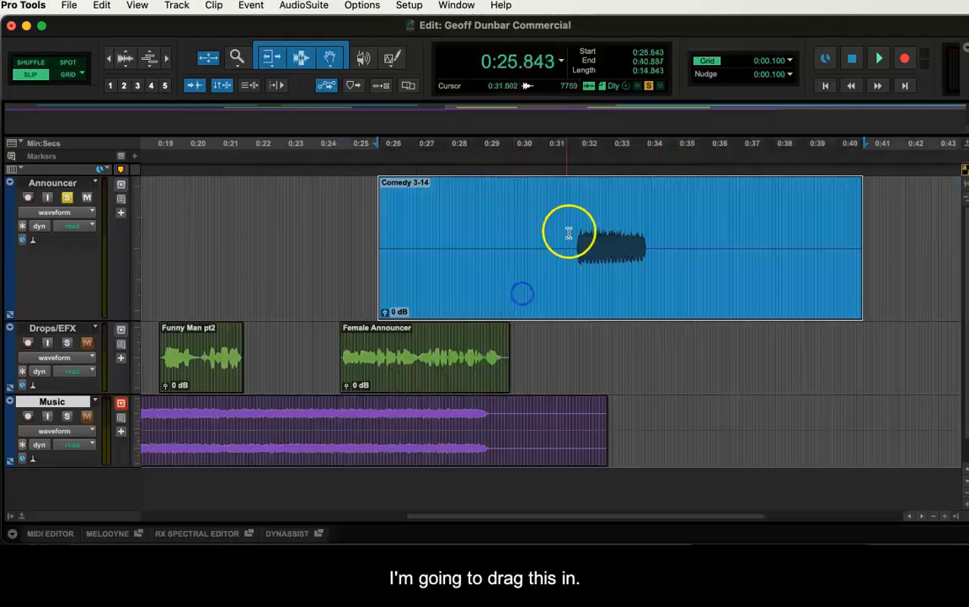
- Play the remaining sound on the Announcer track and separate it from about 0:31.811 to 0:34.133
left_click(573, 228)
key("space")
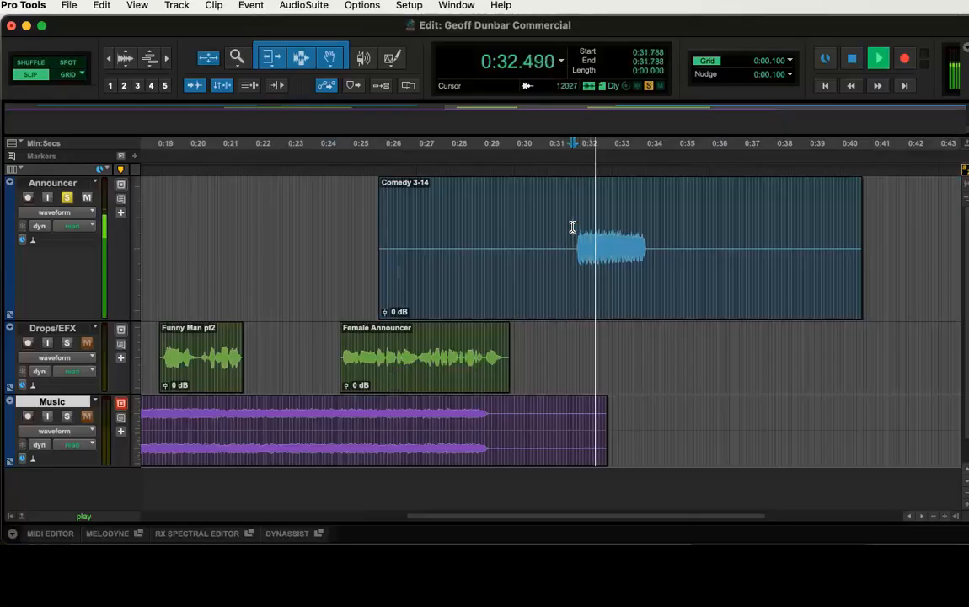
key("space")
left_click_drag(572, 227, 650, 255)
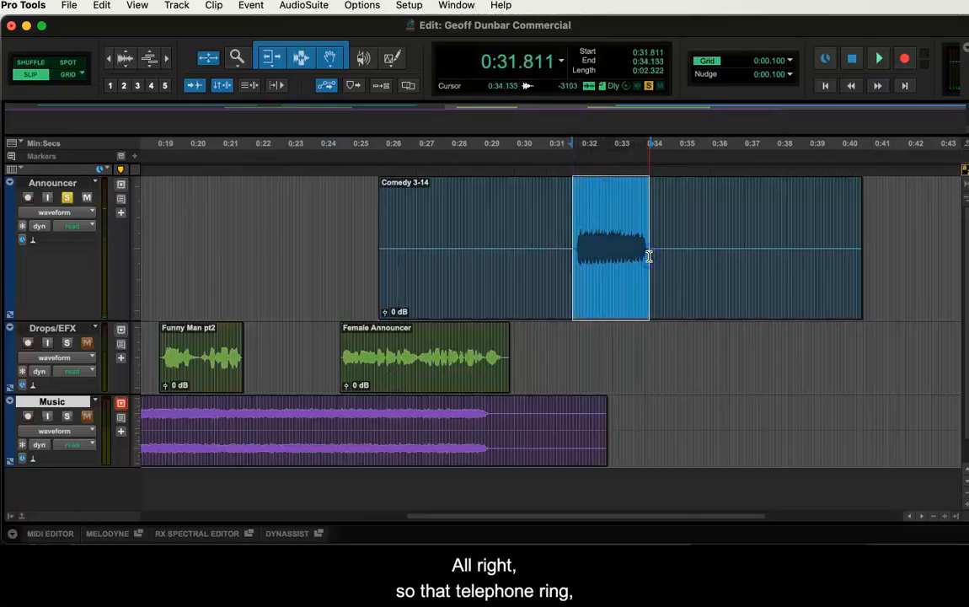
key("b")
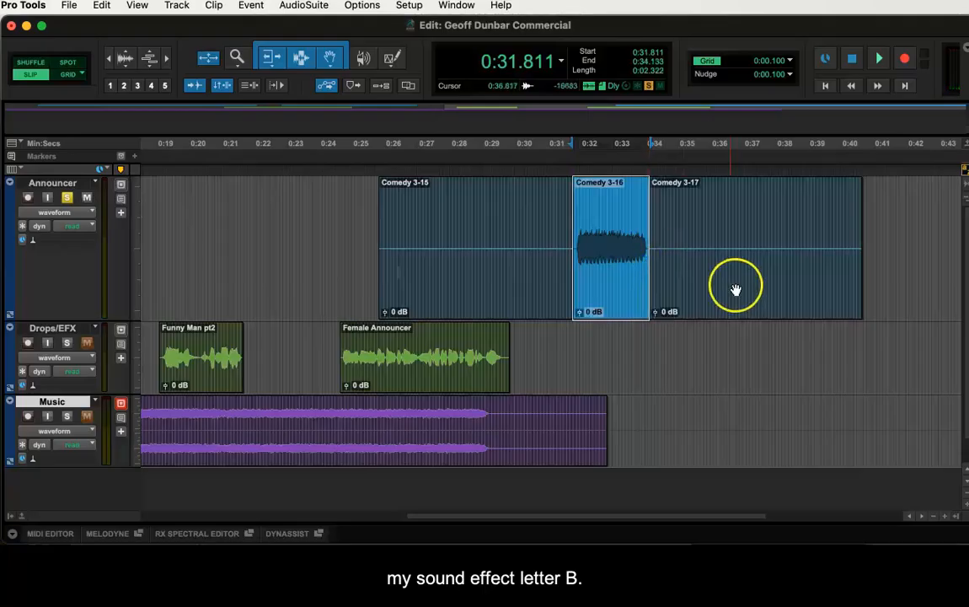
- Delete the silent clips on both sides of the separated telephone ring
left_click(737, 290)
key("Delete")
left_click(466, 288)
key("Delete")
- Move the telephone ring clip earlier on the Announcer track, starting at about 0:26.540
left_click(637, 281)
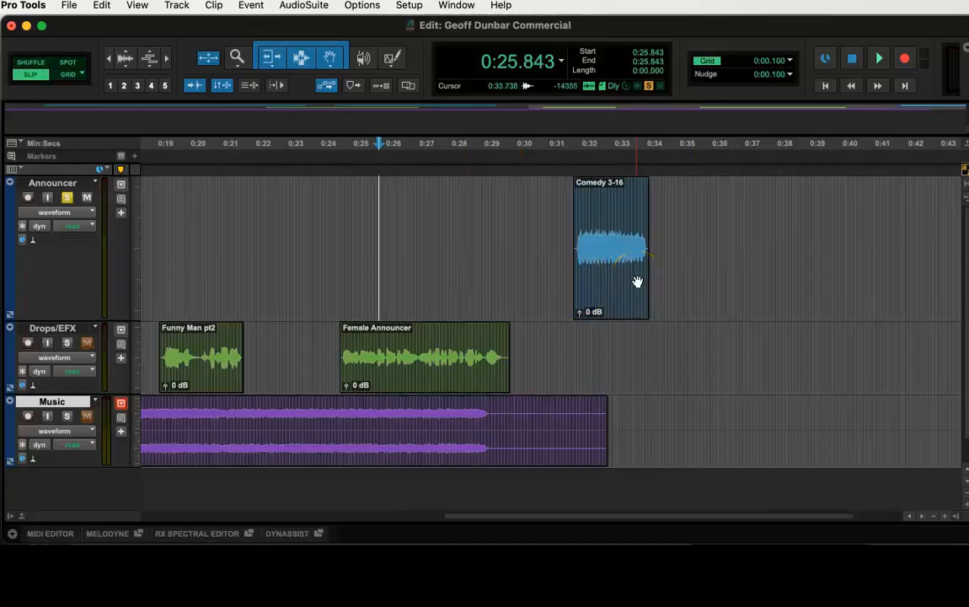
left_click_drag(578, 516, 417, 488)
left_click(909, 263)
left_click_drag(914, 275, 741, 286)
left_click_drag(504, 519, 529, 517)
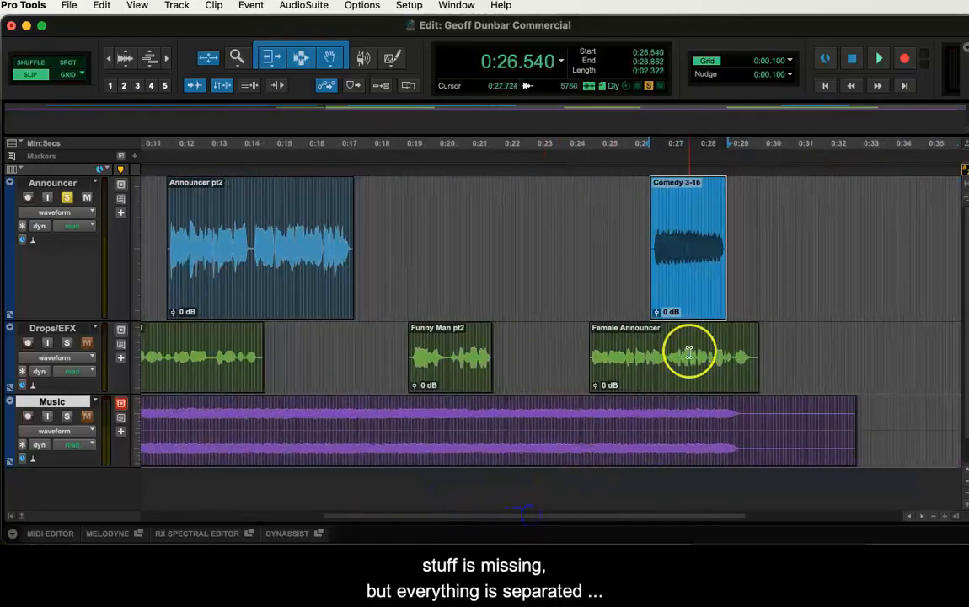
- Rename the ring clip Telephone and move it to the Drops/EFX track, starting at about 0:21.942
double_click(714, 276)
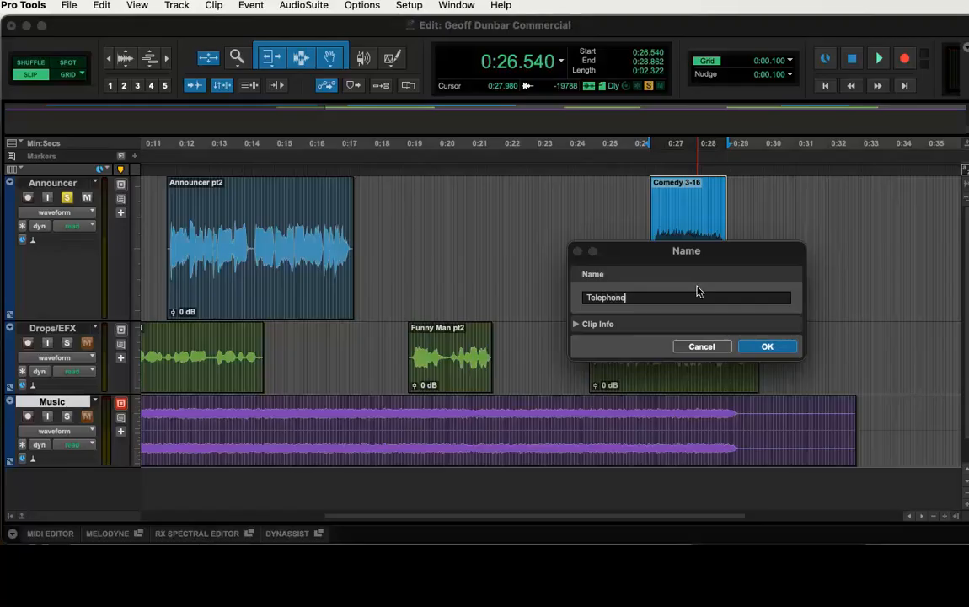
key("Return")
left_click(687, 291)
left_click_drag(687, 293, 539, 341)
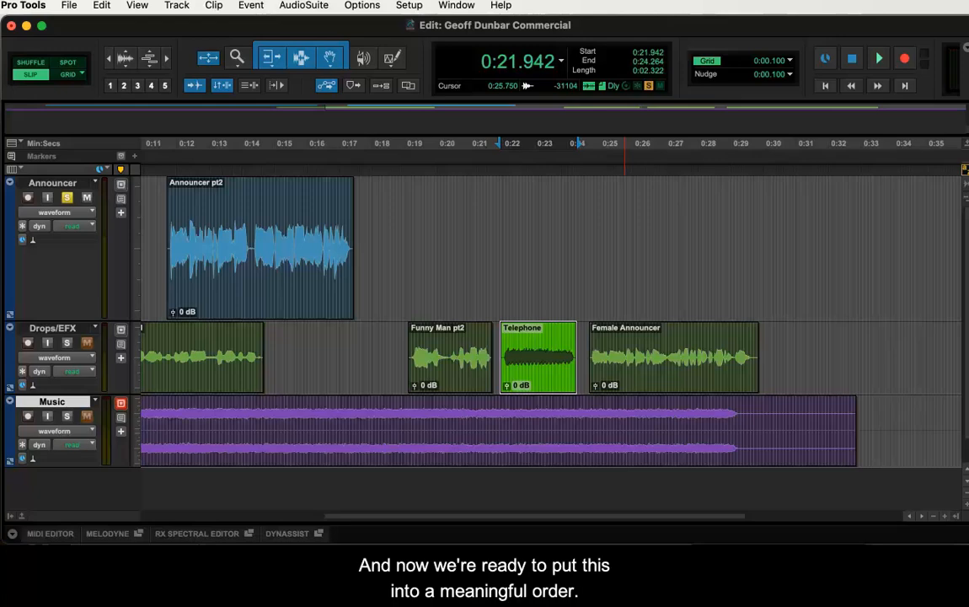
- Switch to the lab instructions in Preview and review the order of events in the 30 second commercial script
left_click_drag(794, 538, 717, 46)
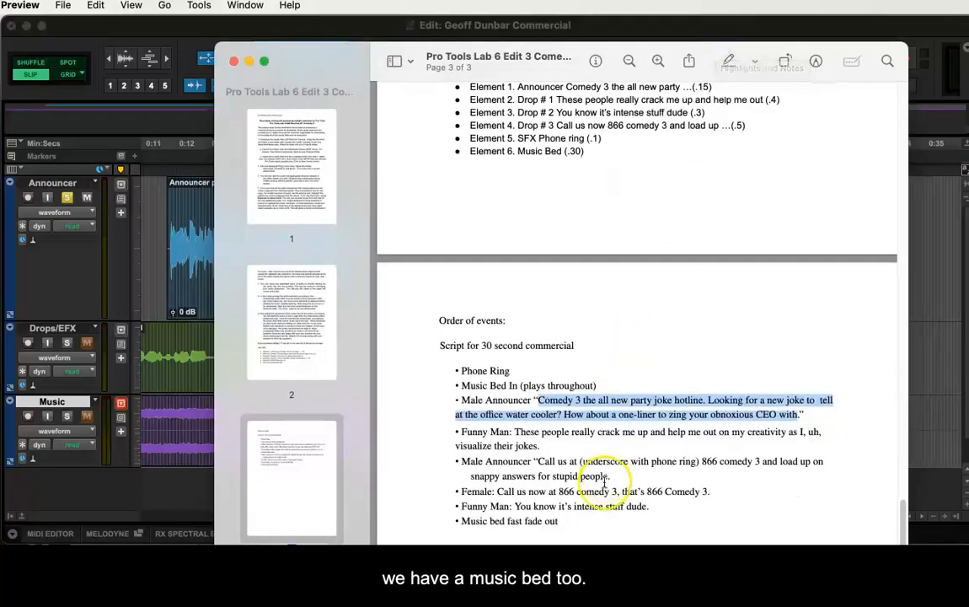
left_click_drag(360, 53, 397, 603)
- Return to the Pro Tools session and rename the music bed clip Music
scroll(512, 464, "left", 10)
left_click(337, 483)
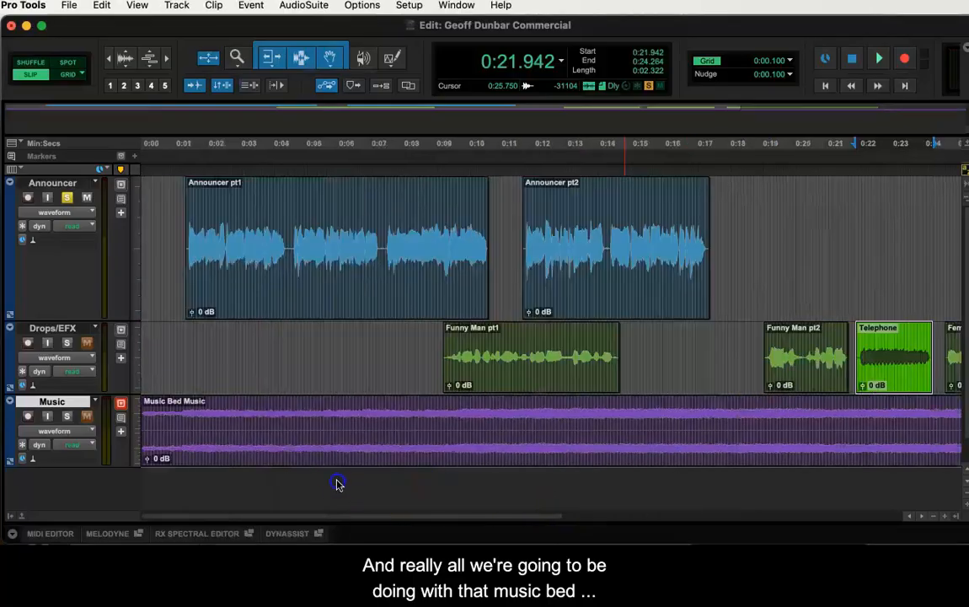
double_click(303, 449)
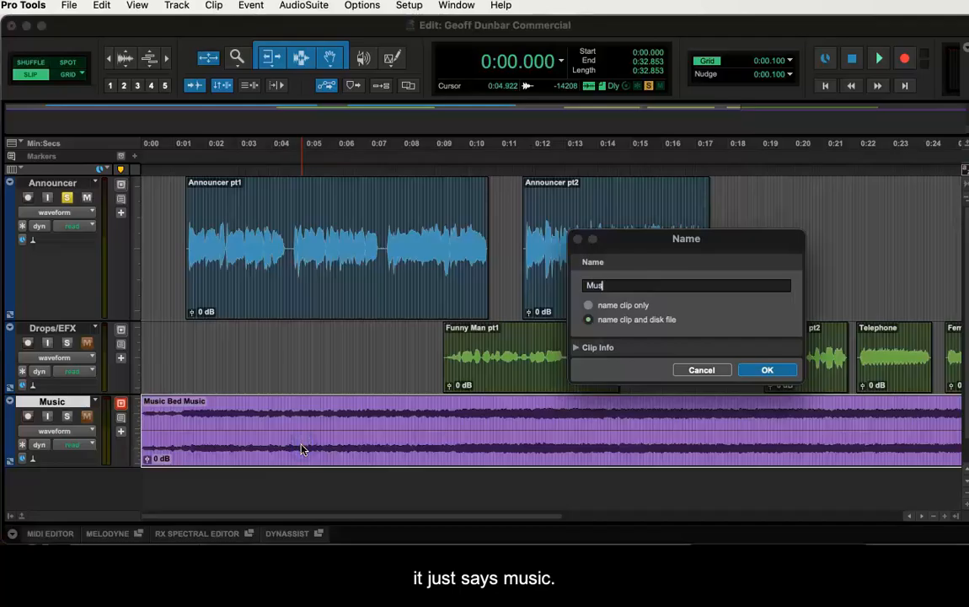
key("Return")
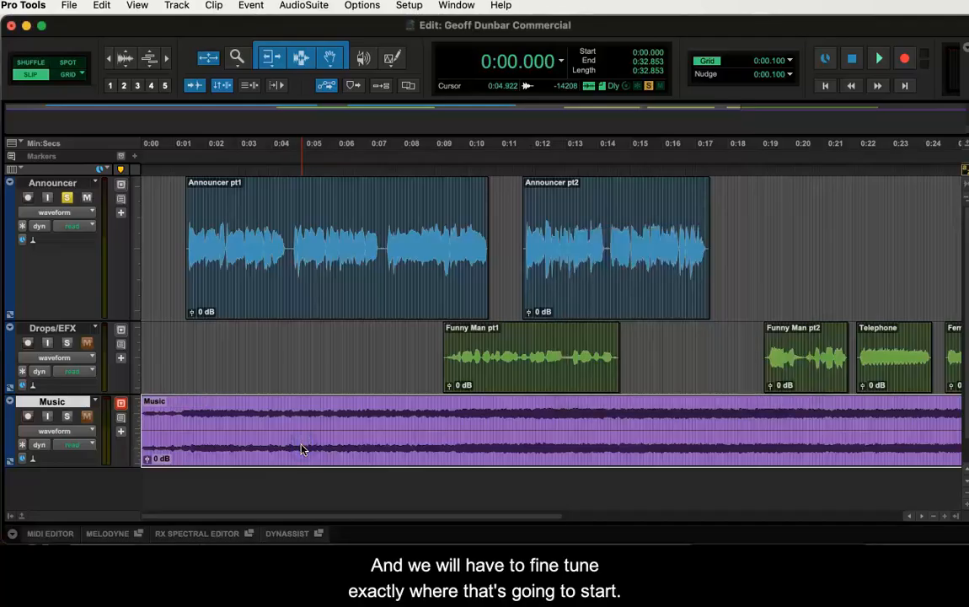
- Move the Music clip slightly later, starting at about 0:00.812, so that its final hit falls at about 0:30
left_click_drag(354, 522, 615, 521)
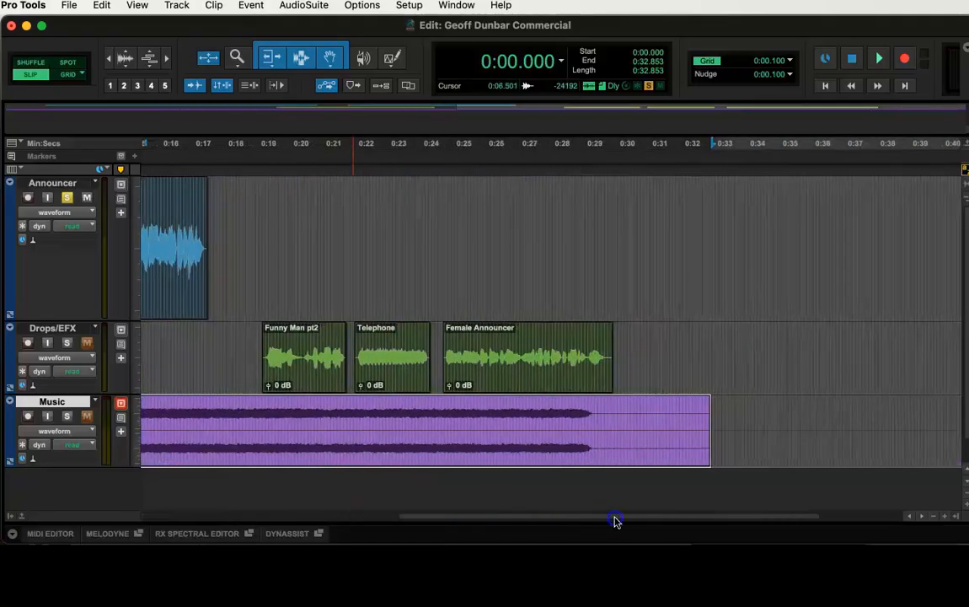
left_click(625, 144)
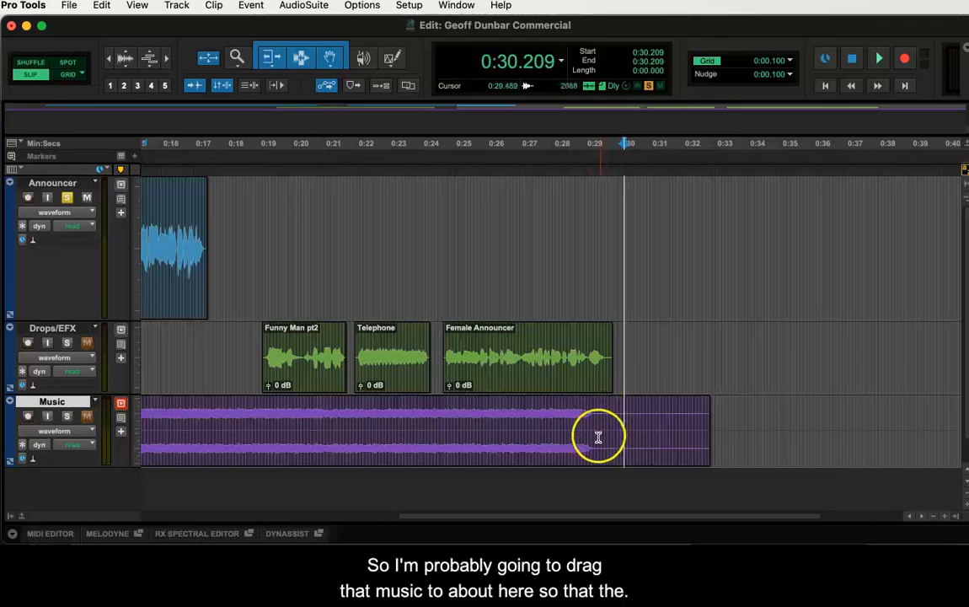
left_click_drag(595, 448, 623, 449)
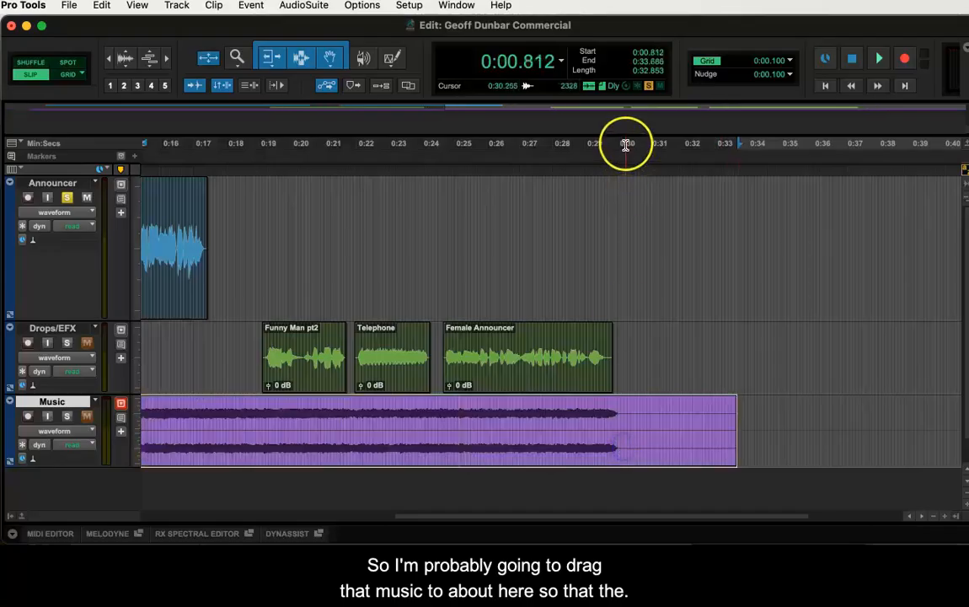
left_click(626, 143)
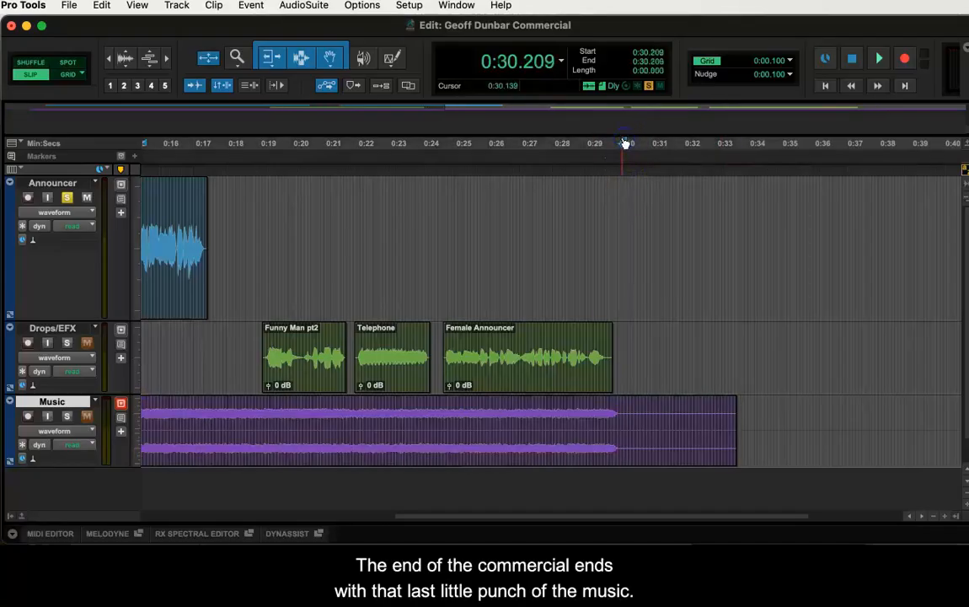
left_click(620, 143)
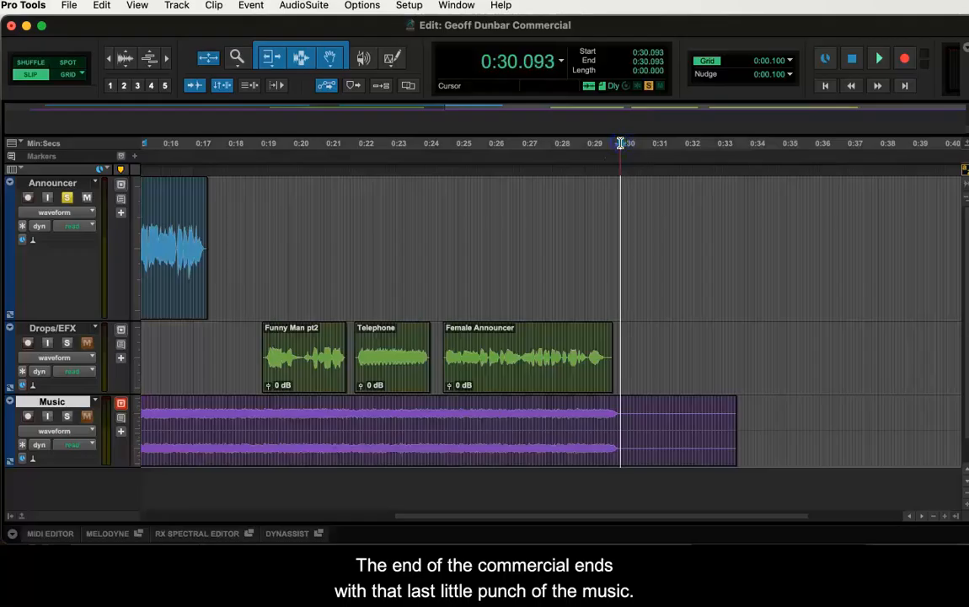
- Turn off solo on the Announcer track and mute the Music track
left_click_drag(686, 514, 350, 513)
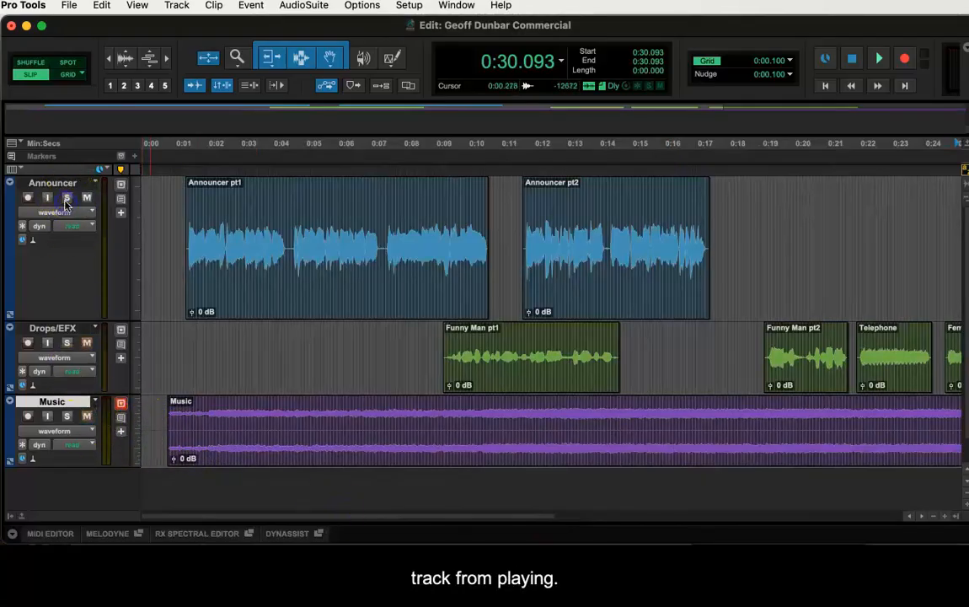
left_click(87, 416)
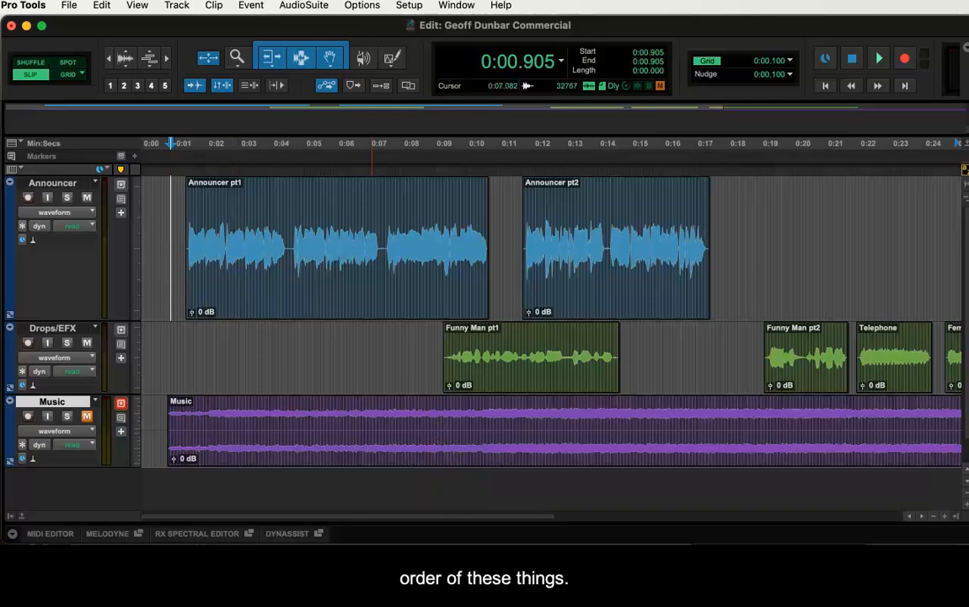
- Move the Telephone clip to the session start at 0:00.000 and play the opening
left_click_drag(542, 515, 646, 515)
left_click_drag(689, 382, 146, 364)
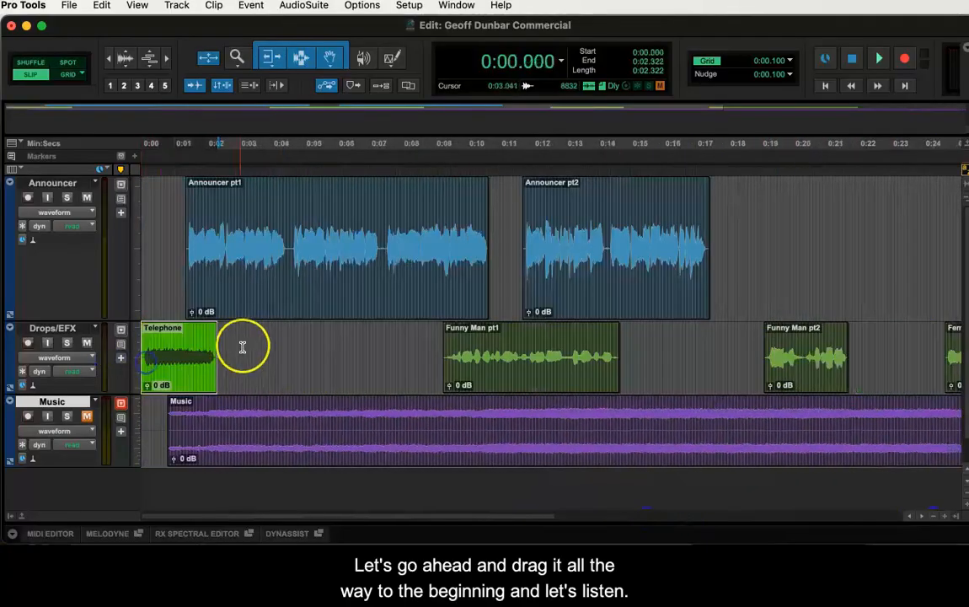
left_click(244, 343)
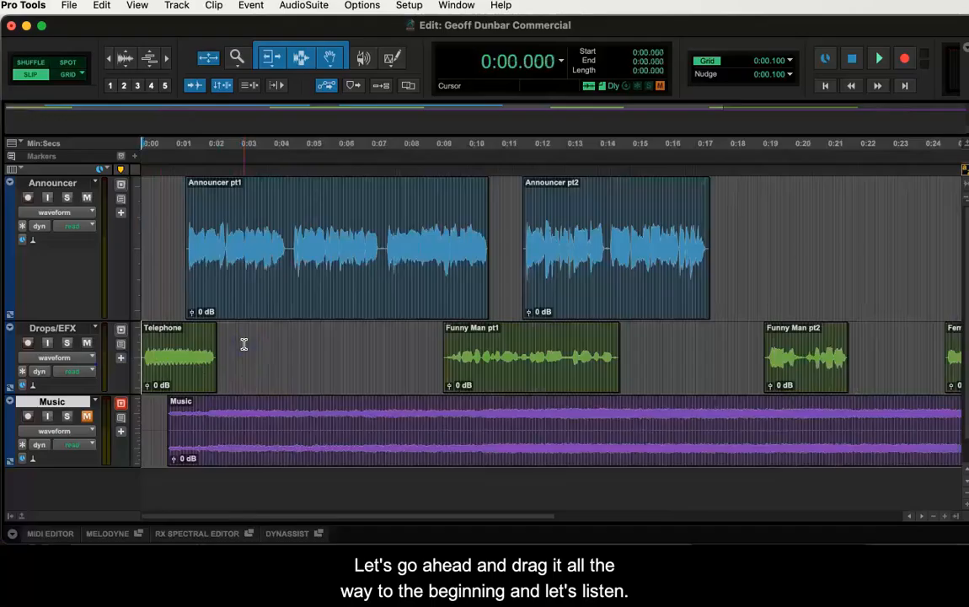
key("space")
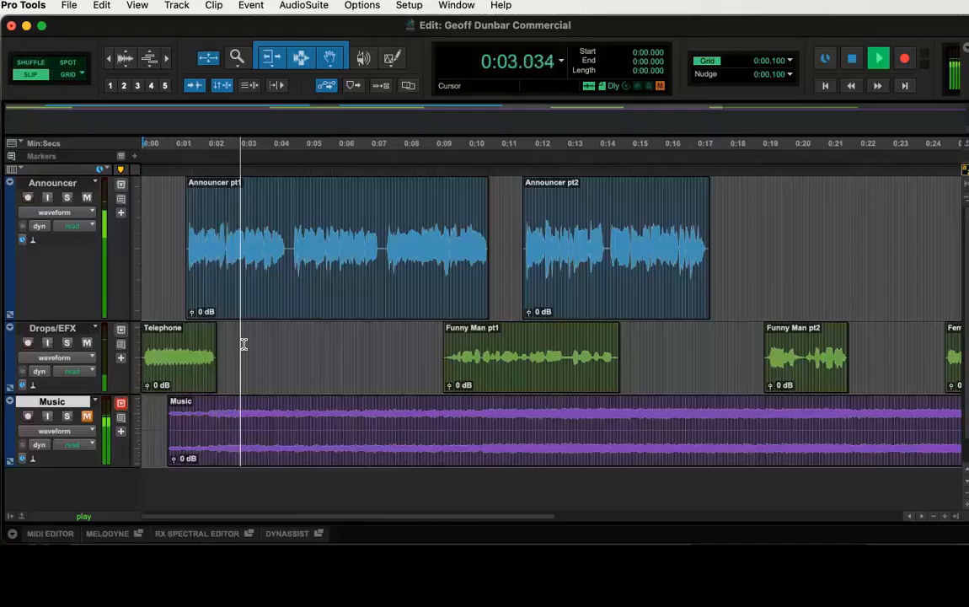
key("space")
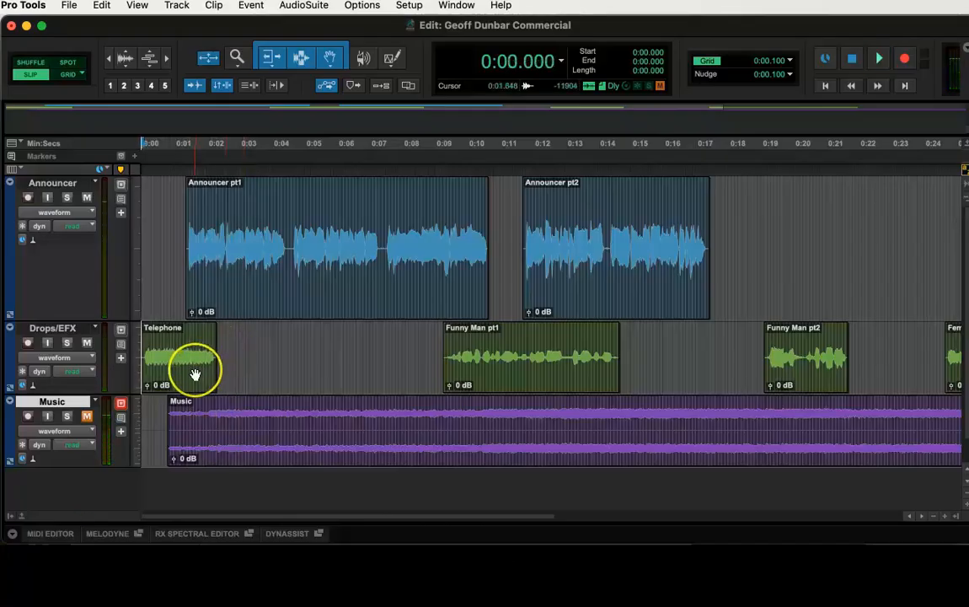
- Trim the silence from both ends of the Telephone clip to a length of about 2.113 seconds, starting it at 0:00.000
key("super+bracketright")
key("super+bracketright")
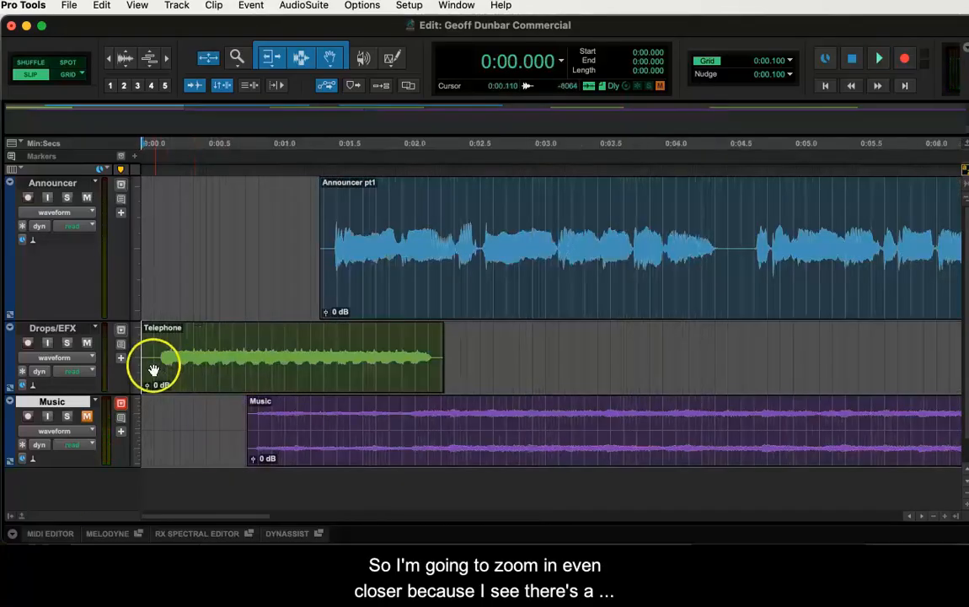
left_click_drag(142, 365, 149, 364)
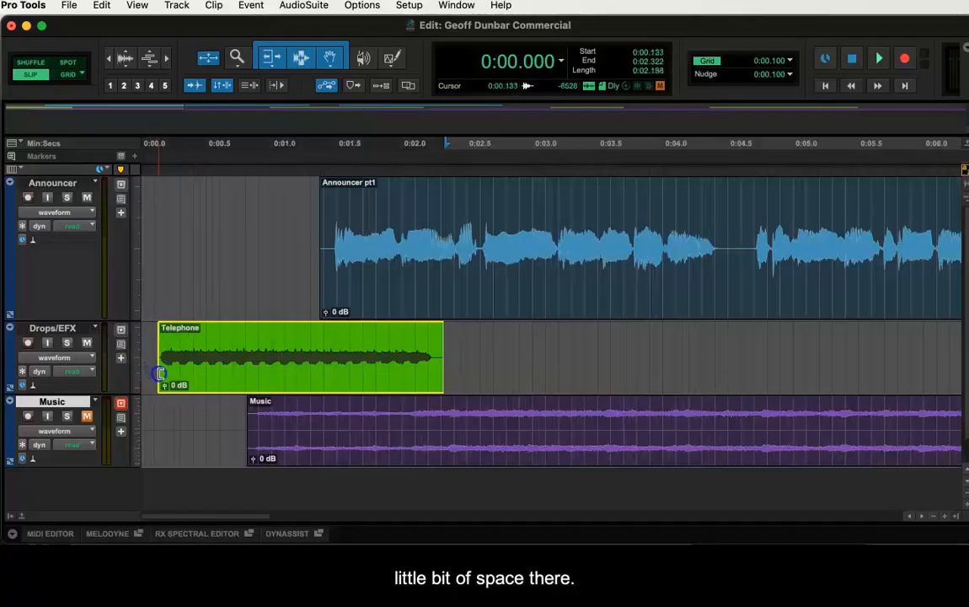
left_click(161, 372)
left_click_drag(443, 371, 292, 371)
left_click(488, 352)
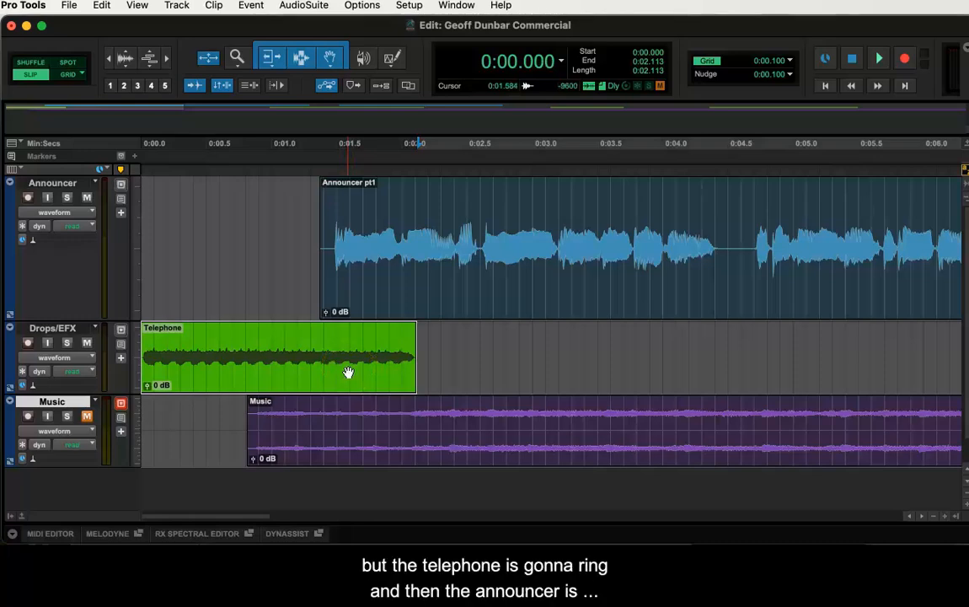
- Move the Announcer pt1 clip to start at about 0:01.863, just before the Telephone clip ends
mouse_move(357, 301)
left_mouse_down()
mouse_move(402, 307)
mouse_move(341, 307)
left_mouse_up()
mouse_move(249, 520)
left_mouse_down()
mouse_move(401, 537)
mouse_move(249, 533)
left_mouse_up()
left_click_drag(389, 314, 472, 290)
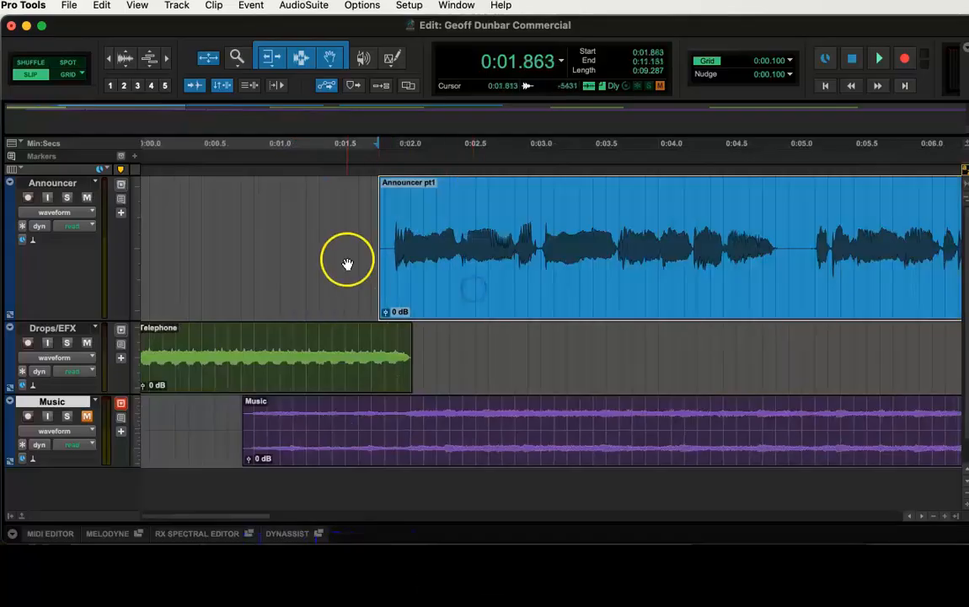
- Play the transition from the Telephone ring into Announcer pt1 twice to check its timing
left_click(353, 236)
key("space")
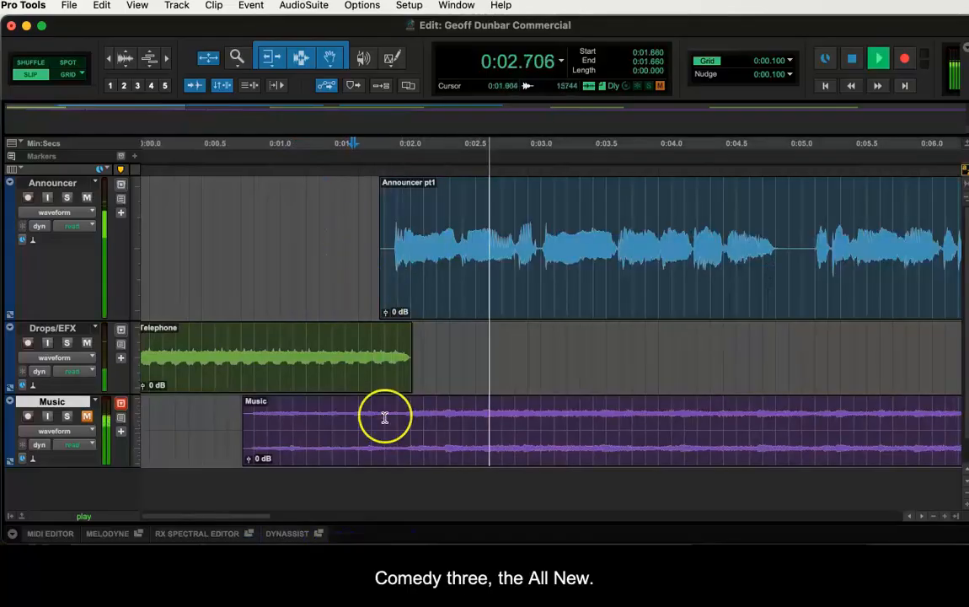
key("space")
left_click_drag(258, 518, 236, 506)
left_click(359, 223)
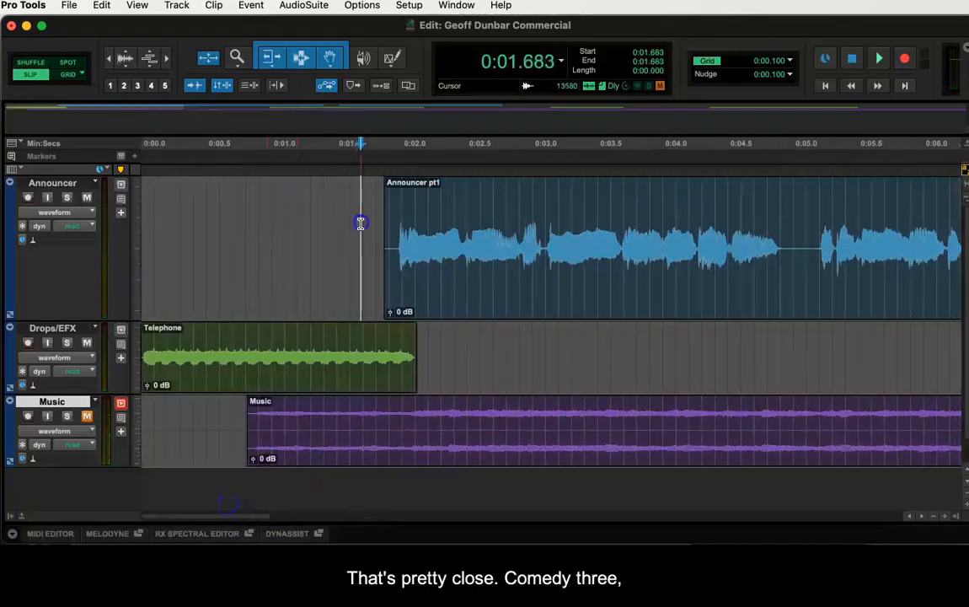
key("space")
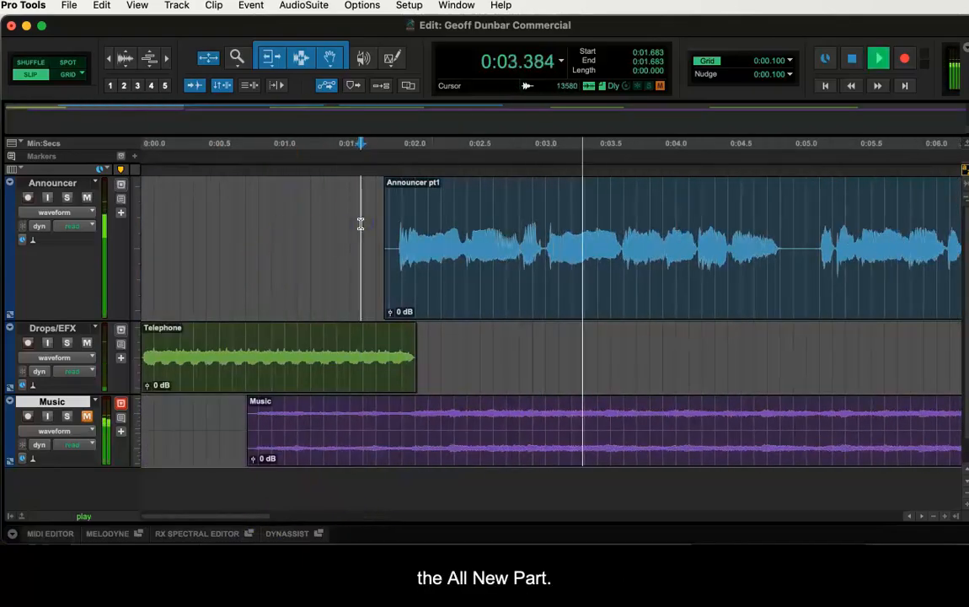
key("space")
- Trim the silence before the speech at the start of Announcer pt1 and play from 0:01.886 into Funny Man pt1
left_click_drag(389, 249, 399, 257)
left_click(385, 223)
key("space")
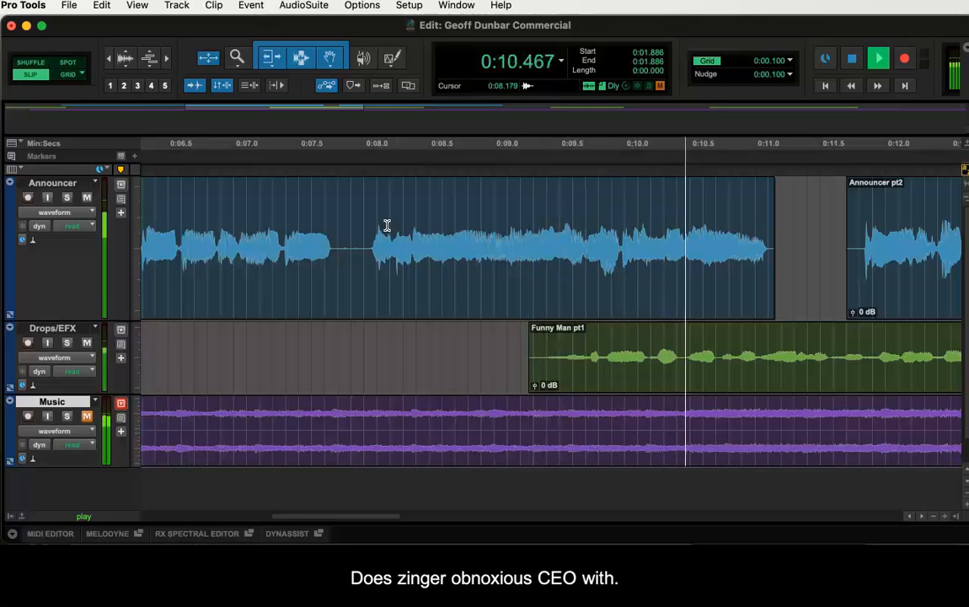
key("space")
- Move Announcer pt2 to start at 0:15.940 and Funny Man pt1 to start at 0:10.919, overlapping the end of Announcer pt1
left_click_drag(368, 520, 439, 503)
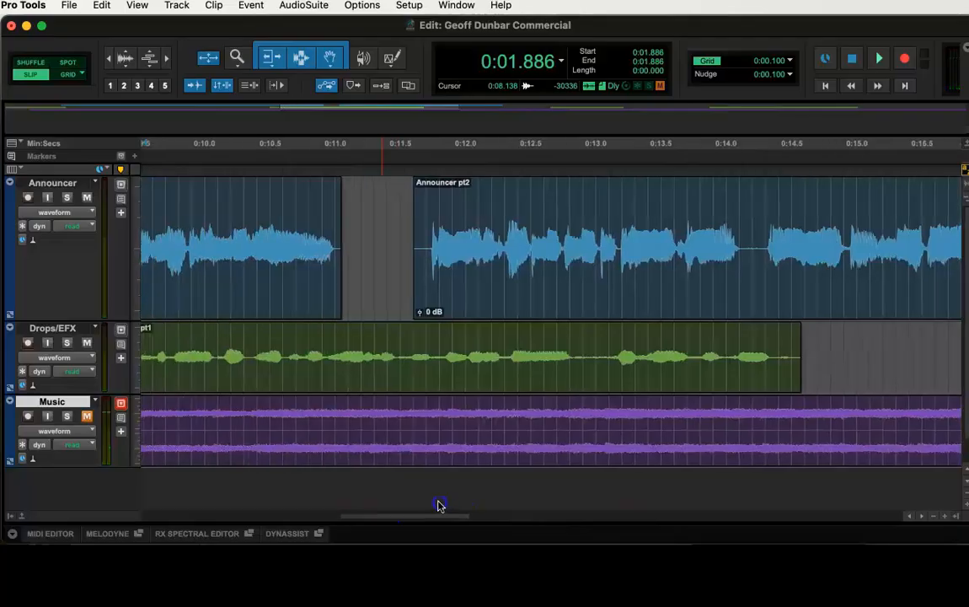
left_click_drag(472, 284, 963, 287)
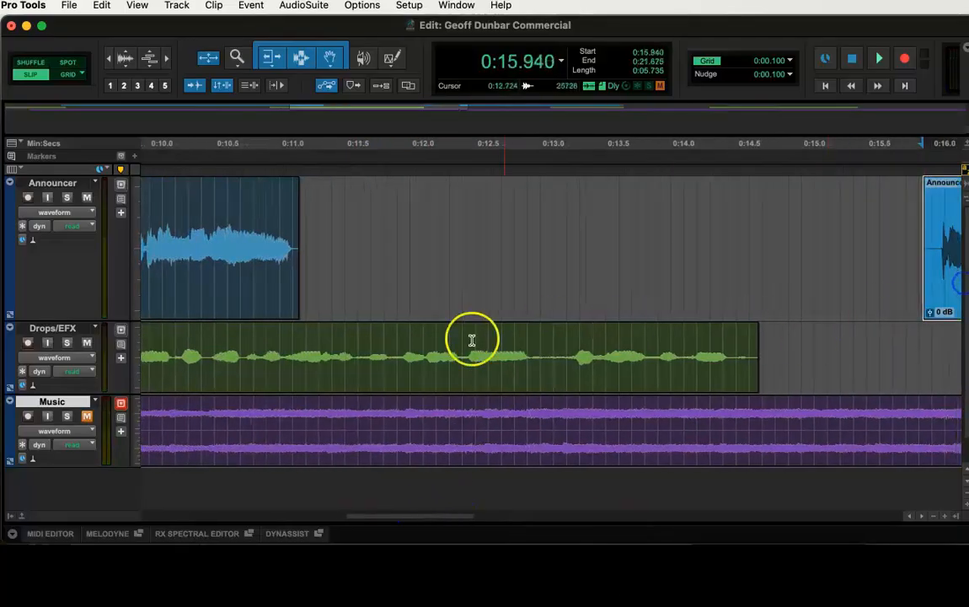
left_click_drag(385, 387, 607, 385)
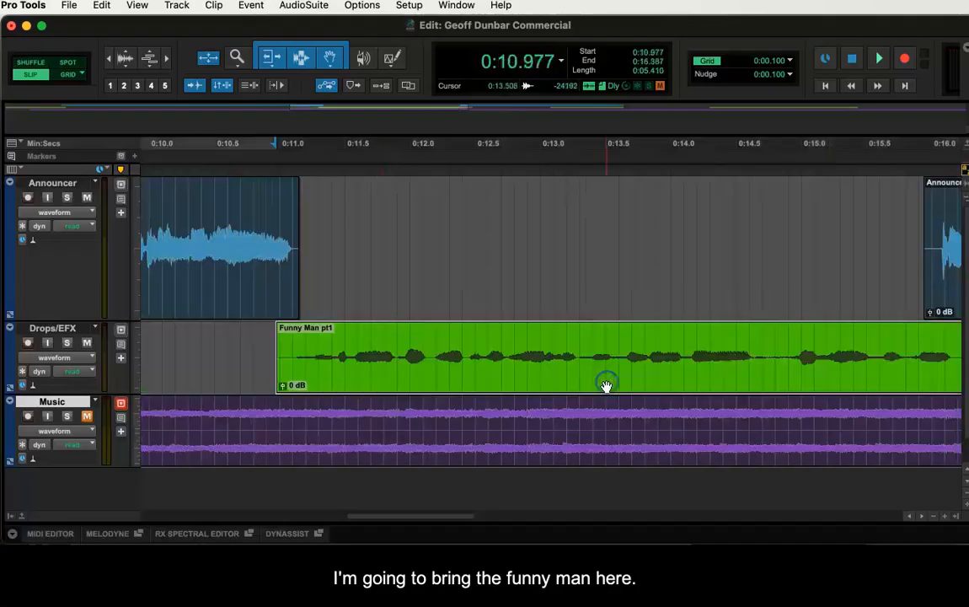
left_click_drag(550, 367, 527, 362)
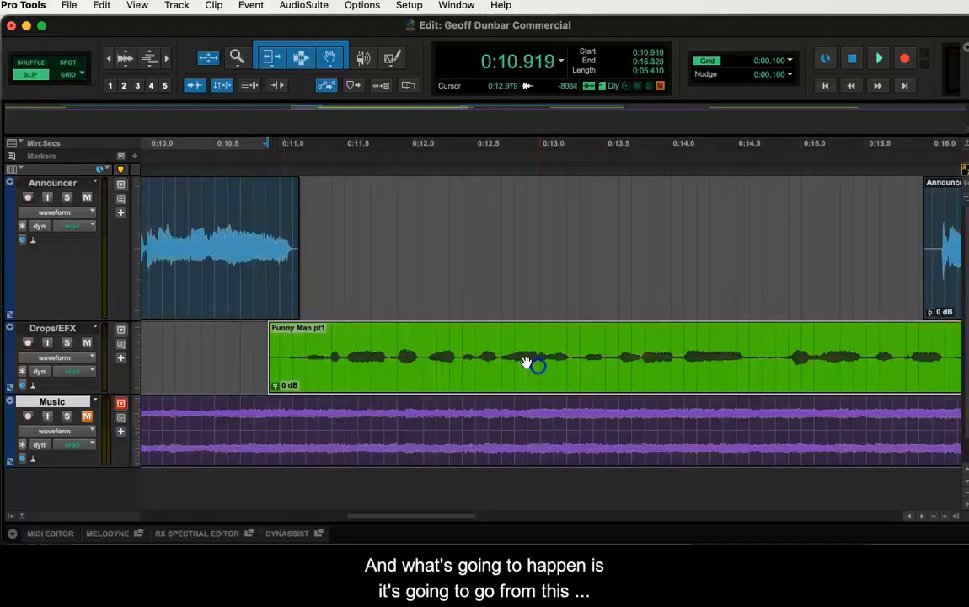
- Play from 0:10.640 to check the transition from Announcer pt1 into Funny Man pt1
left_click(232, 238)
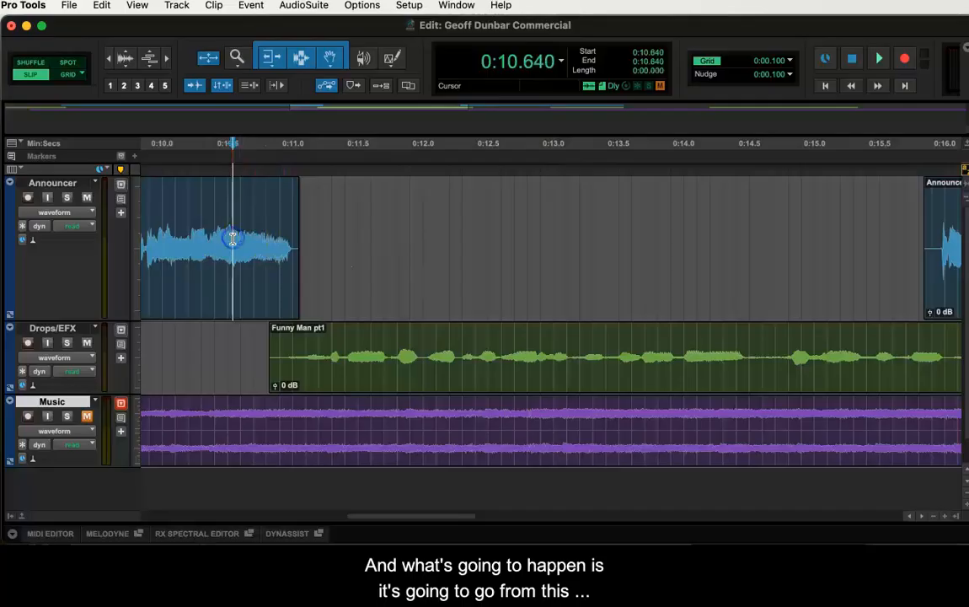
key("space")
key("space")
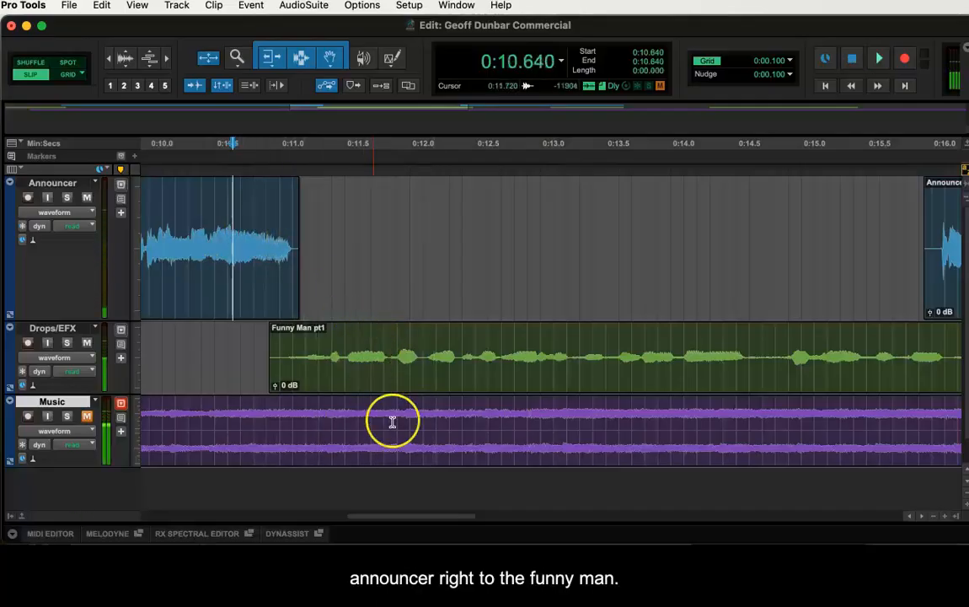
- Trim the start of Announcer pt2 to 0:16.050 and play the transition from Funny Man pt1 into it
left_click_drag(422, 517, 485, 522)
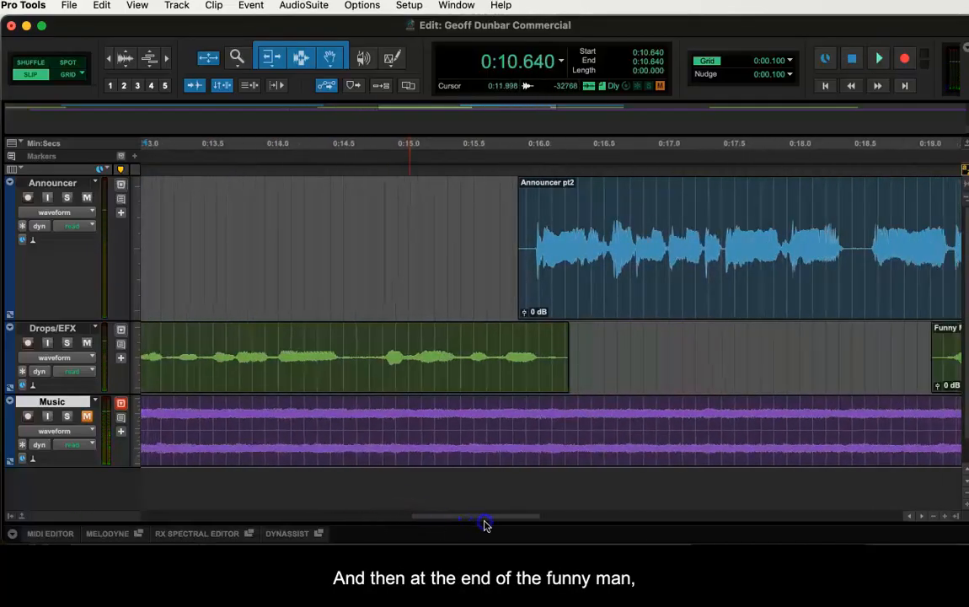
left_click_drag(513, 270, 524, 273)
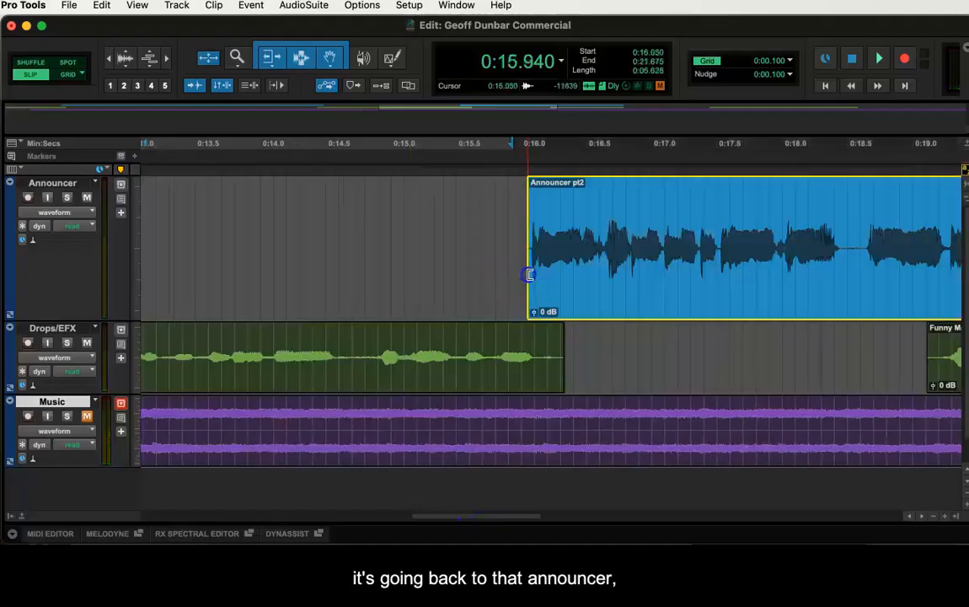
left_click(464, 281)
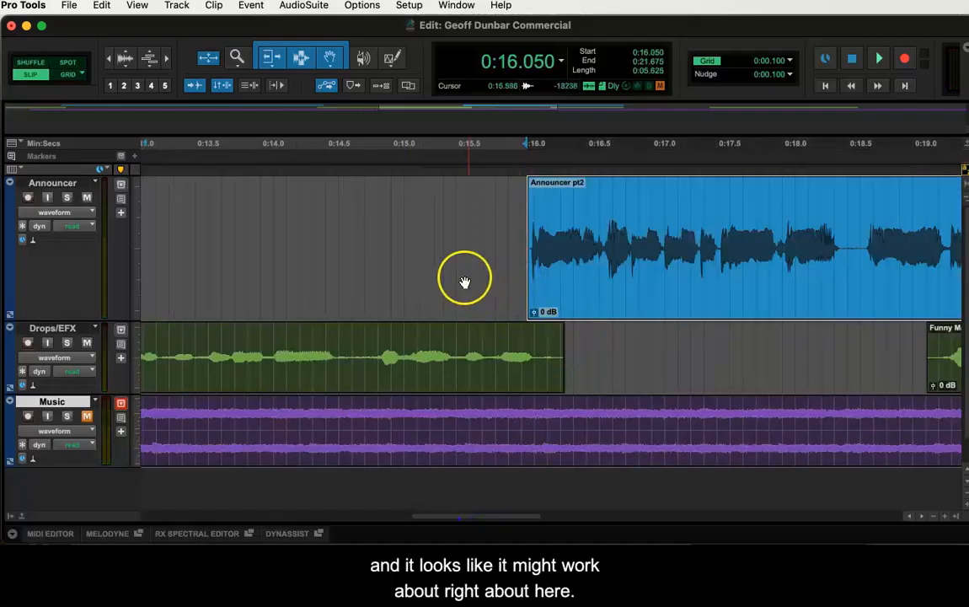
left_click(421, 230)
key("space")
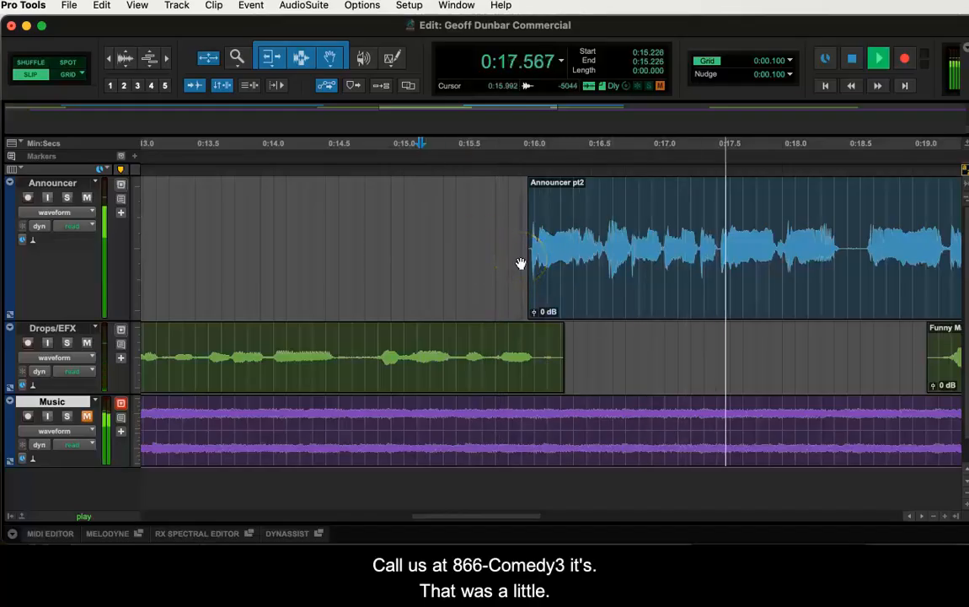
key("space")
- Move Announcer pt2 to start at 0:16.091 and play the handover from Funny Man pt1
left_click_drag(564, 280, 568, 277)
left_click(469, 224)
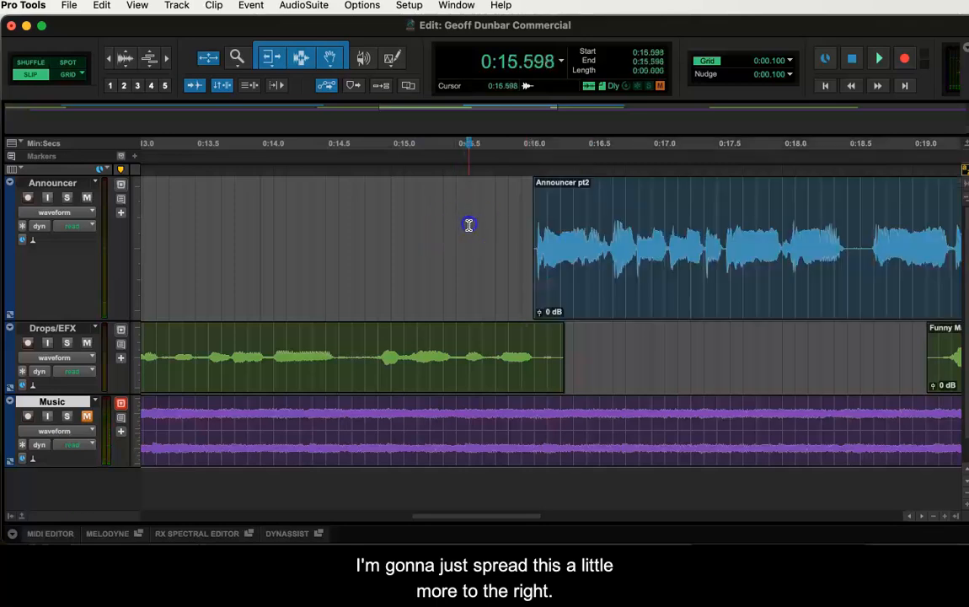
key("space")
key("space")
- Shift Announcer pt2 slightly later, to about 0:16.13, and play from 0:15.592 past the start of Funny Man pt2
left_click(563, 295)
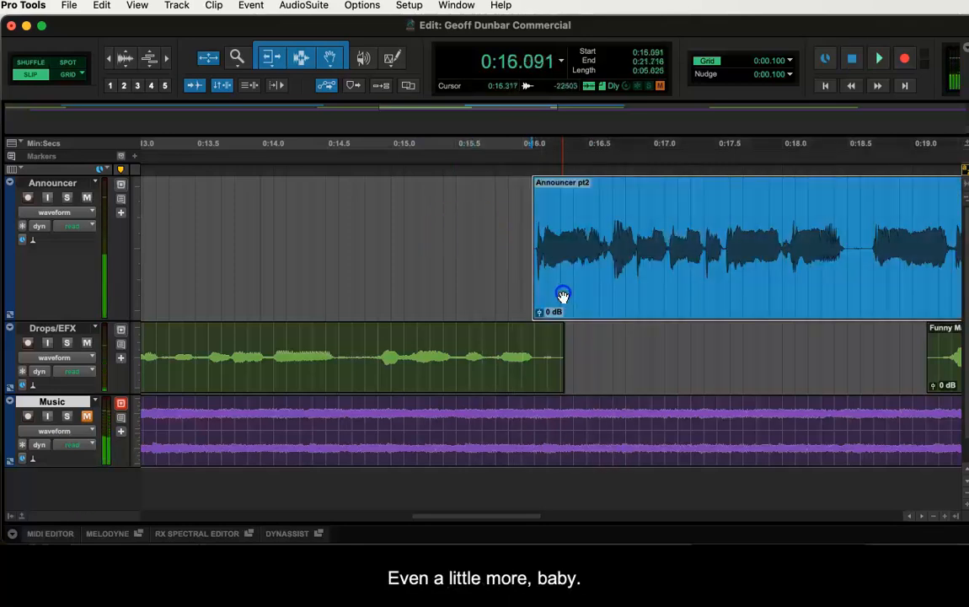
left_click_drag(563, 294, 567, 292)
left_click(468, 204)
key("space")
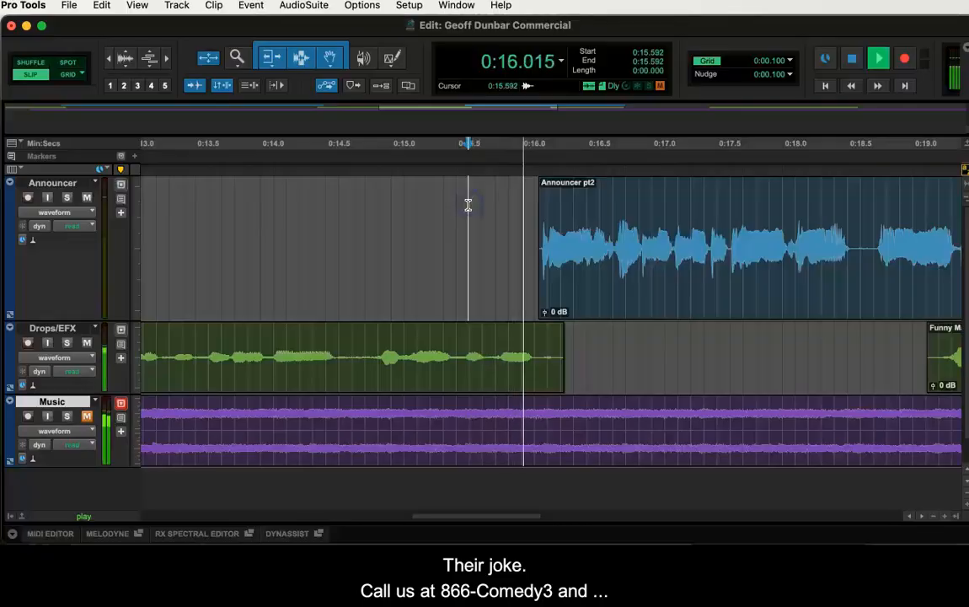
left_click_drag(503, 519, 596, 520)
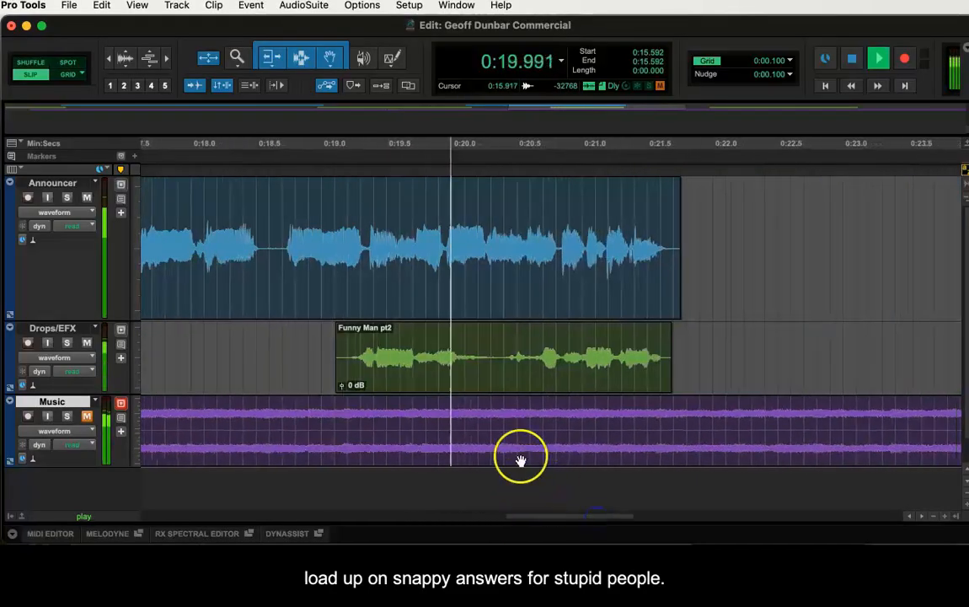
key("space")
- Move Funny Man pt2 to start at 0:21.699 near the end of Announcer pt2 and check the speaking order in the script
left_click_drag(474, 392, 797, 408)
left_click_drag(625, 512, 531, 44)
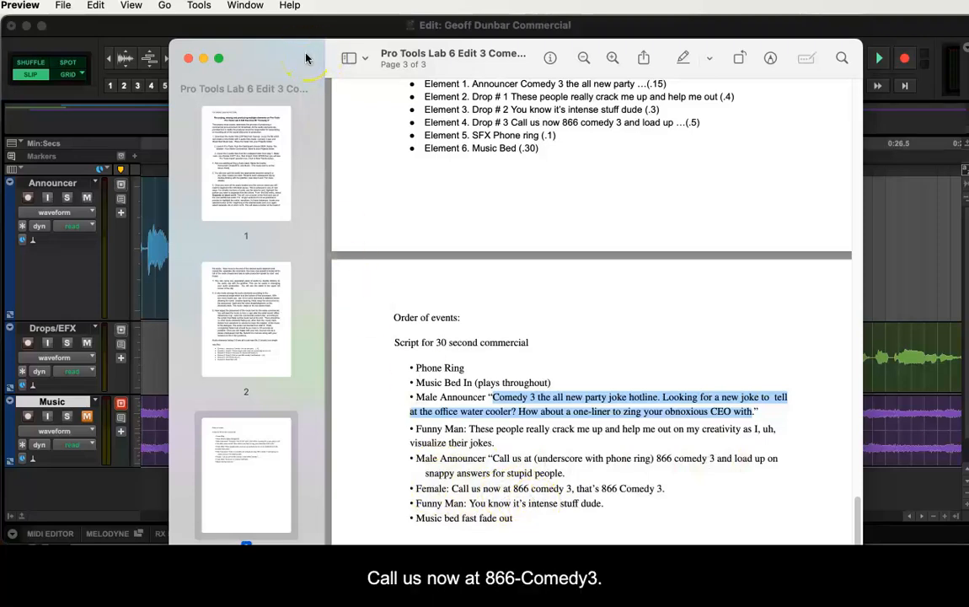
left_click_drag(305, 57, 489, 573)
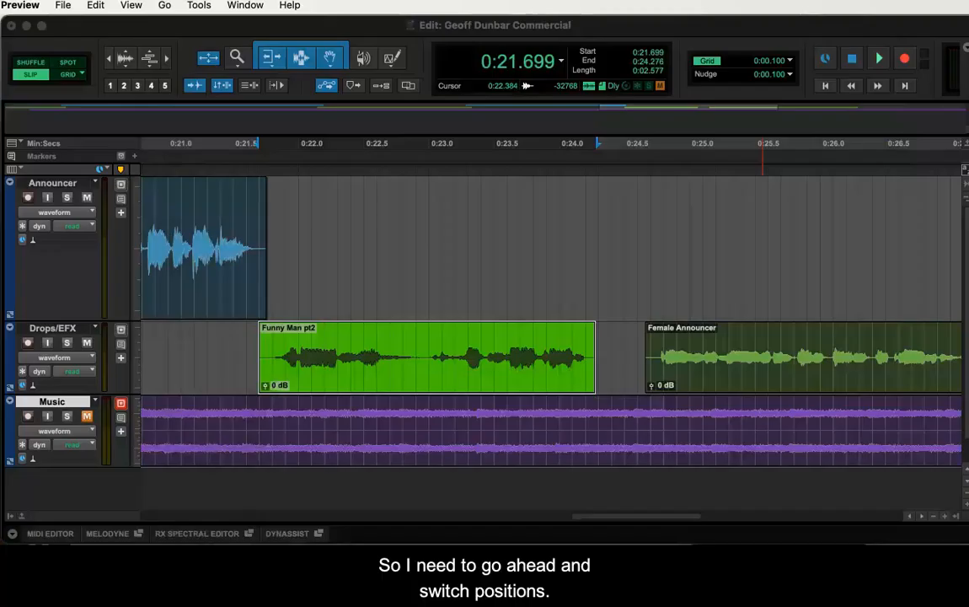
- Park Funny Man pt2 on the Announcer track and move Female Announcer to start just before Announcer pt2 ends
left_click_drag(517, 347, 612, 287)
left_click_drag(425, 374, 807, 271)
left_click_drag(791, 372, 385, 375)
left_click_drag(614, 513, 676, 513)
- Place Funny Man pt2 back on Drops/EFX after Female Announcer, trimmed at its start to 2.507 seconds and starting at 0:26.511
left_click_drag(506, 284, 752, 389)
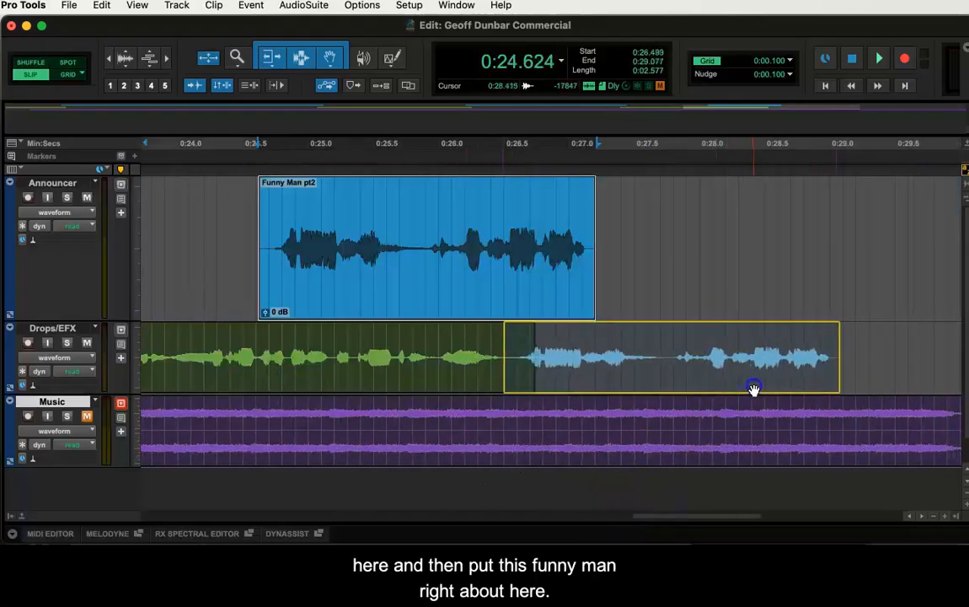
left_click_drag(754, 390, 755, 390)
left_click_drag(511, 360, 515, 362)
left_click_drag(598, 374, 589, 373)
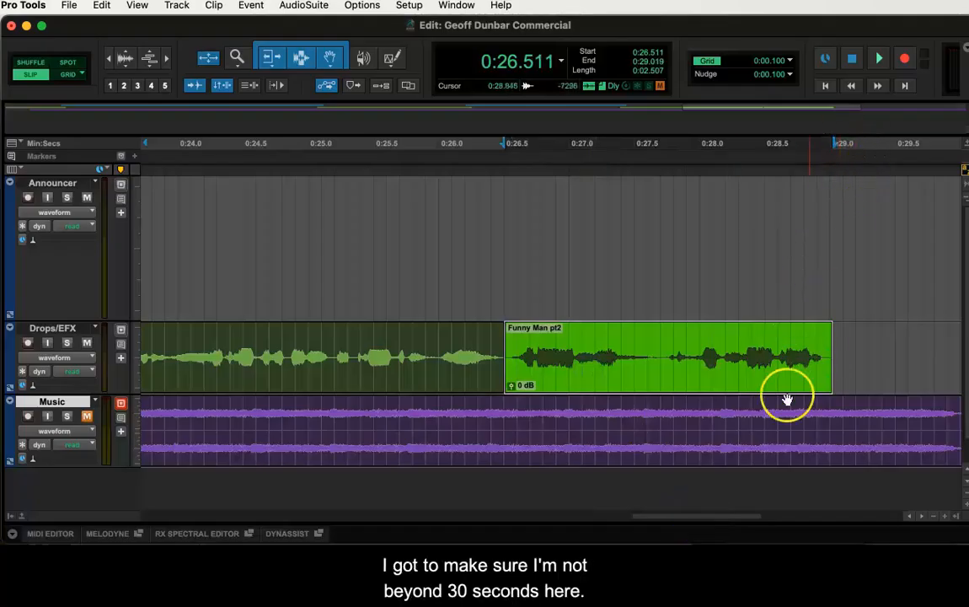
- Play from 0:20.915 through Female Announcer and Funny Man pt2 to check the closing transitions
left_click_drag(715, 514, 646, 516)
left_click(196, 241)
left_click(180, 233)
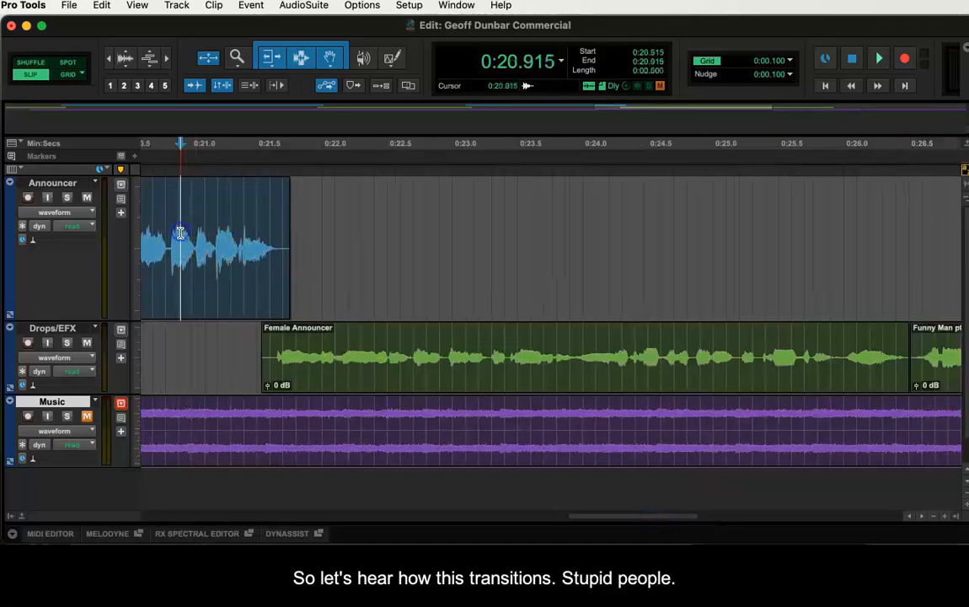
key("space")
left_click(268, 358)
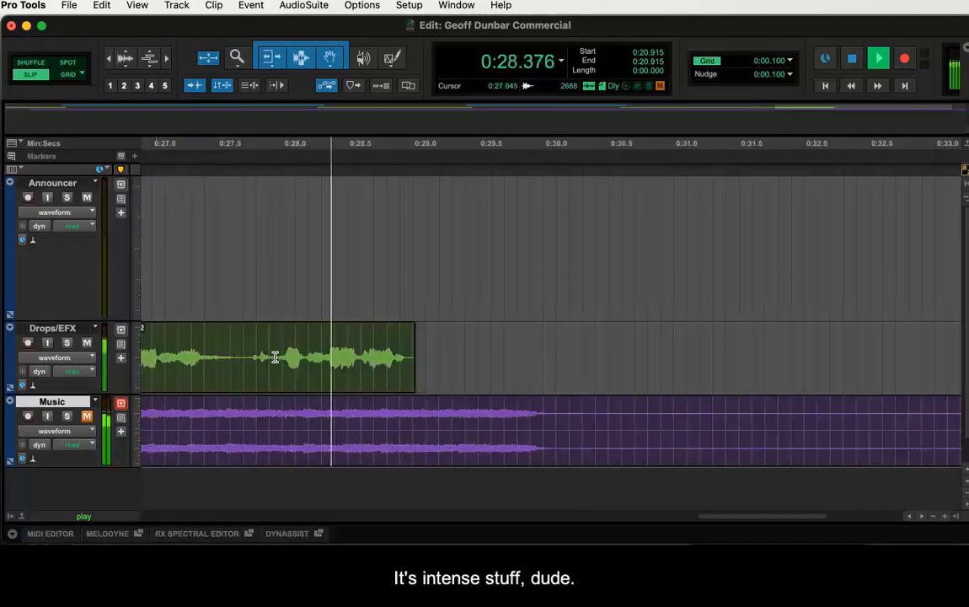
key("space")
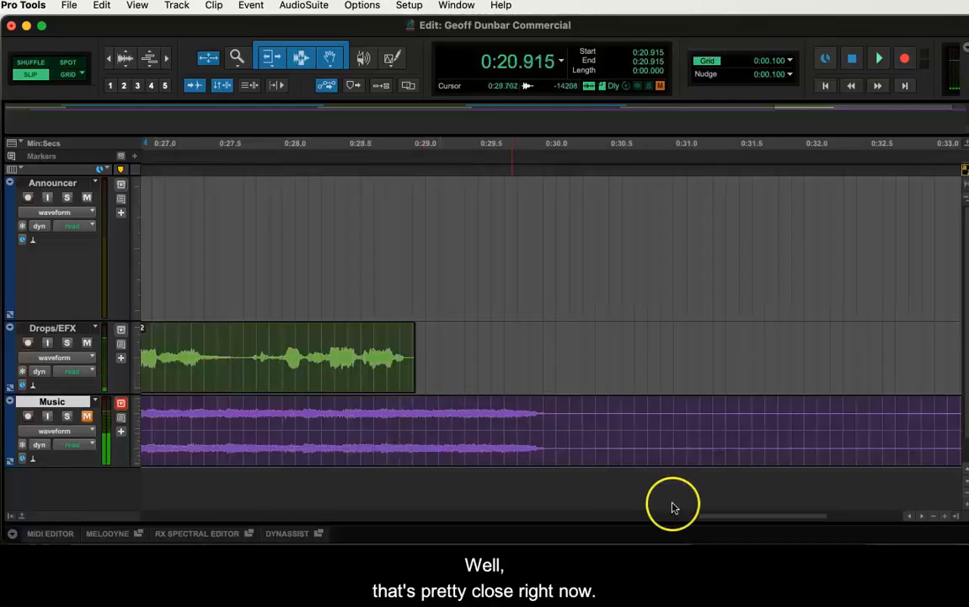
- Play the end of Announcer pt2 into Female Announcer and trim the start of Female Announcer to 0:21.623
left_click_drag(718, 518, 612, 519)
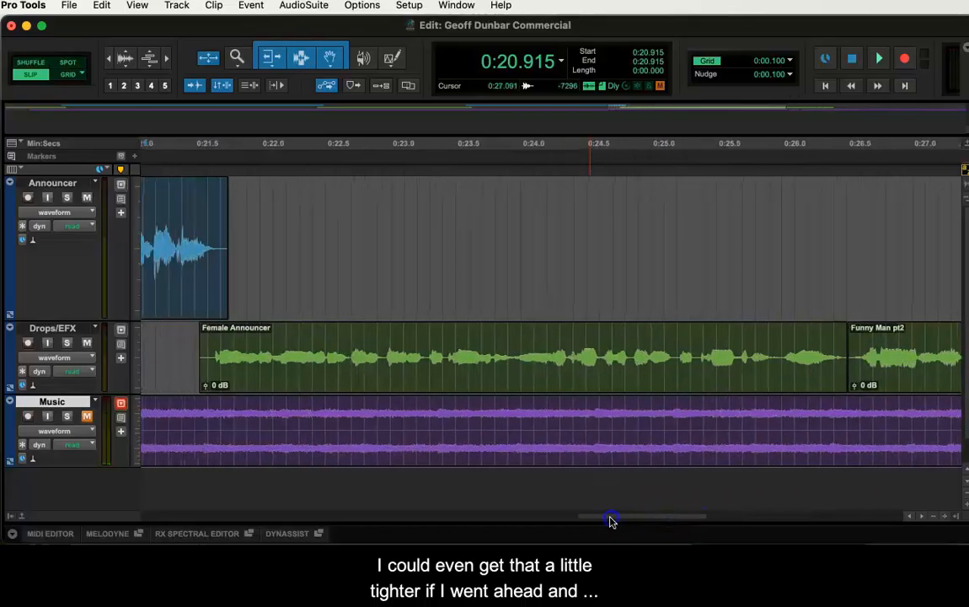
left_click(160, 345)
key("space")
key("space")
left_click_drag(214, 371, 217, 368)
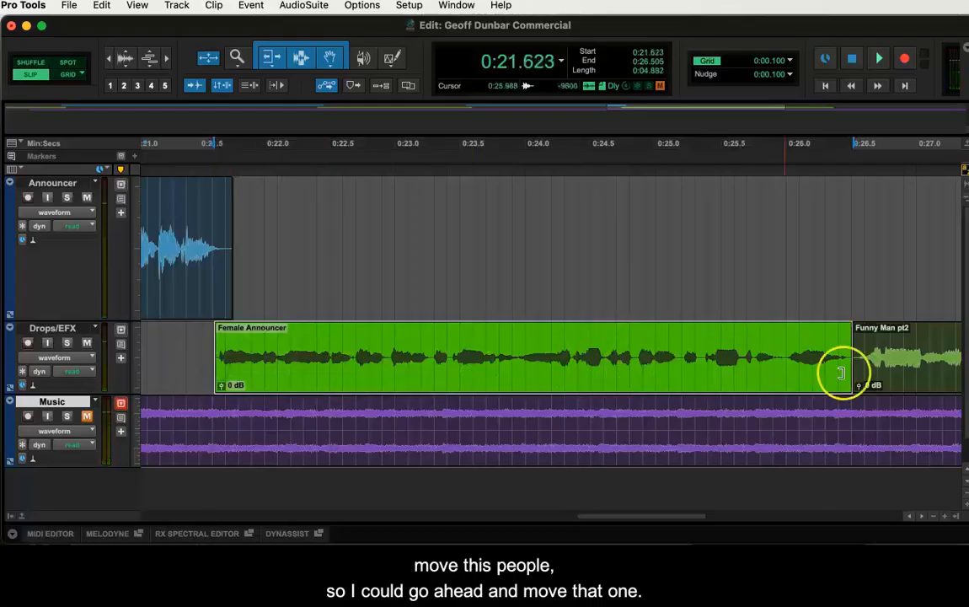
- Shift Female Announcer and Funny Man pt2 together to start at about 0:21.582 and play the ending from 0:21.263
left_click(929, 385, "shift")
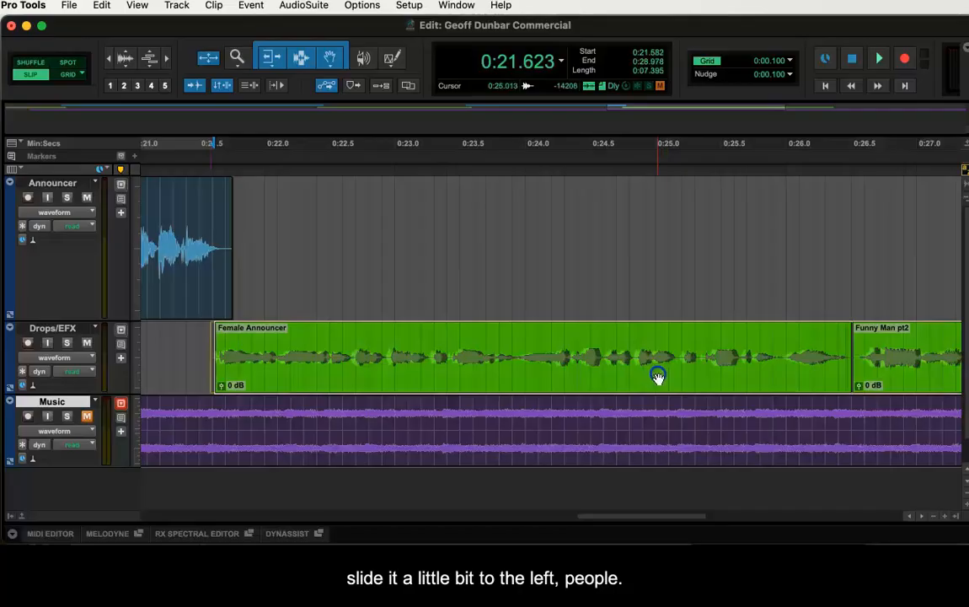
left_click_drag(661, 375, 657, 375)
left_click(167, 339)
key("space")
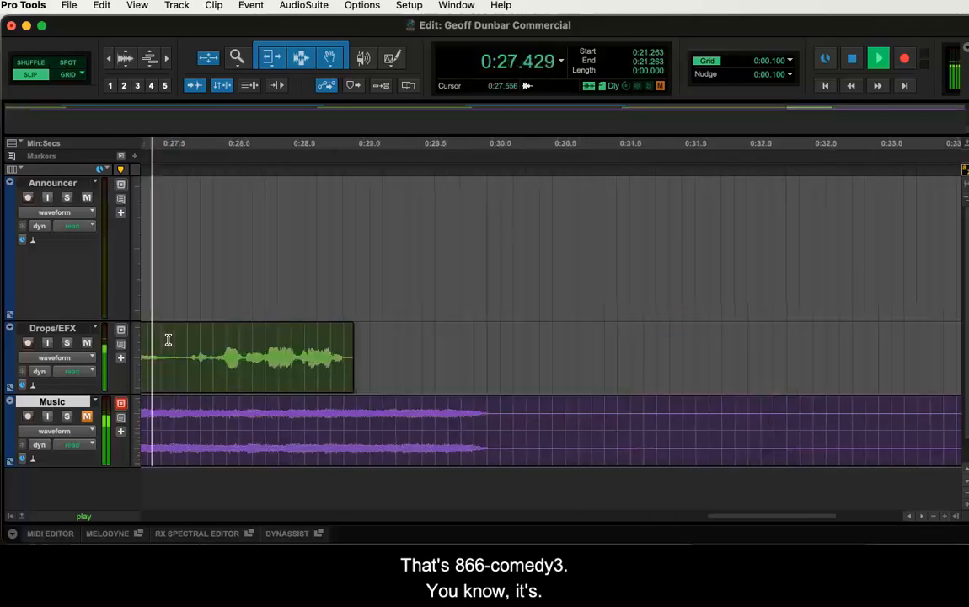
key("space")
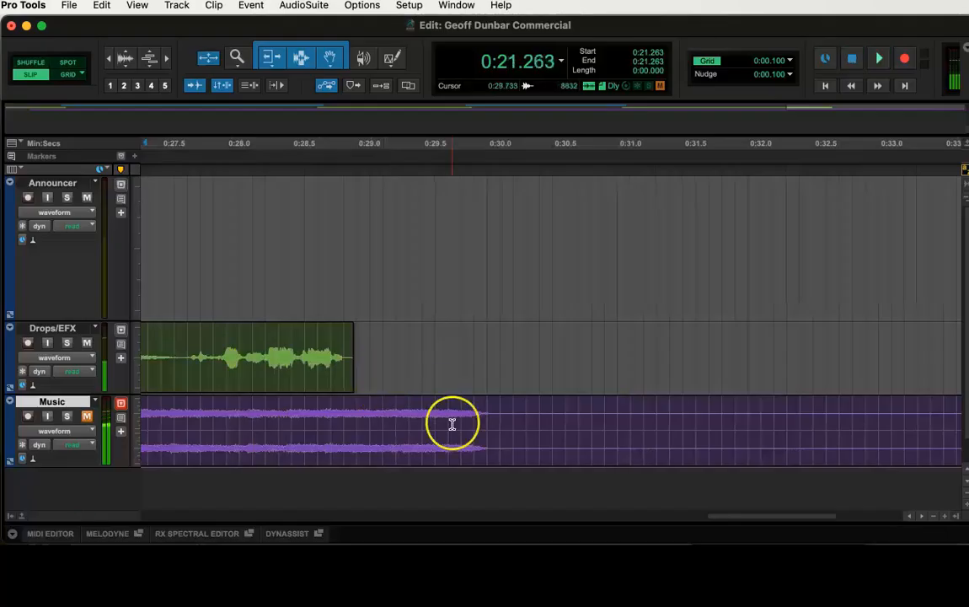
- Check the script for the second phone ring and highlight "underscore with phone ring" in the male announcer's line
left_click_drag(767, 516, 613, 517)
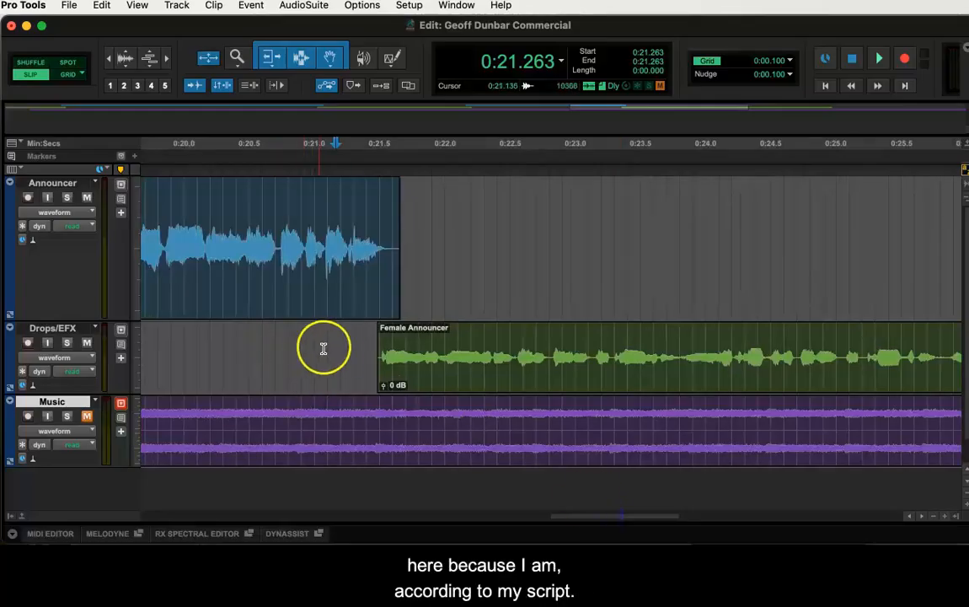
left_click_drag(842, 563, 783, 43)
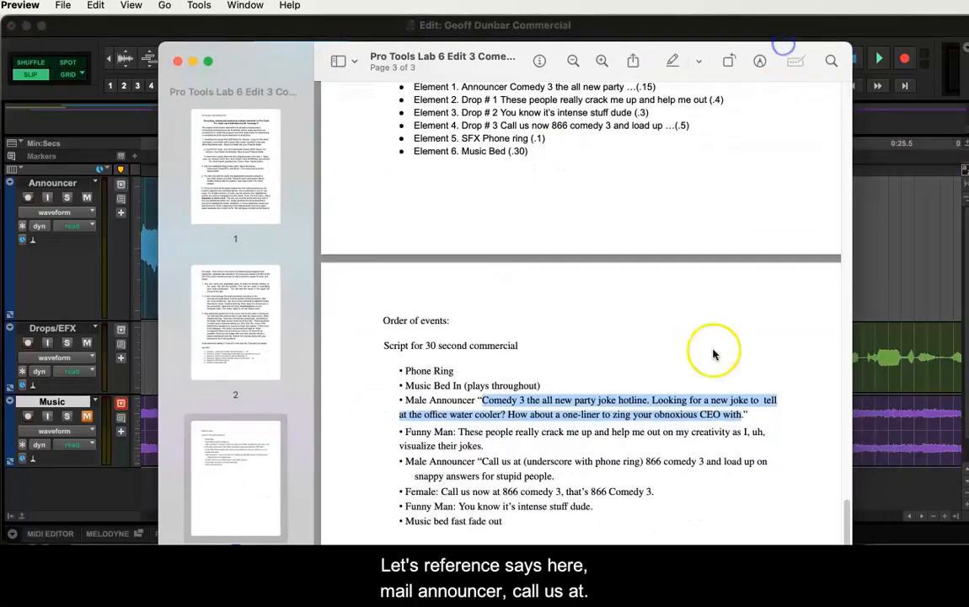
left_click(475, 468)
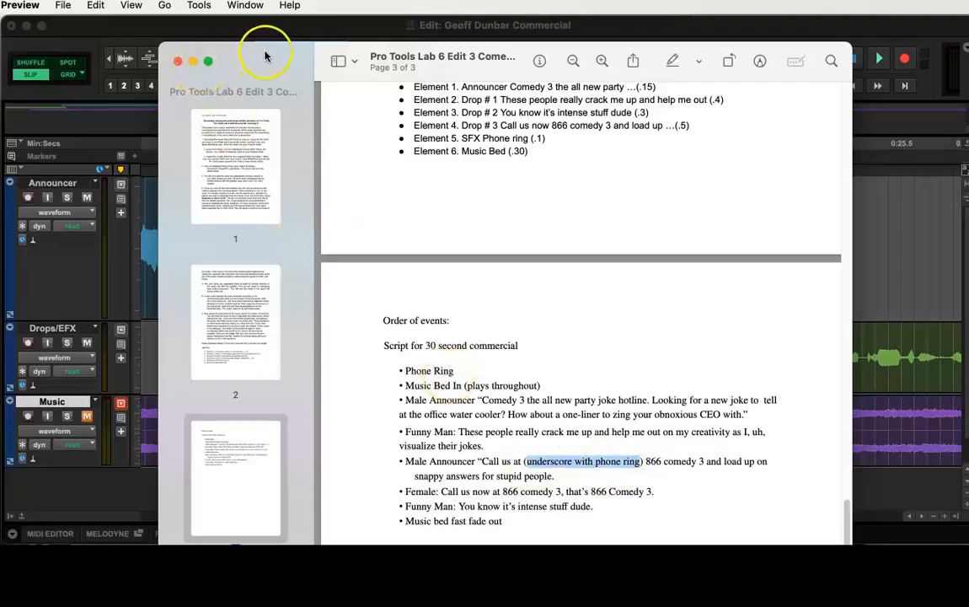
left_click(193, 60)
- Look at the Telephone clip at the session start and play the opening of Announcer pt2 from 0:16.039
left_click(243, 350)
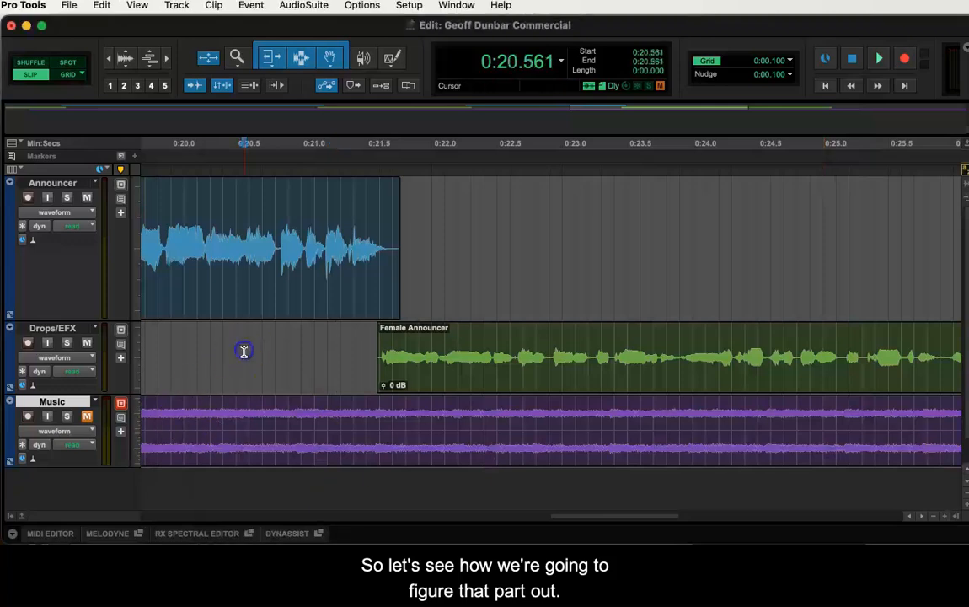
key("Return")
left_click(529, 244)
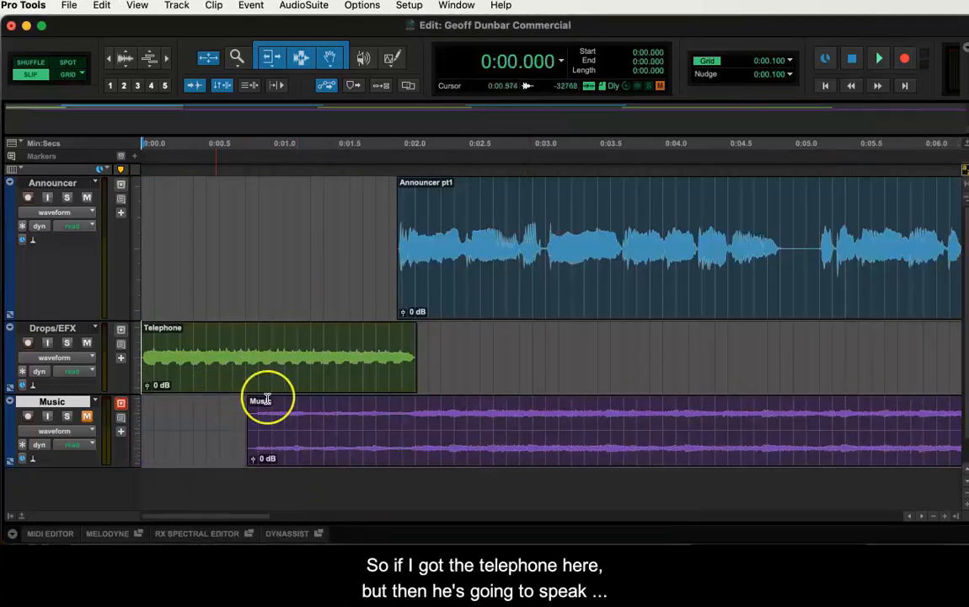
left_click_drag(245, 518, 510, 518)
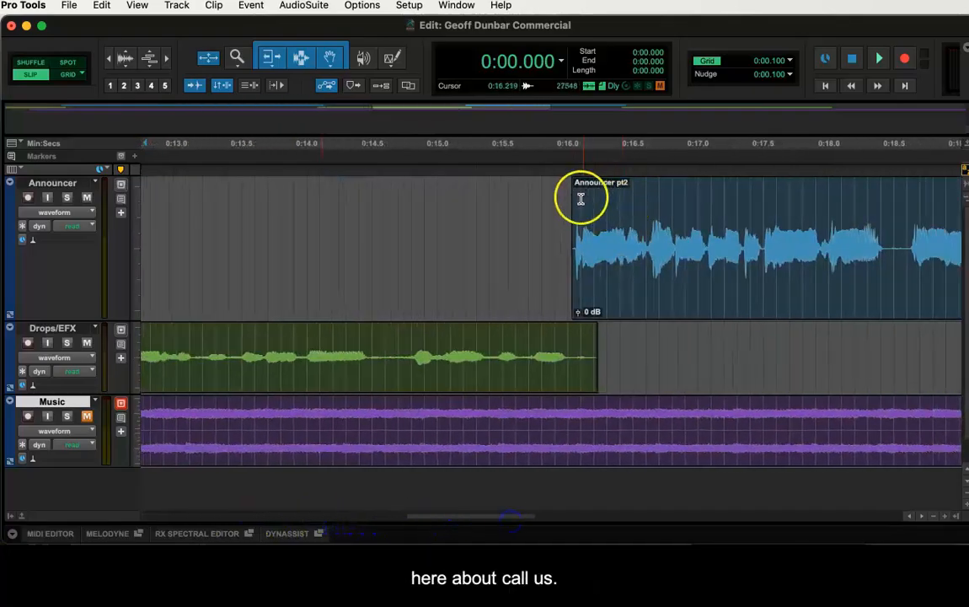
key("space")
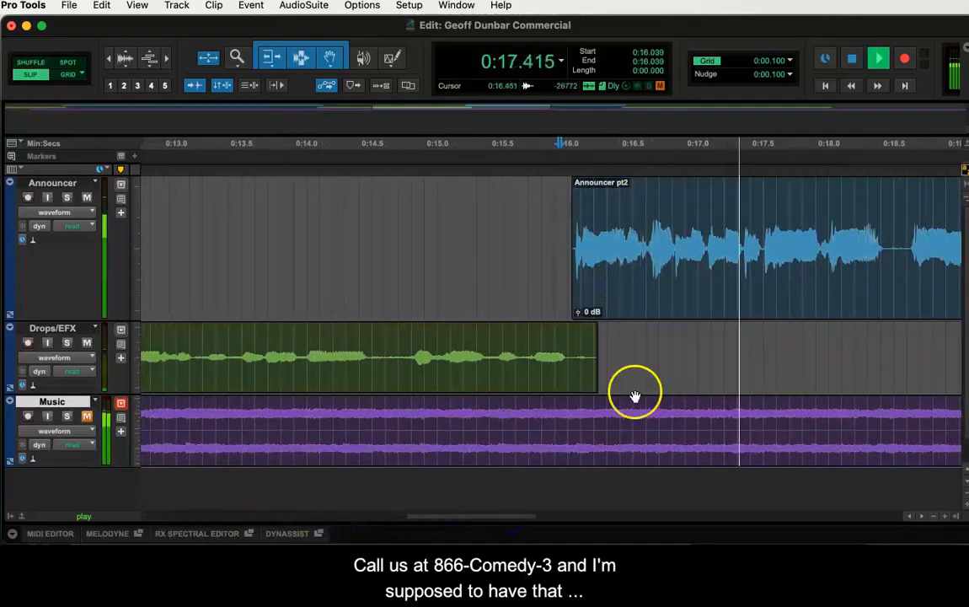
key("space")
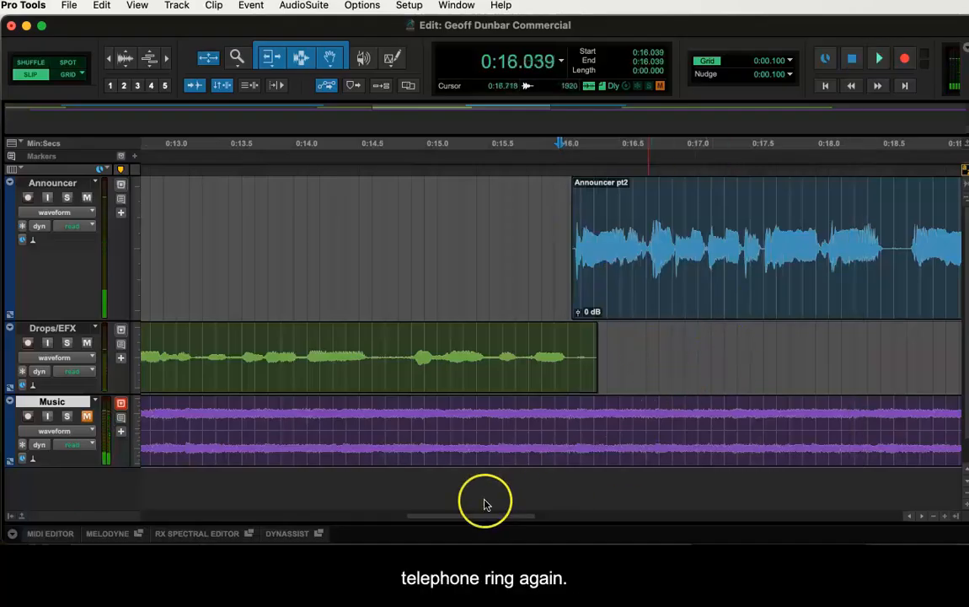
- Copy the opening Telephone clip and paste it onto the Drops/EFX track at 0:16.544 under Announcer pt2
left_click_drag(487, 519, 189, 527)
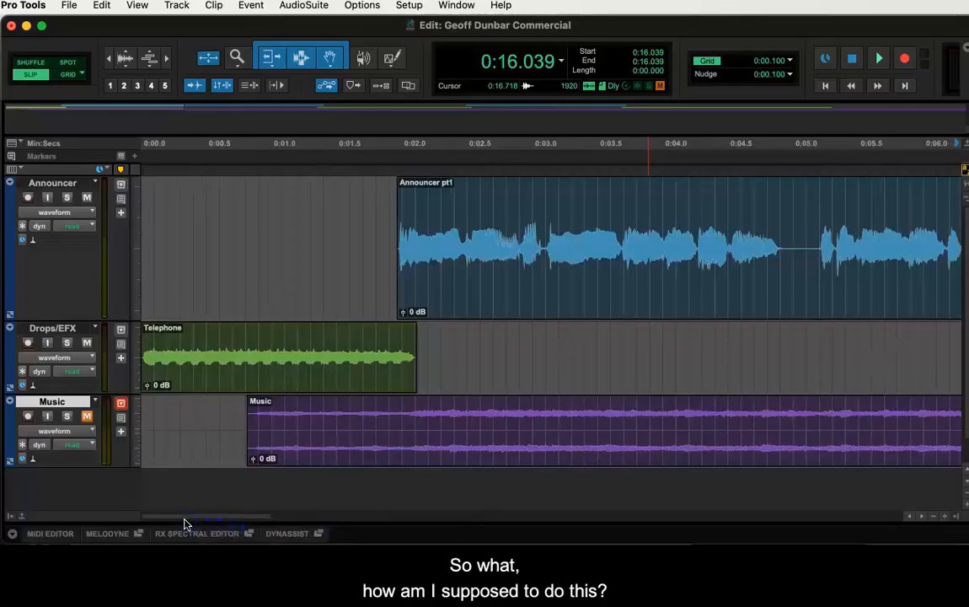
left_click(235, 372)
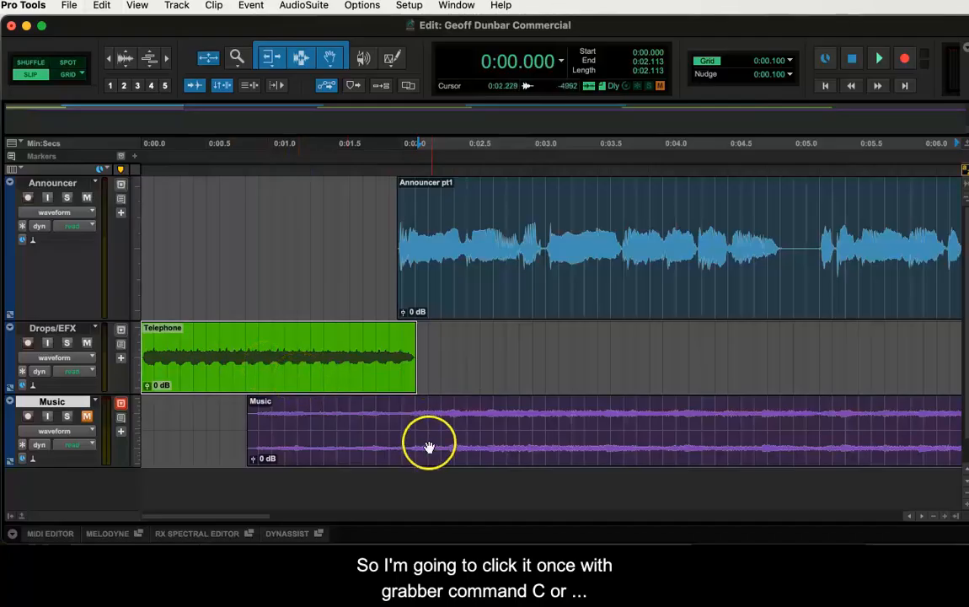
left_click_drag(242, 514, 541, 532)
left_click(451, 340)
left_click(415, 343)
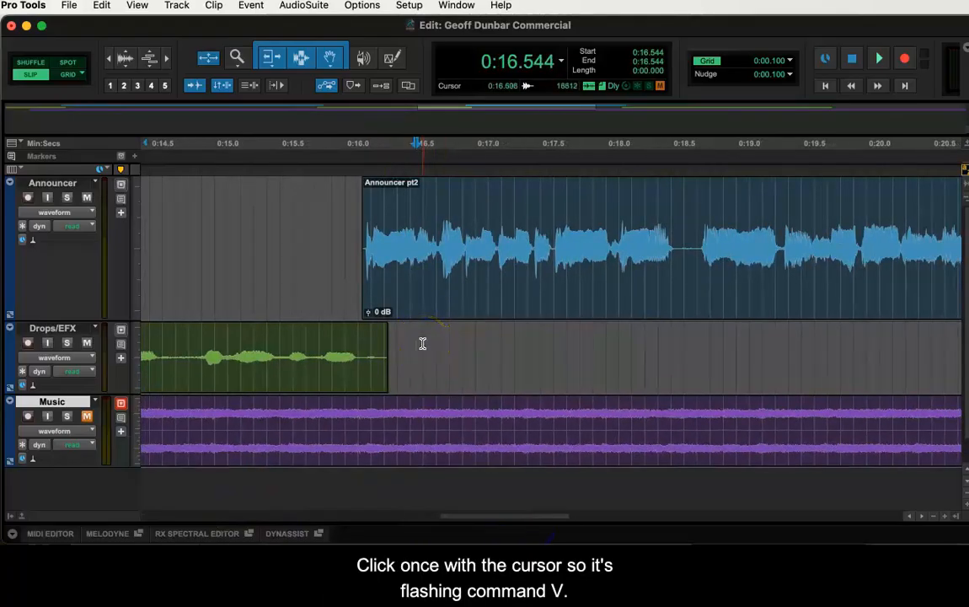
key("super+v")
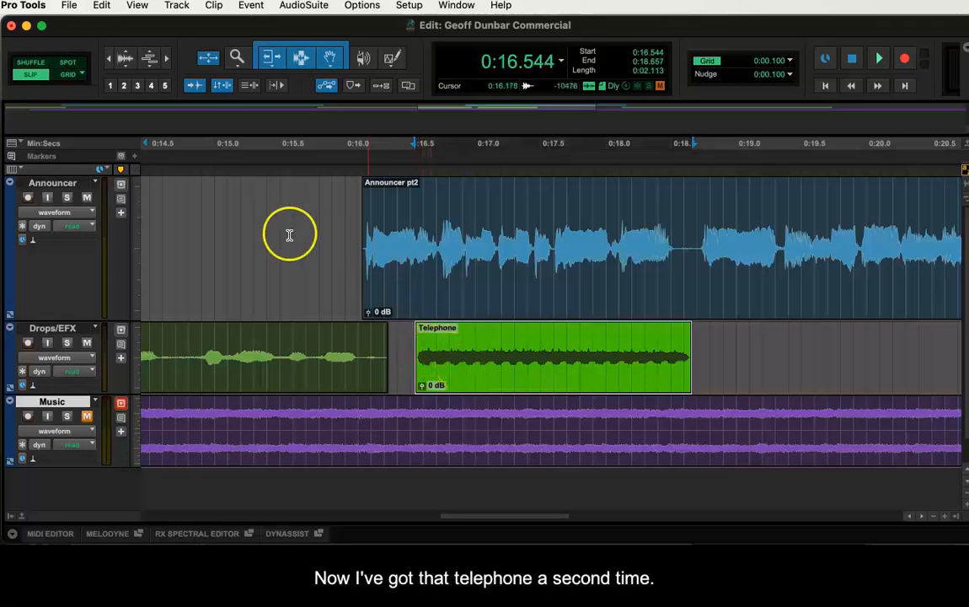
- Play the session from 0:15.365 through the second telephone ring towards the ending and return to the session start
left_click(262, 231)
key("space")
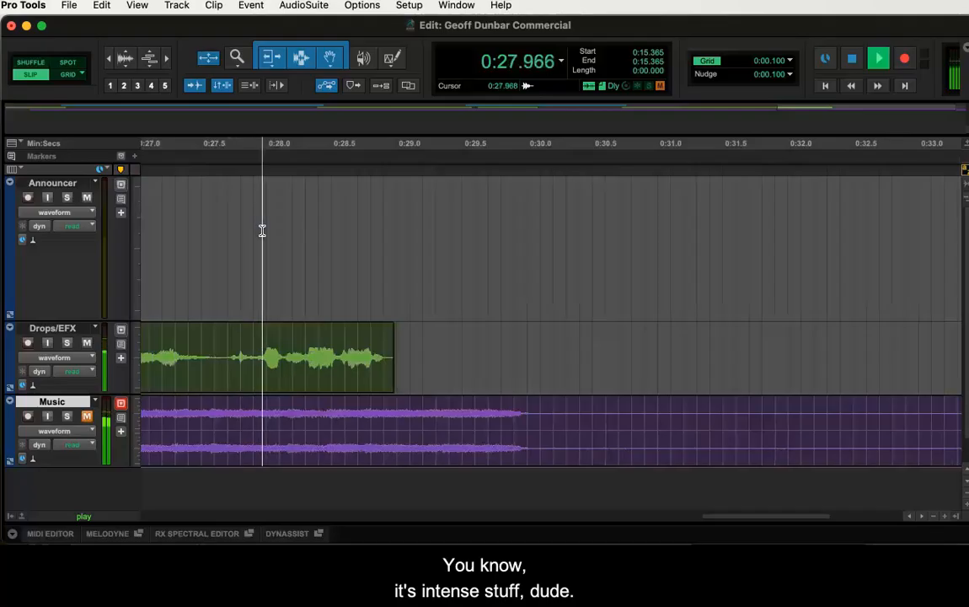
key("space")
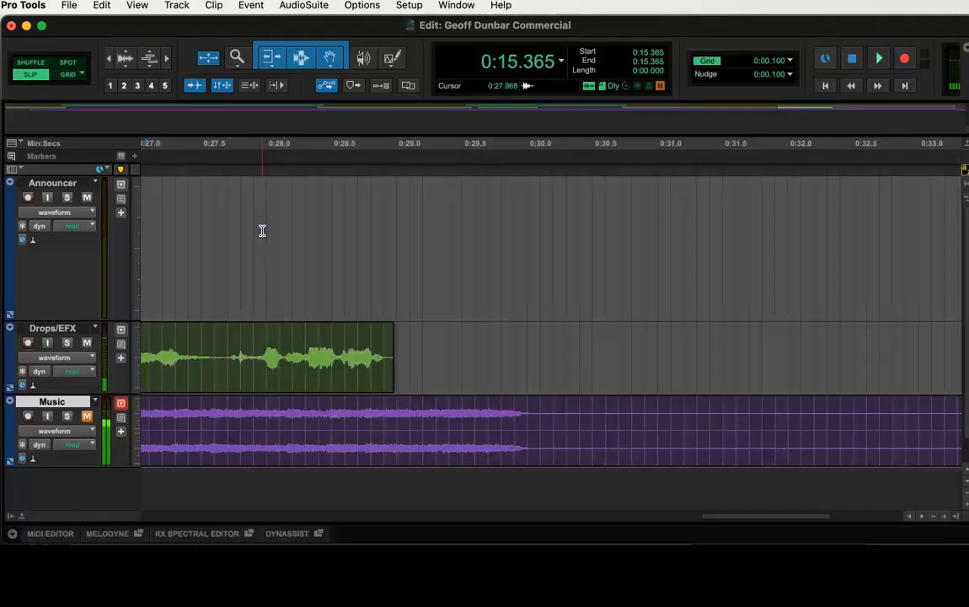
key("Return")
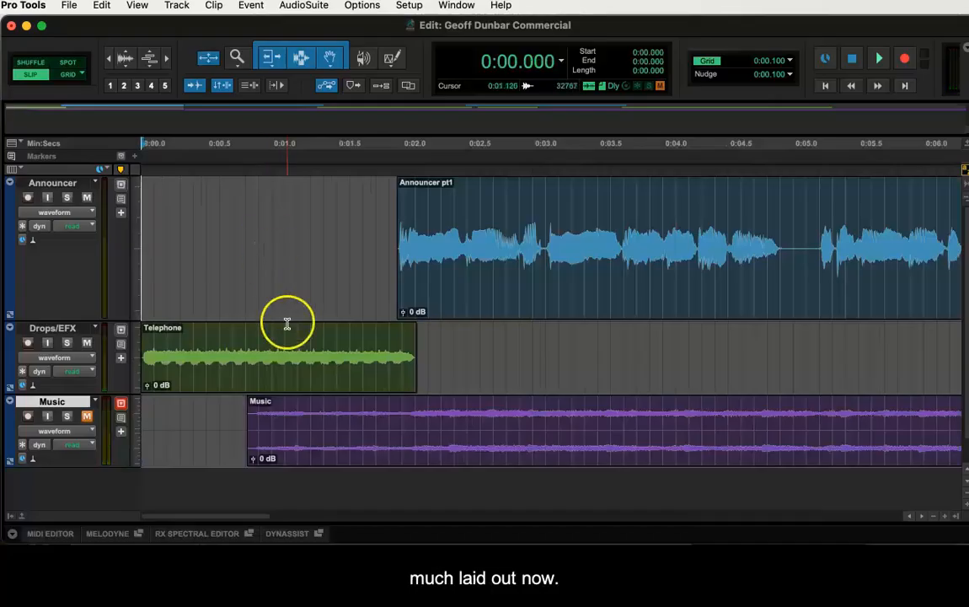
- Play the end of Announcer pt1 from 0:09.508 into Funny Man pt1 and compare the waveform levels of both clips
left_click_drag(261, 518, 447, 526)
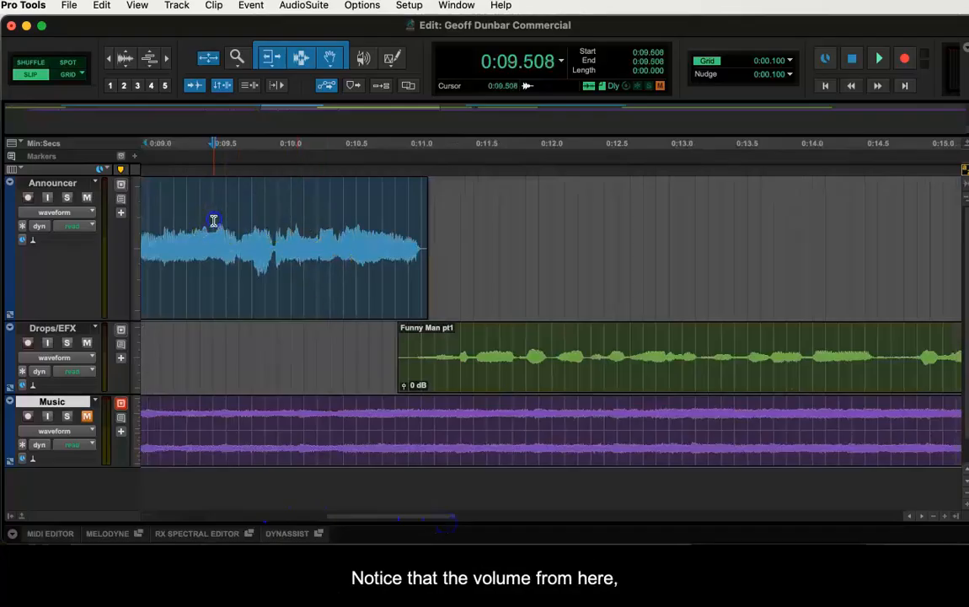
key("space")
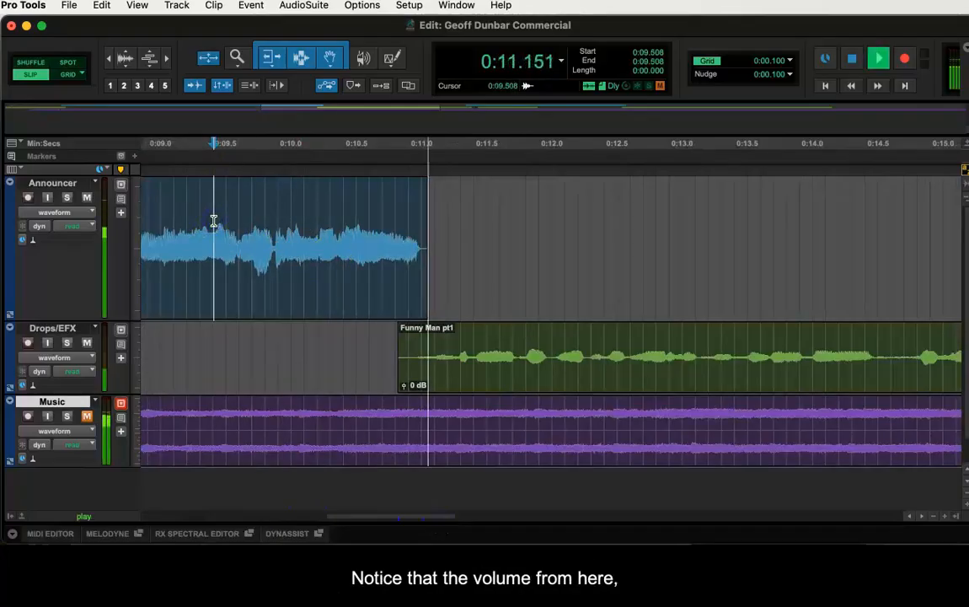
key("space")
left_click(509, 381)
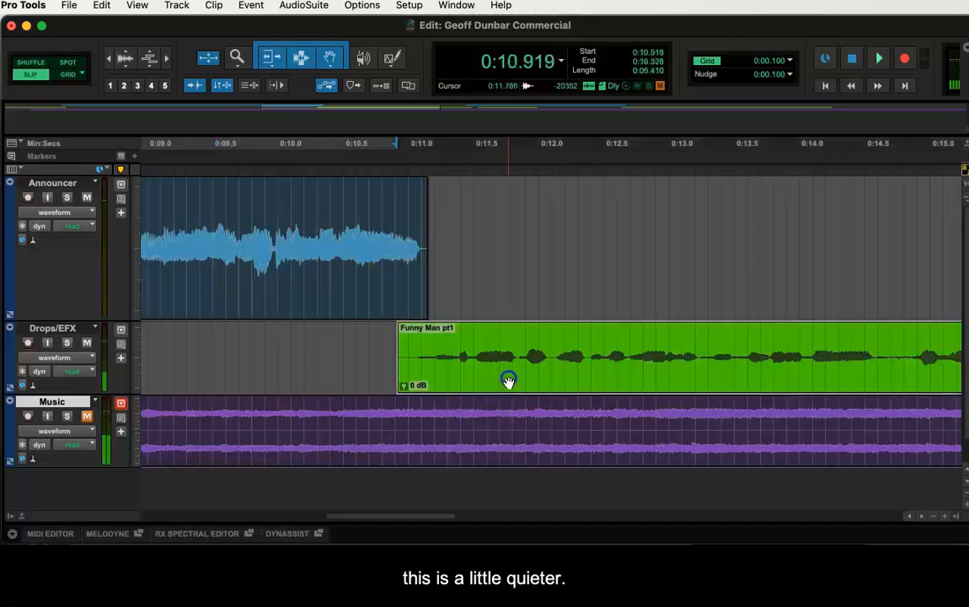
left_click(543, 373)
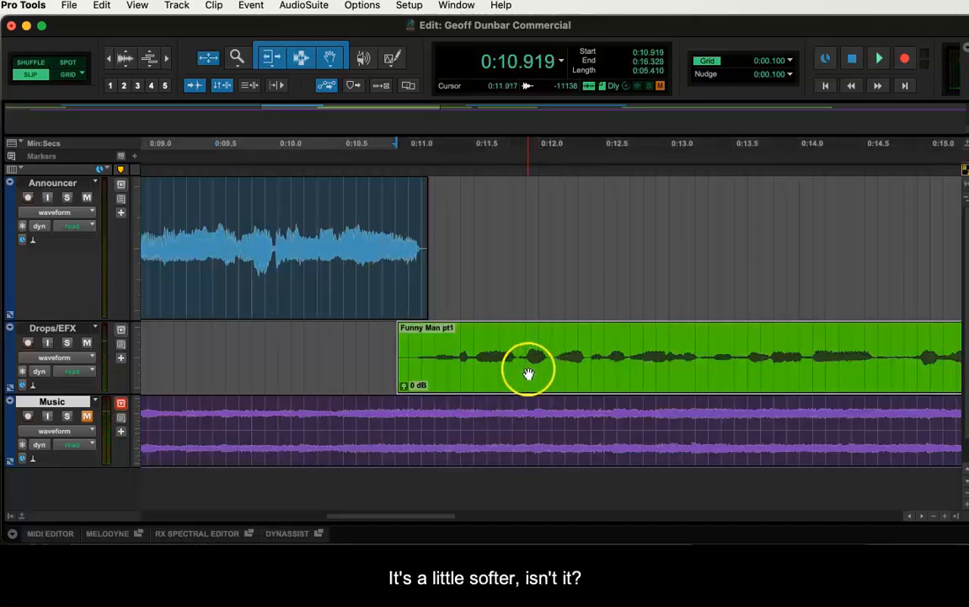
left_click_drag(227, 238, 377, 238)
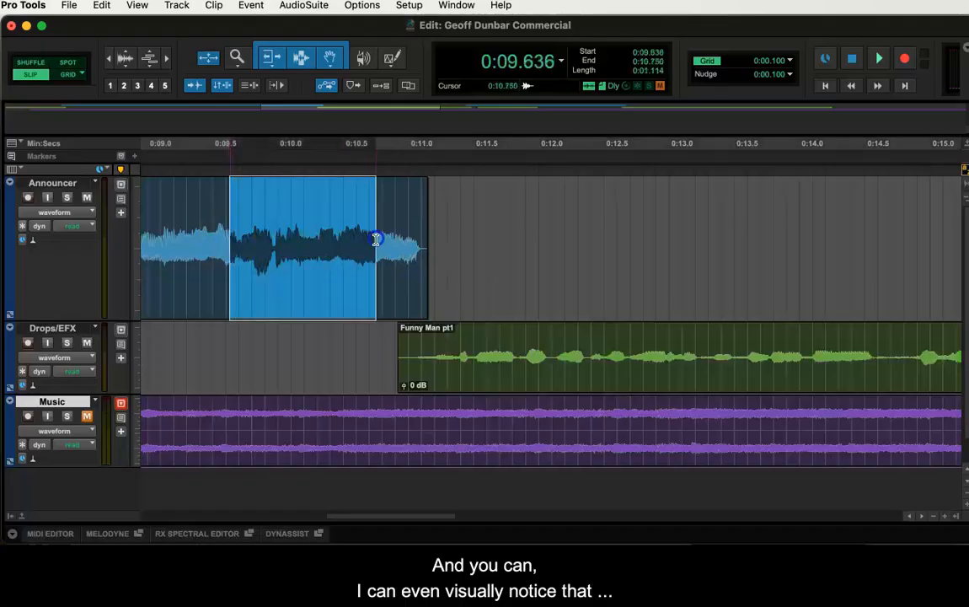
left_click(477, 344)
- Increase the height of the Drops/EFX track and play the start of Funny Man pt1 from 0:10.808
left_click_drag(91, 399, 93, 422)
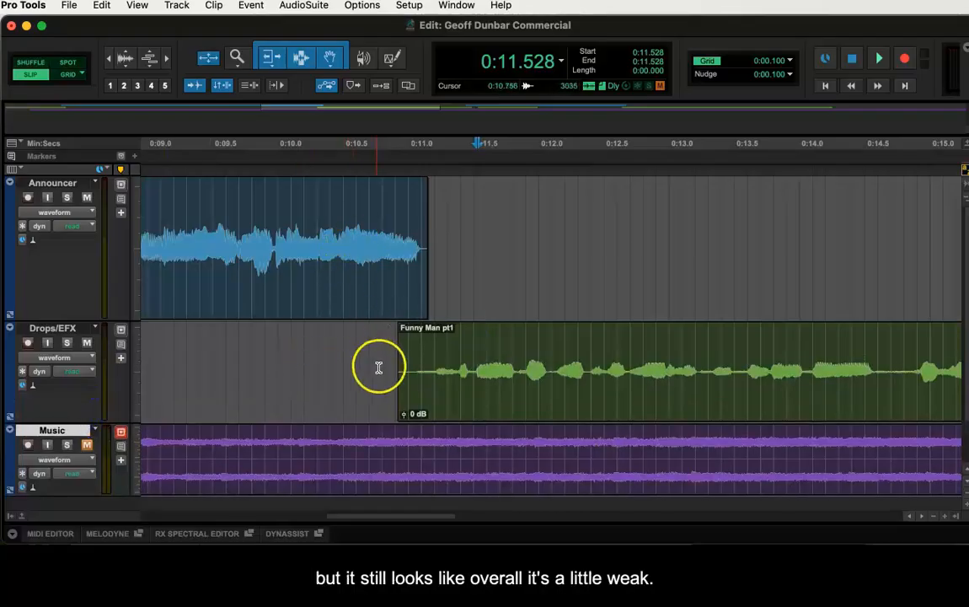
key("space")
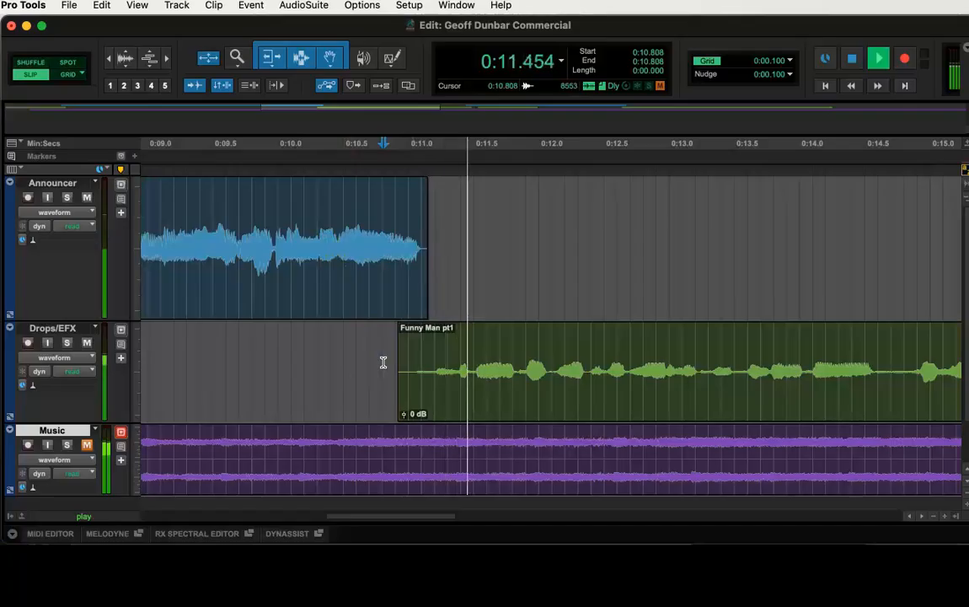
key("space")
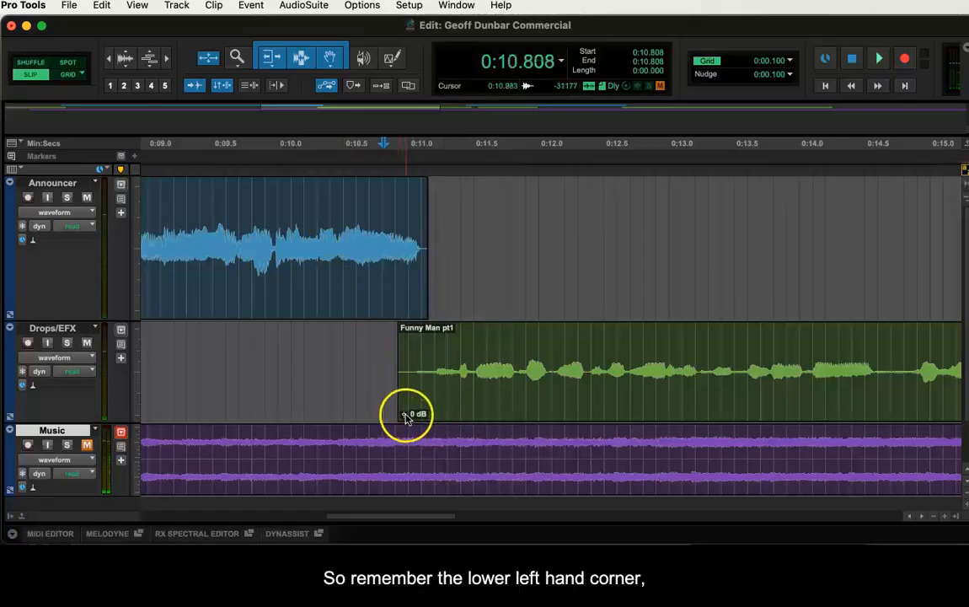
- Raise the clip gain of Funny Man pt1 to +3.5 dB and play the transition from 0:09.804
left_click(405, 415)
left_click_drag(406, 414, 407, 414)
left_click(332, 333)
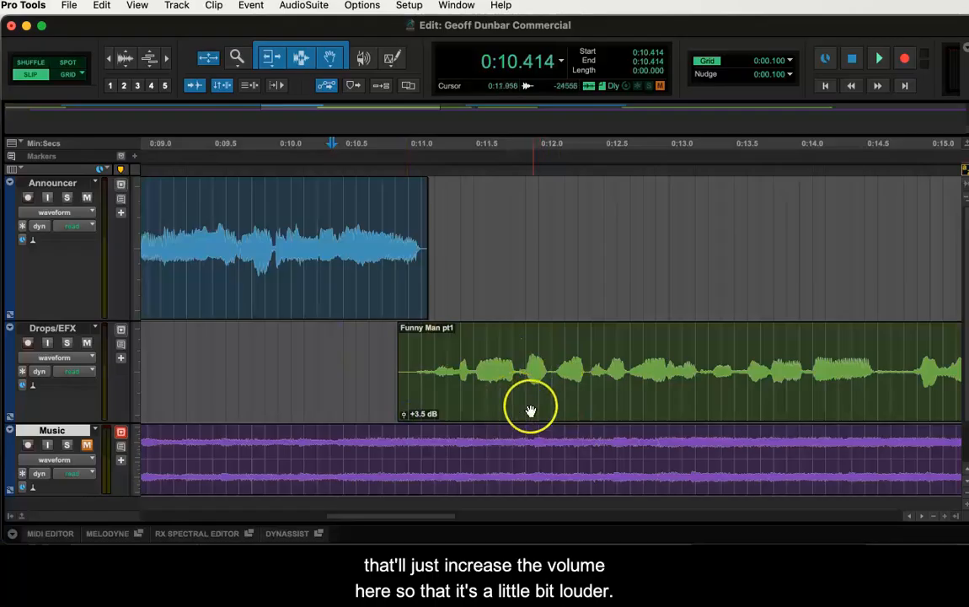
key("space")
left_click(255, 223)
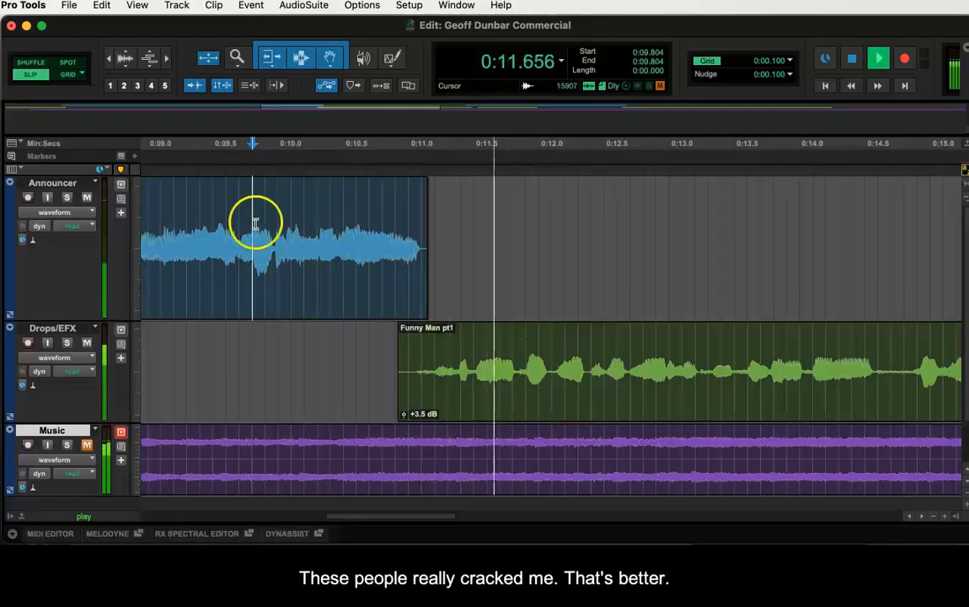
- Lower the clip gain of the second Telephone clip to -4.6 dB and play it from 0:16.074
left_click_drag(386, 517, 485, 523)
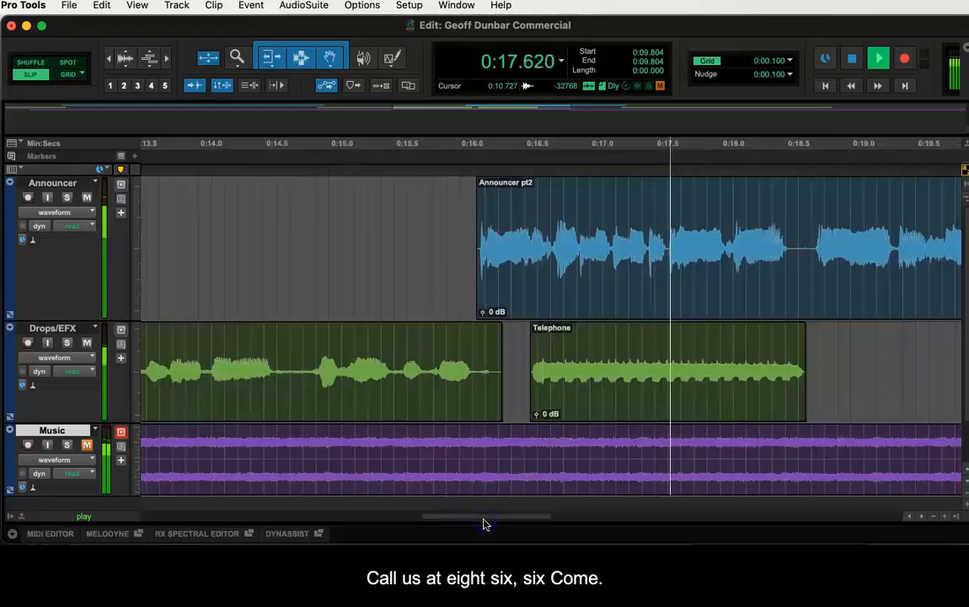
left_click(610, 407)
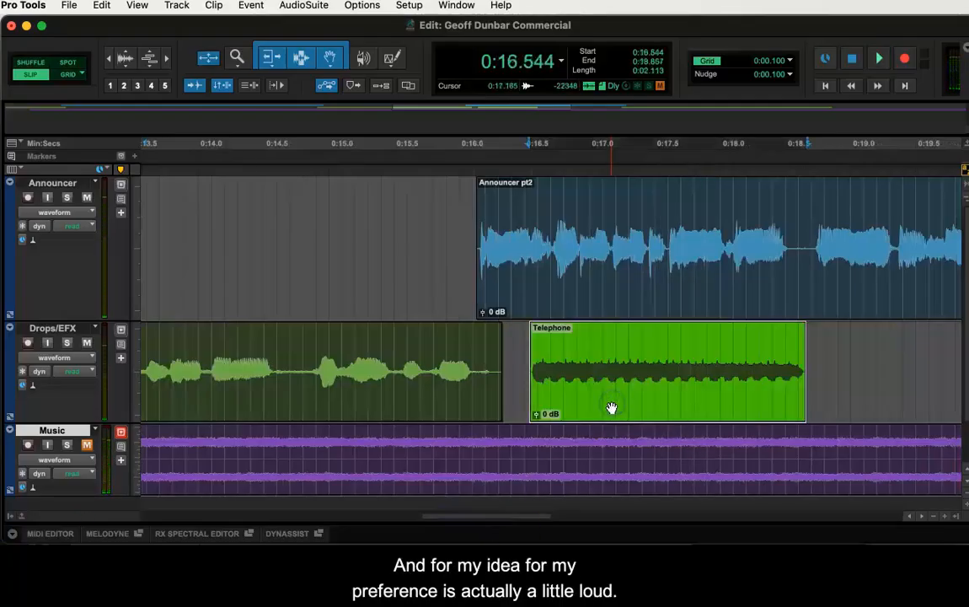
left_click_drag(535, 416, 538, 421)
left_click(468, 237)
key("space")
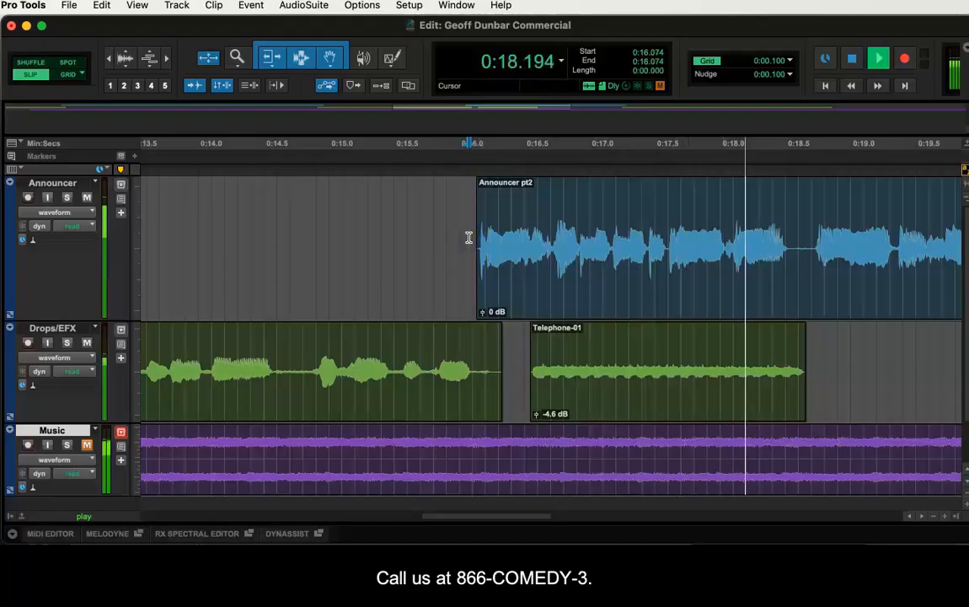
key("space")
- Trim the end of the second Telephone clip to about 0:17.5 and play from 0:15.702 into Female Announcer
left_click_drag(797, 392, 652, 391)
left_click(420, 221)
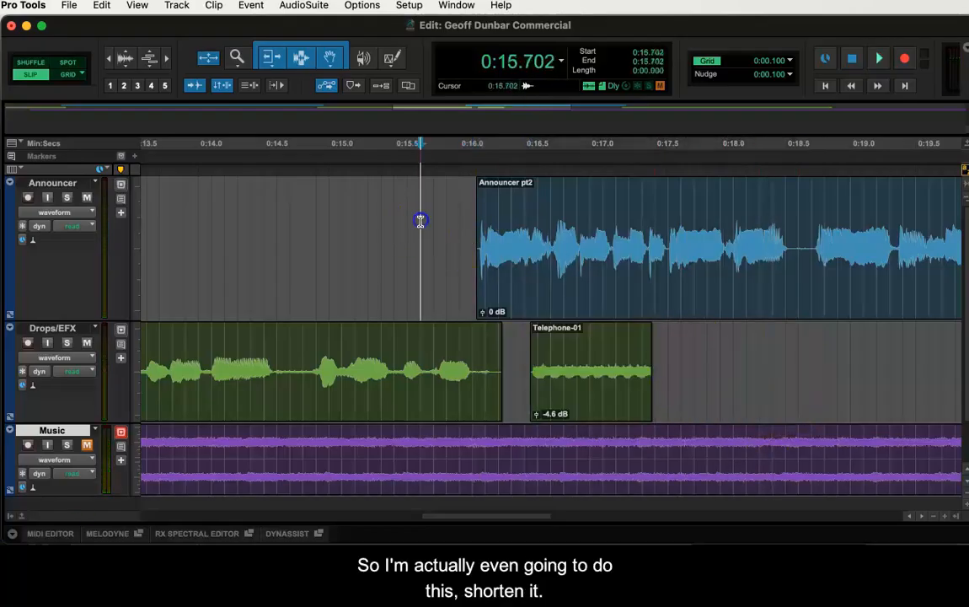
key("space")
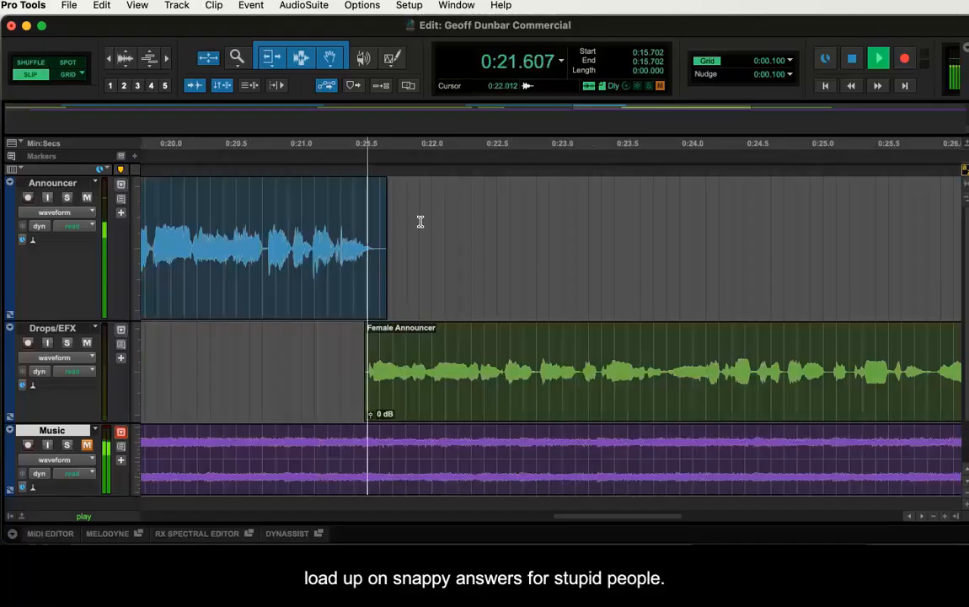
key("space")
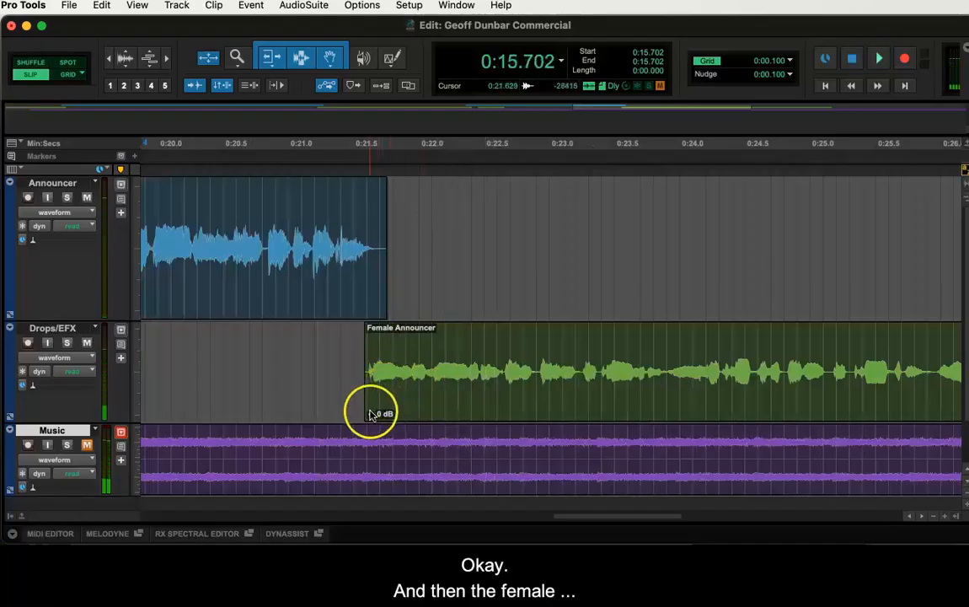
- Raise the clip gain of Female Announcer to +3.5 dB and play from 0:21.455 into Funny Man pt2
left_click_drag(371, 414, 372, 409)
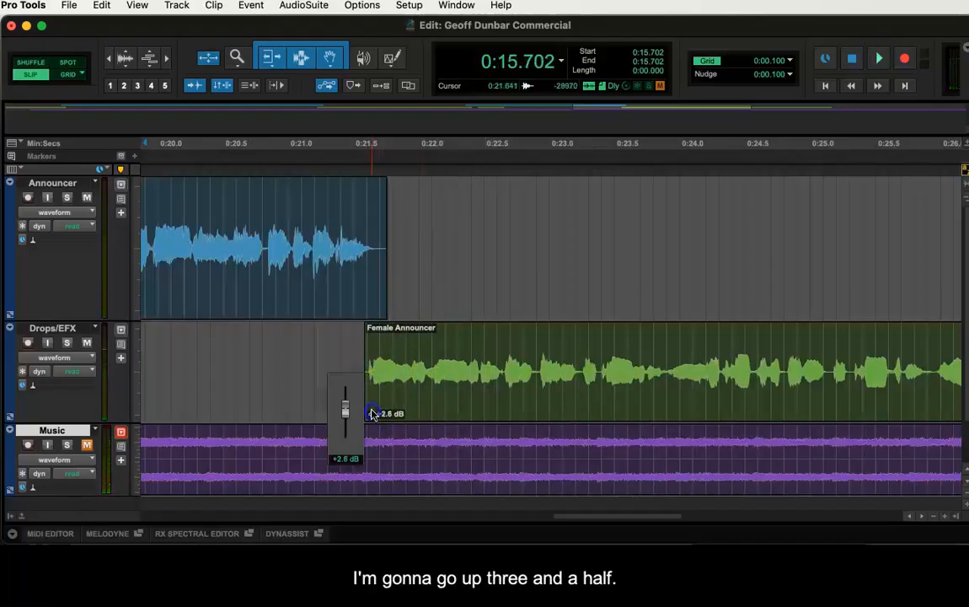
left_click(347, 365)
key("space")
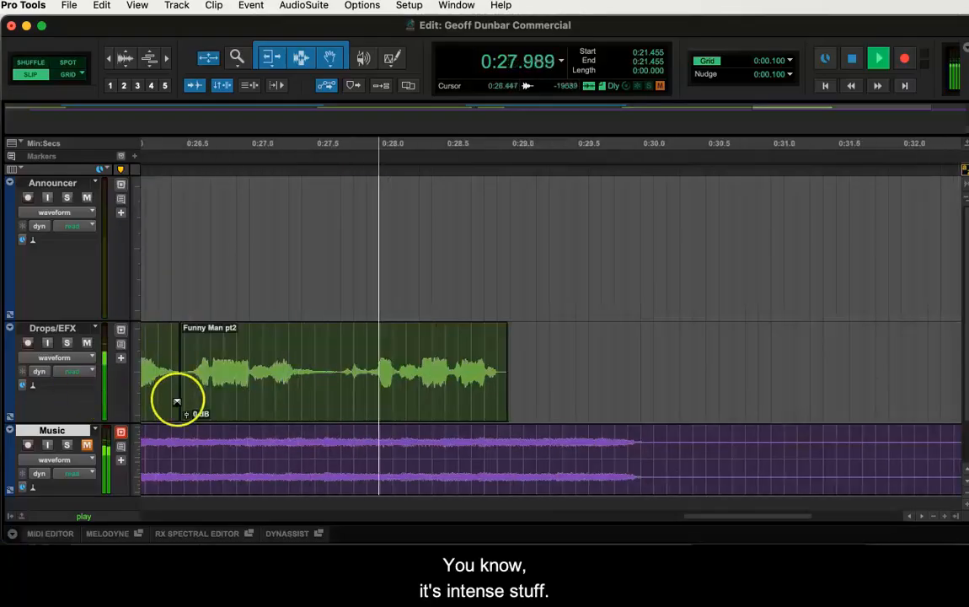
key("space")
- Raise the clip gain of Funny Man pt2 to +3.5 dB, play it from 0:26.354 and return to the session start
left_click_drag(188, 418, 188, 412)
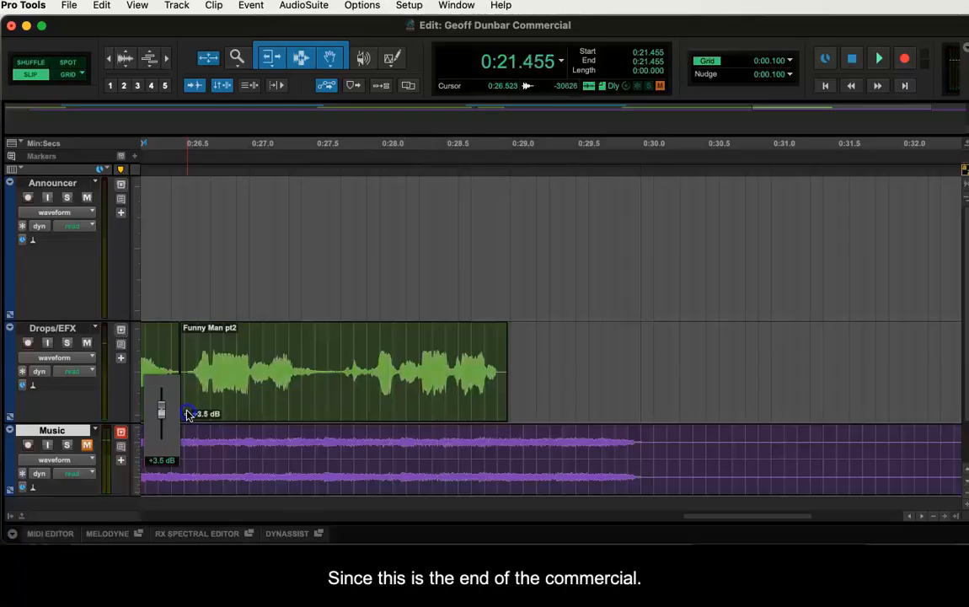
left_click(166, 348)
key("space")
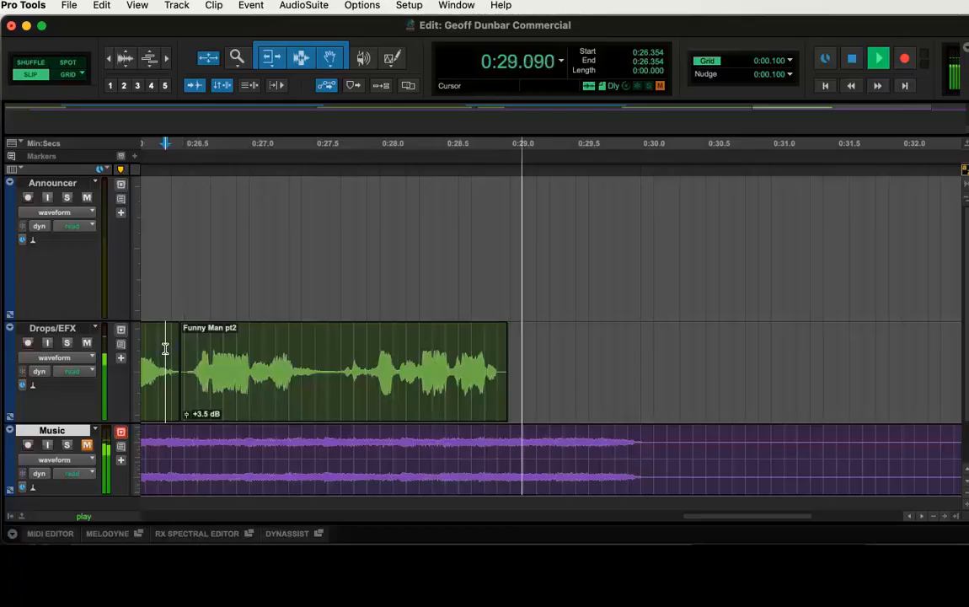
key("space")
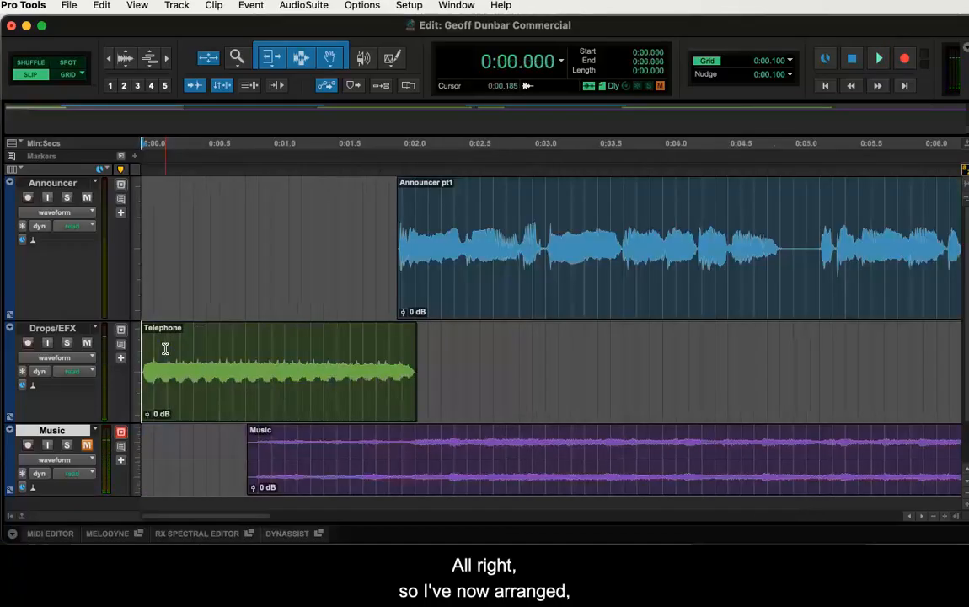
- Unmute the Music track and play the opening of the whole arrangement from the session start
key("super+bracketleft")
key("super+bracketleft")
key("super+bracketleft")
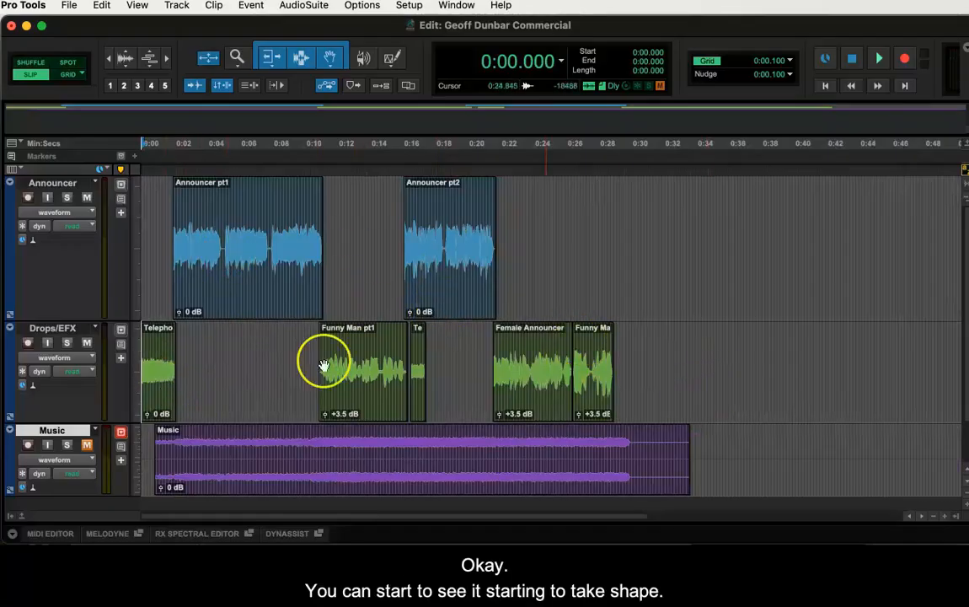
left_click(280, 349)
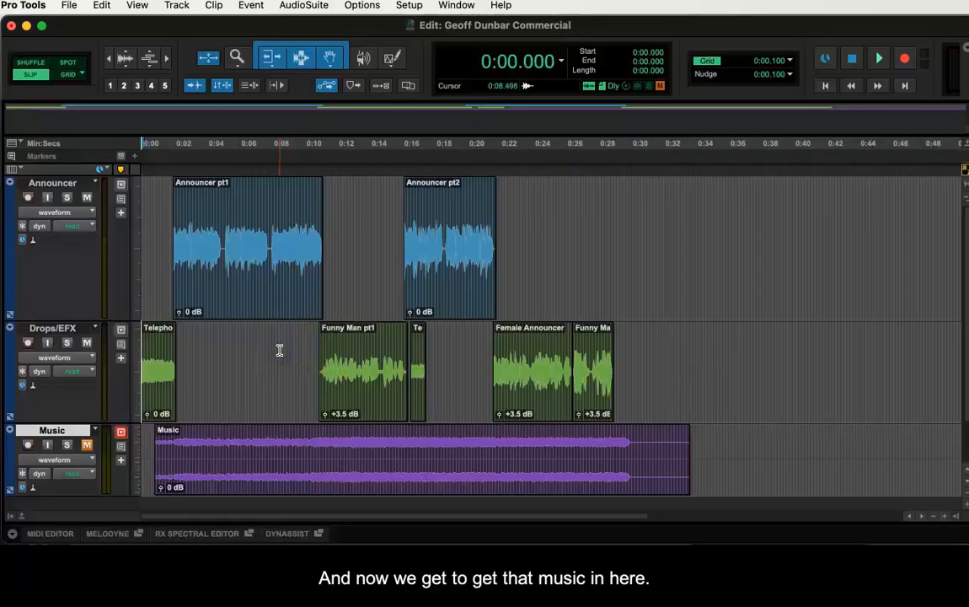
left_click(87, 445)
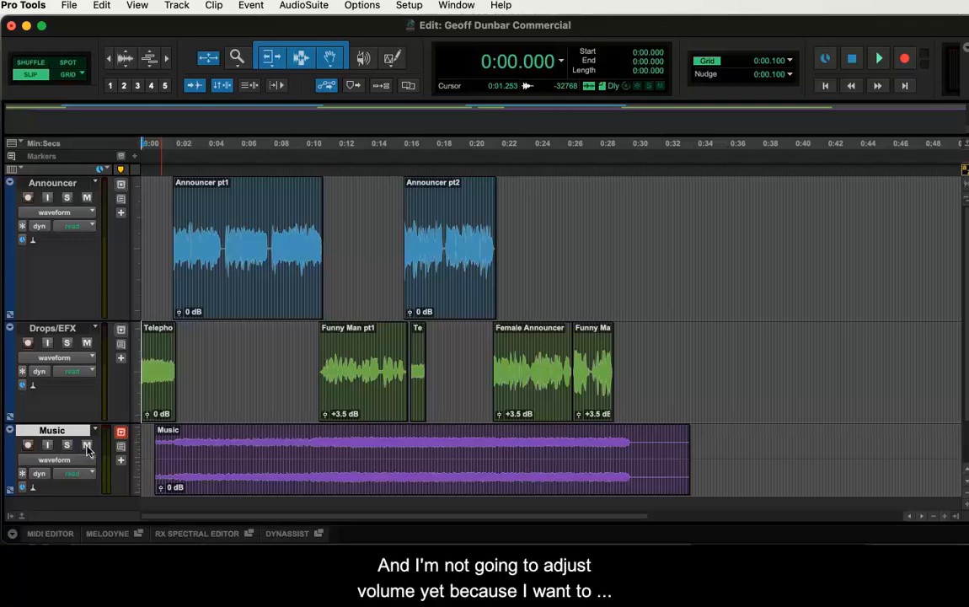
key("space")
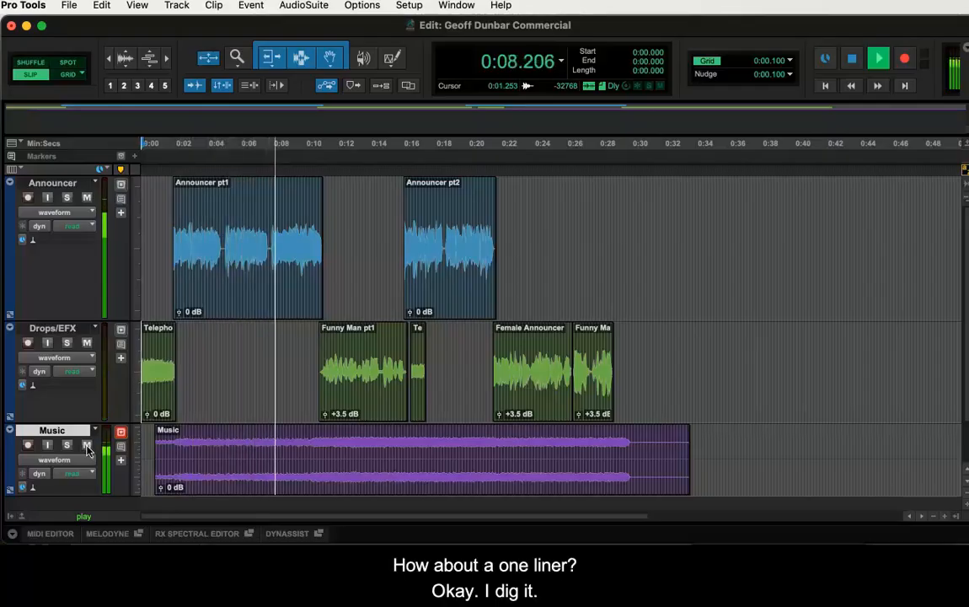
key("space")
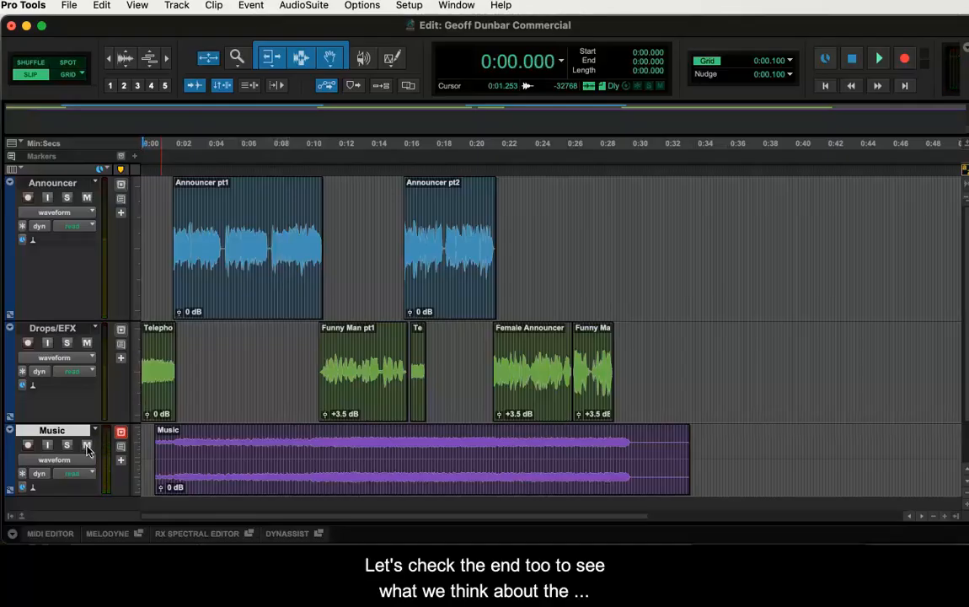
- Play the ending of the commercial with music from 0:26.517
left_click(573, 438)
key("space")
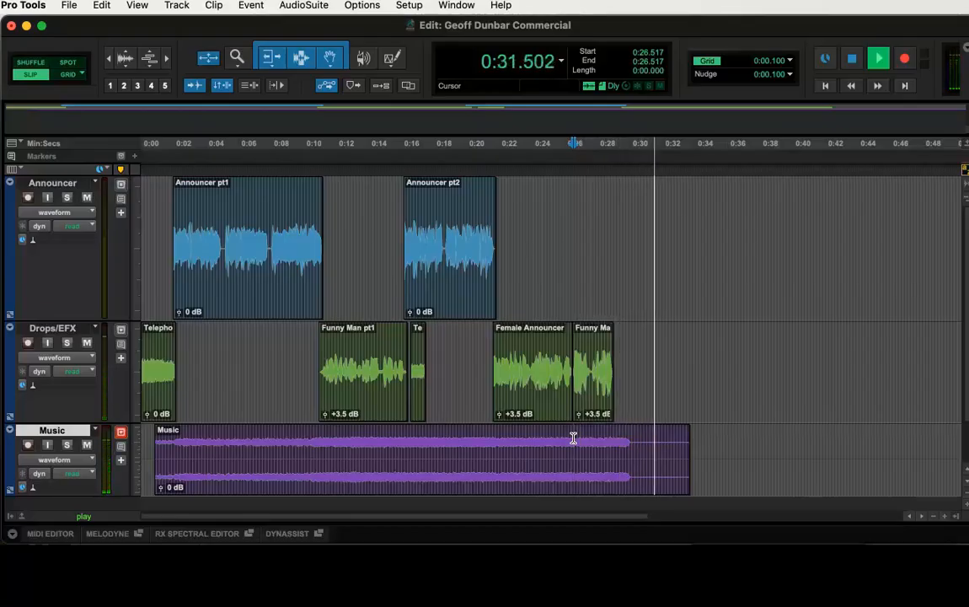
key("space")
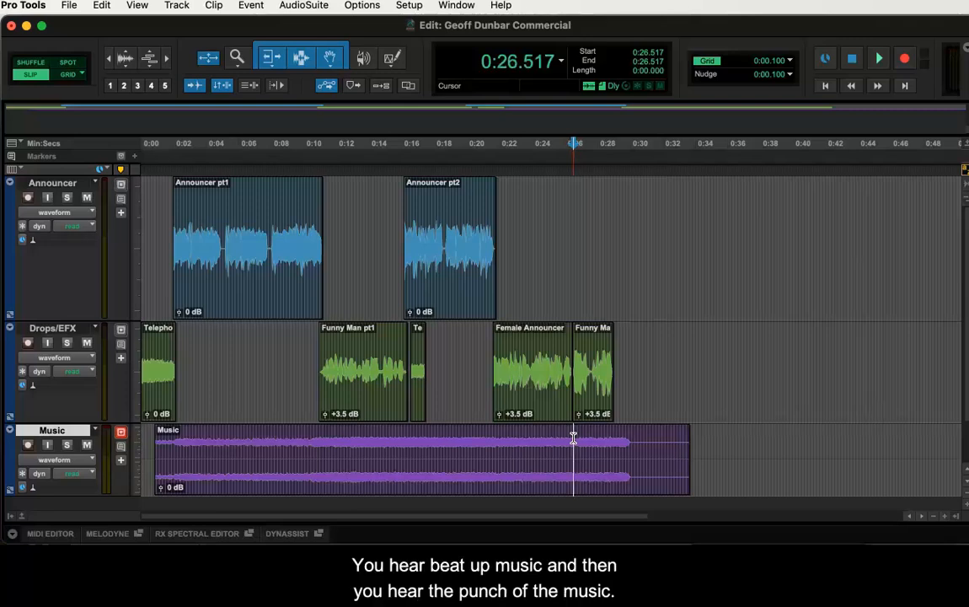
- Trim the silent tail off the end of the Music clip so that it ends at 0:30.371
left_click_drag(684, 468, 635, 476)
left_click(676, 437)
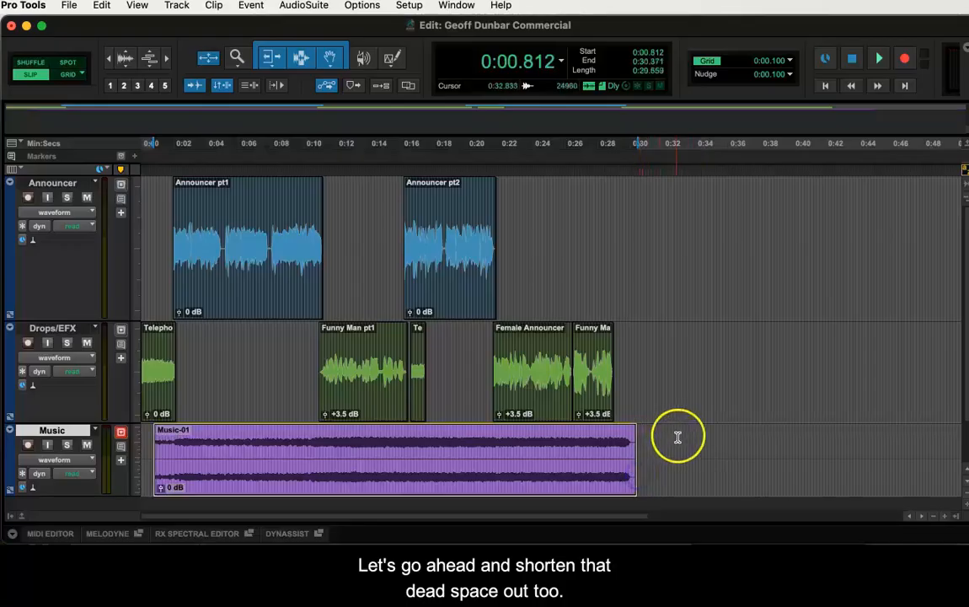
key("Return")
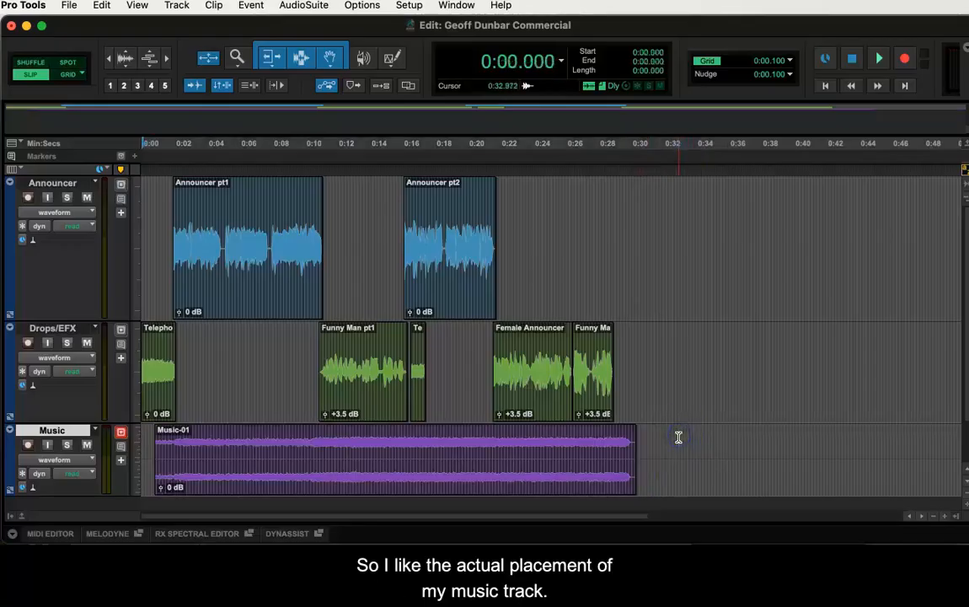
left_click(428, 477)
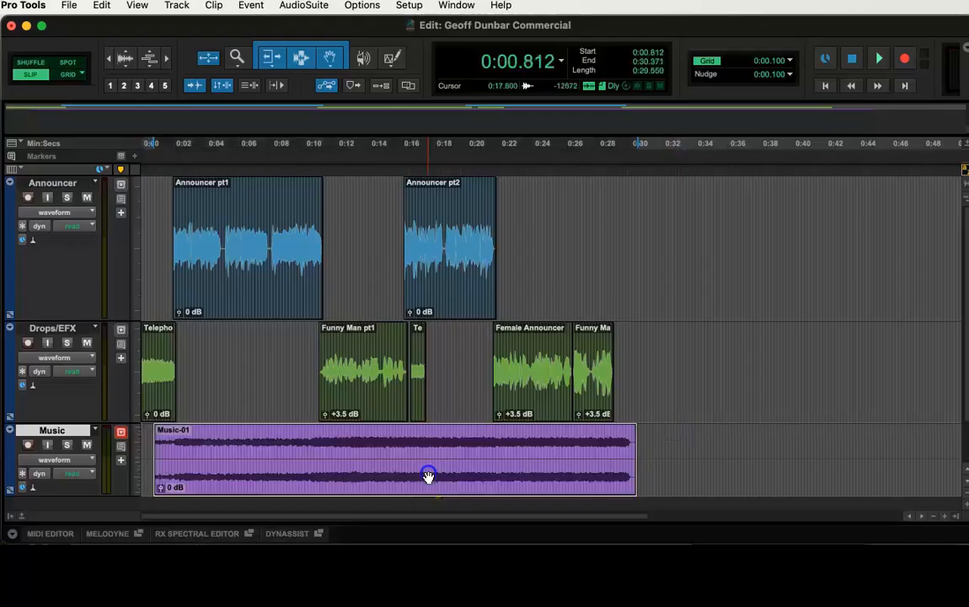
- Play the opening from the session start to judge the music level against the announcer's first words
left_click(163, 238)
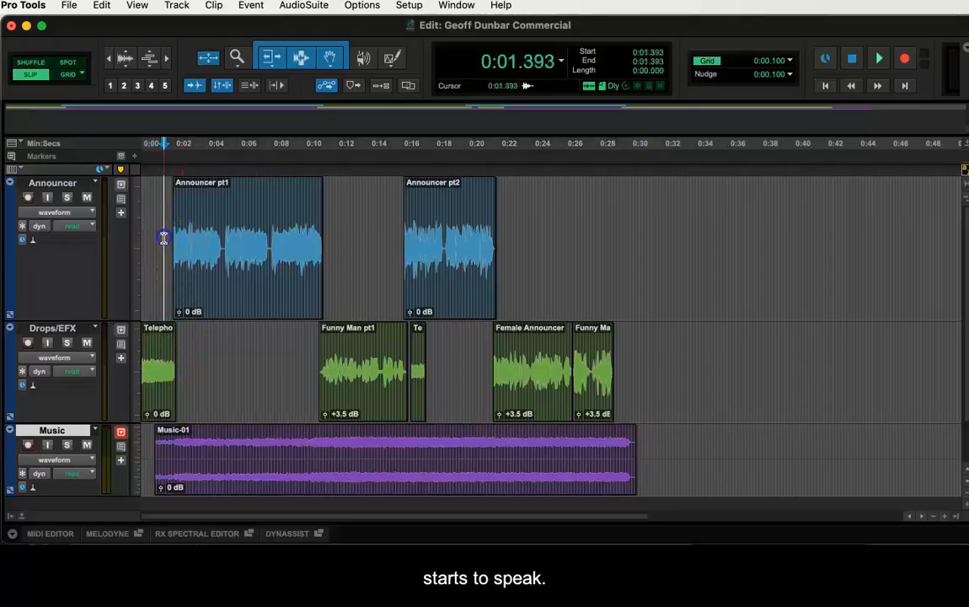
key("Return")
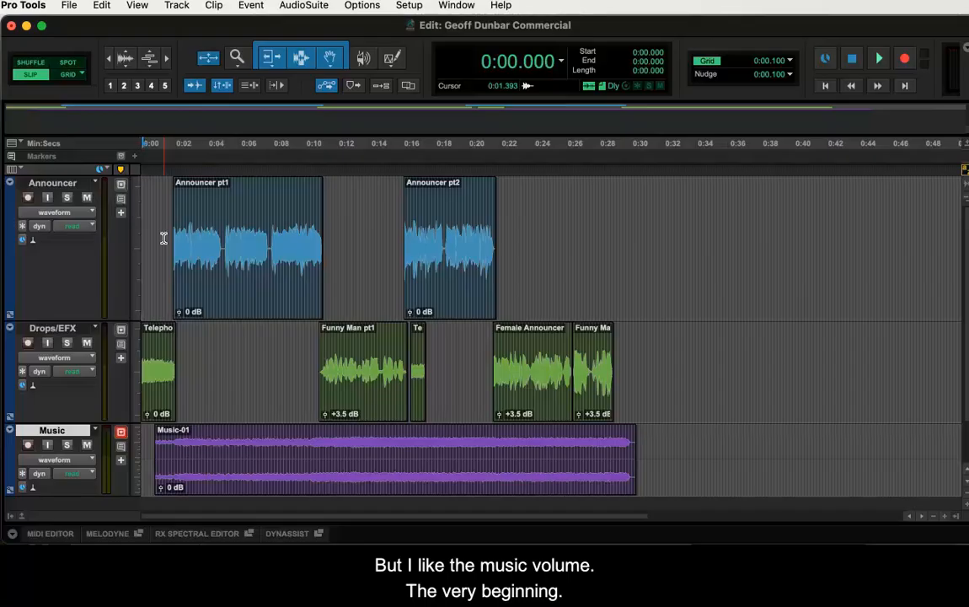
key("space")
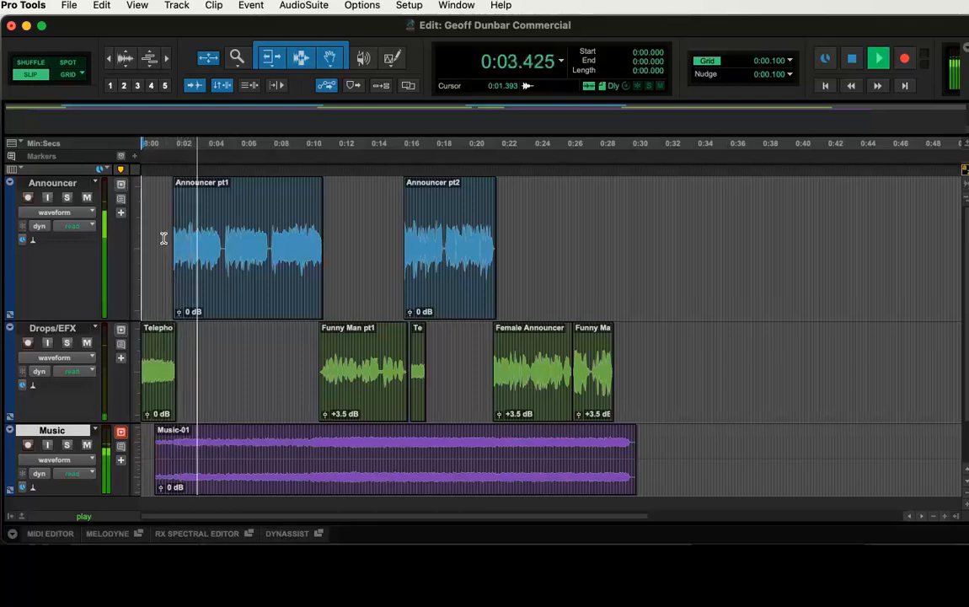
key("space")
left_click(438, 219)
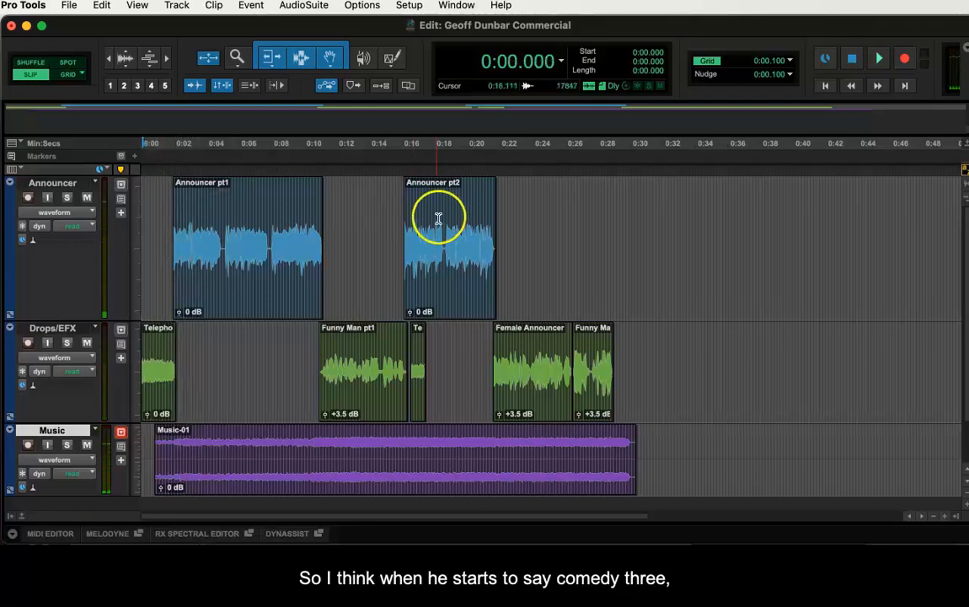
left_click(420, 346)
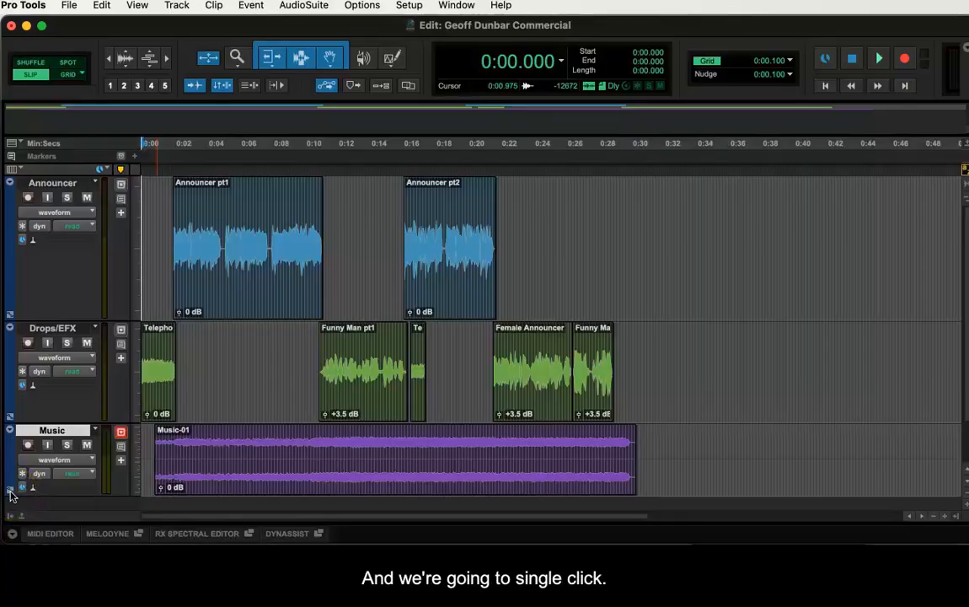
- Show the volume automation lane beneath the Music track and enlarge it for editing
left_click(10, 496)
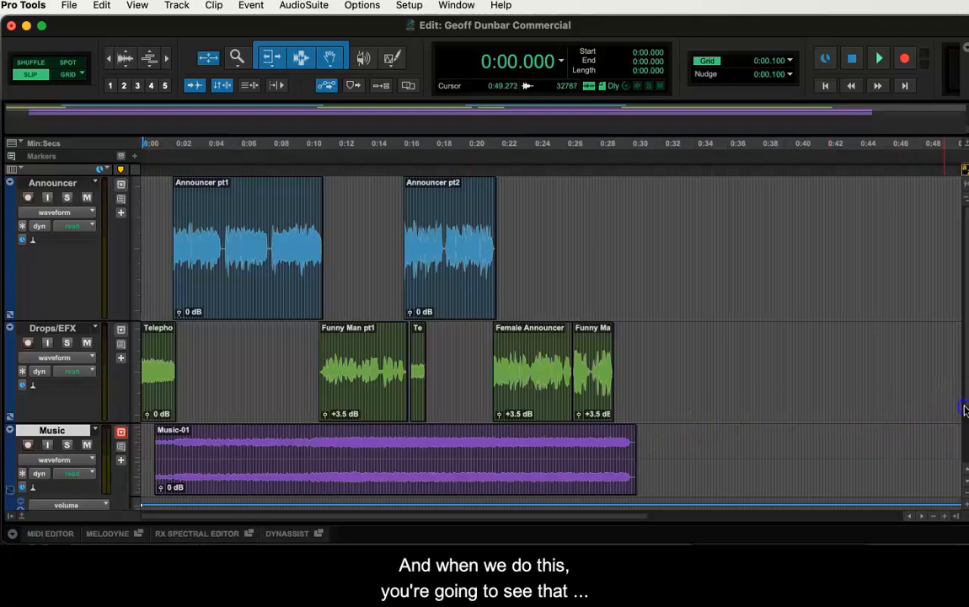
scroll(966, 411, "down", 2)
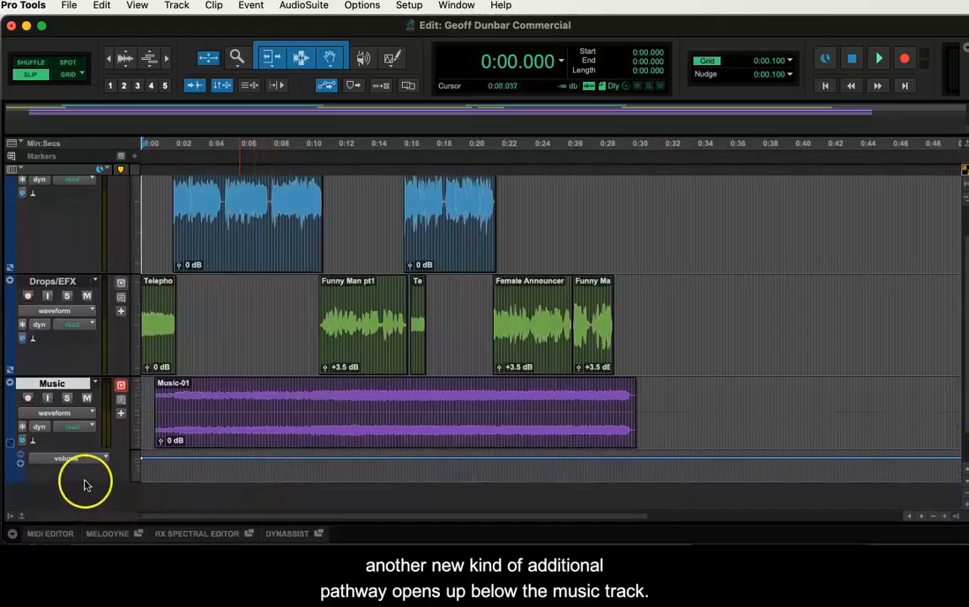
left_click_drag(85, 484, 88, 494)
left_click(197, 461)
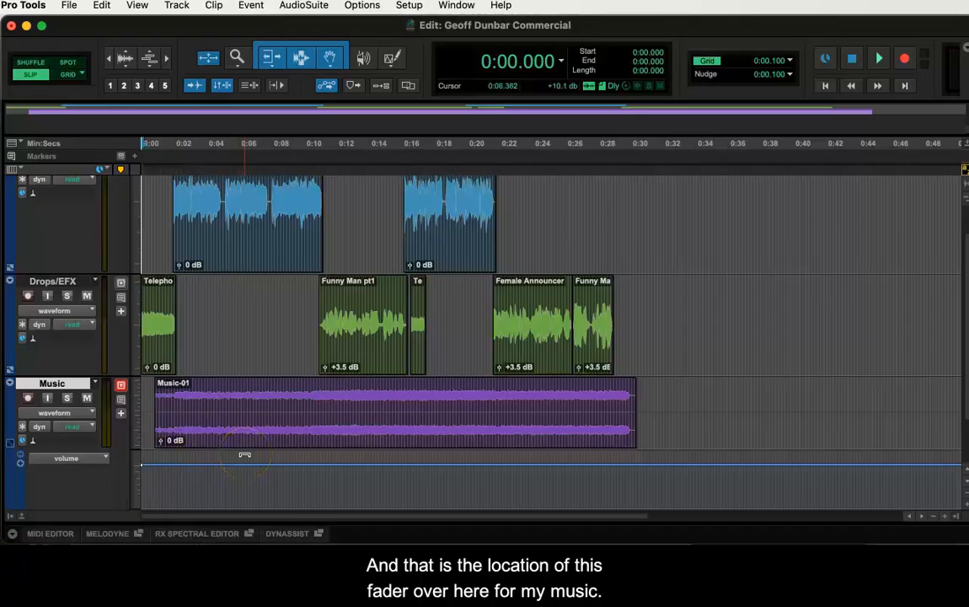
- Open the mixer and try lowering the Music track fader to -19.0 dB
key("super+equal")
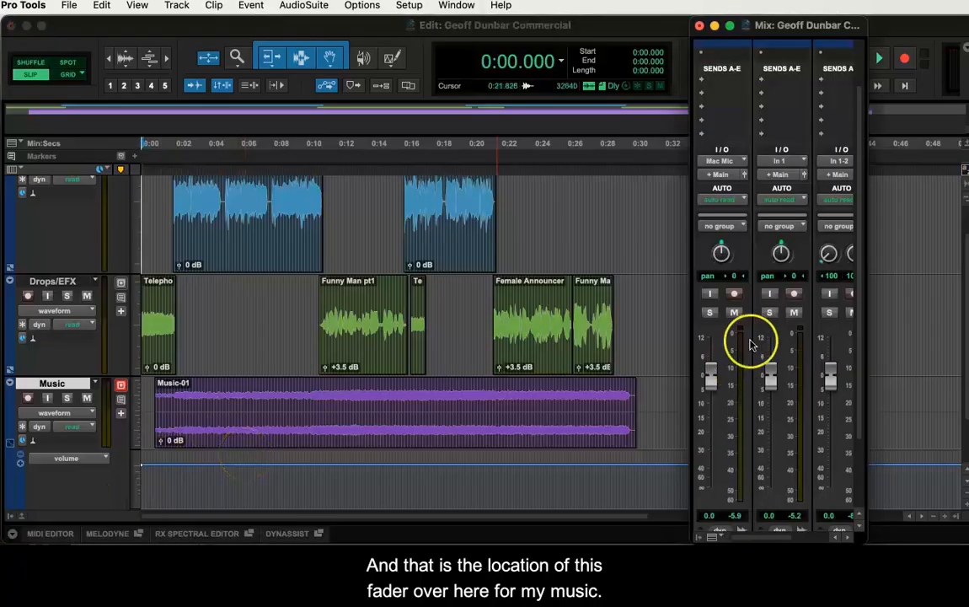
scroll(858, 356, "down", 3)
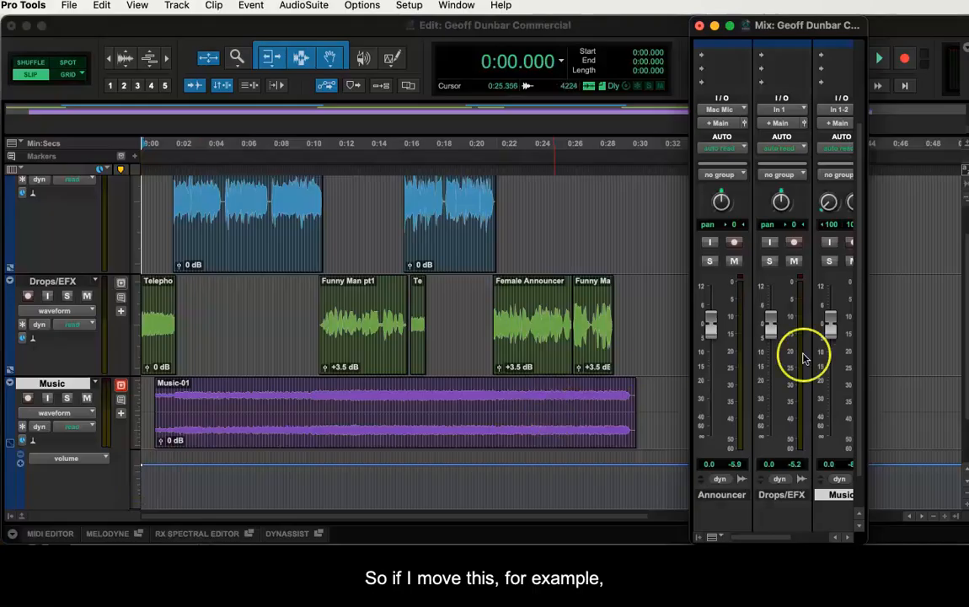
left_click_drag(830, 330, 830, 383)
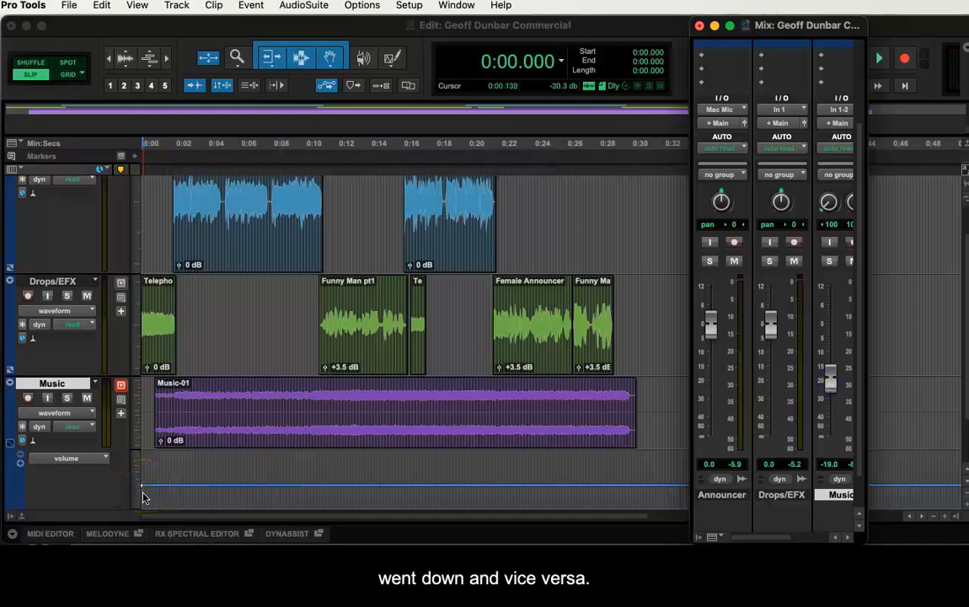
- Try raising the Music volume automation line to -6.3 dB, and reset the track's fader to 0.0 dB
left_click_drag(141, 490, 143, 473)
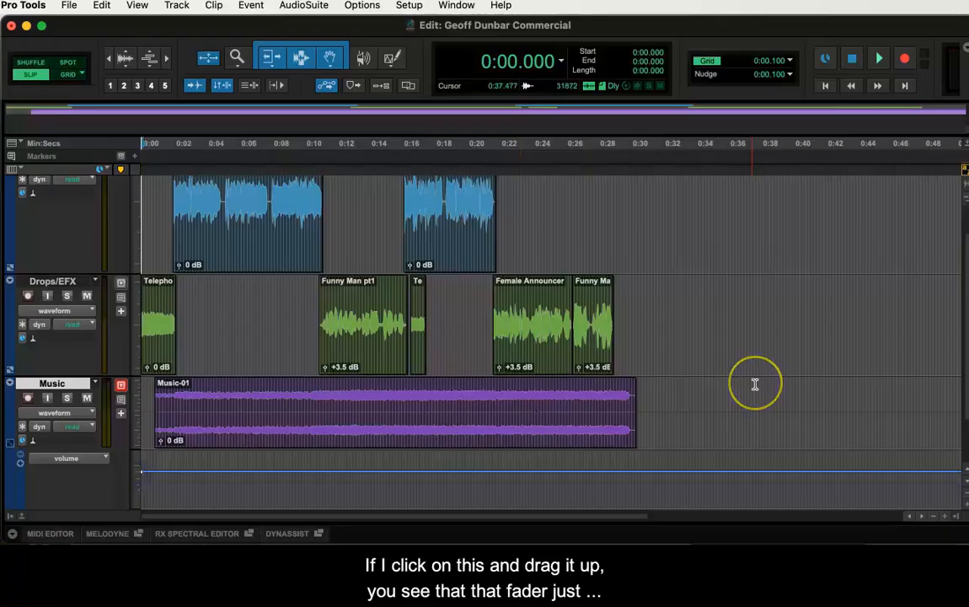
key("super+equal")
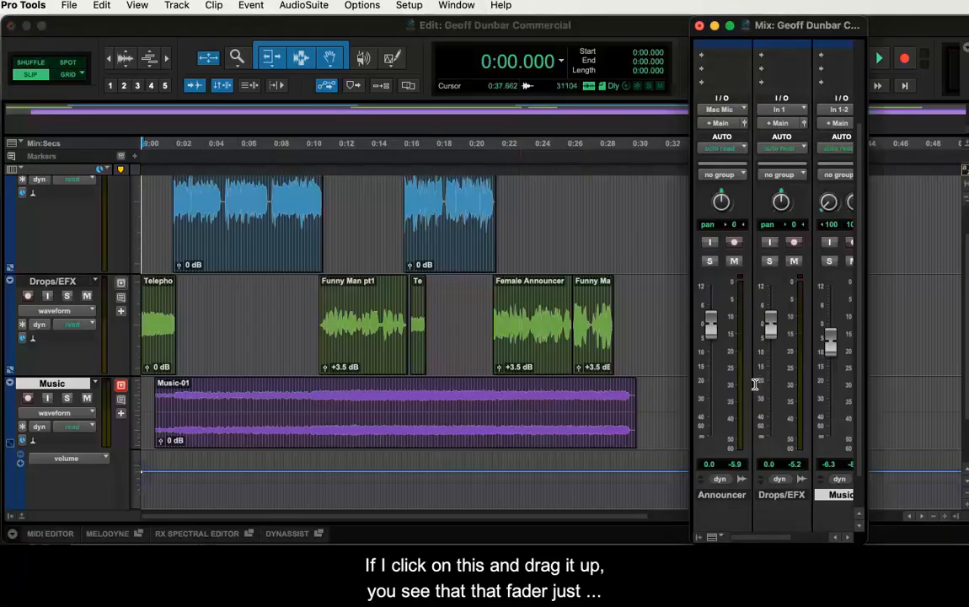
left_click(829, 341, "alt")
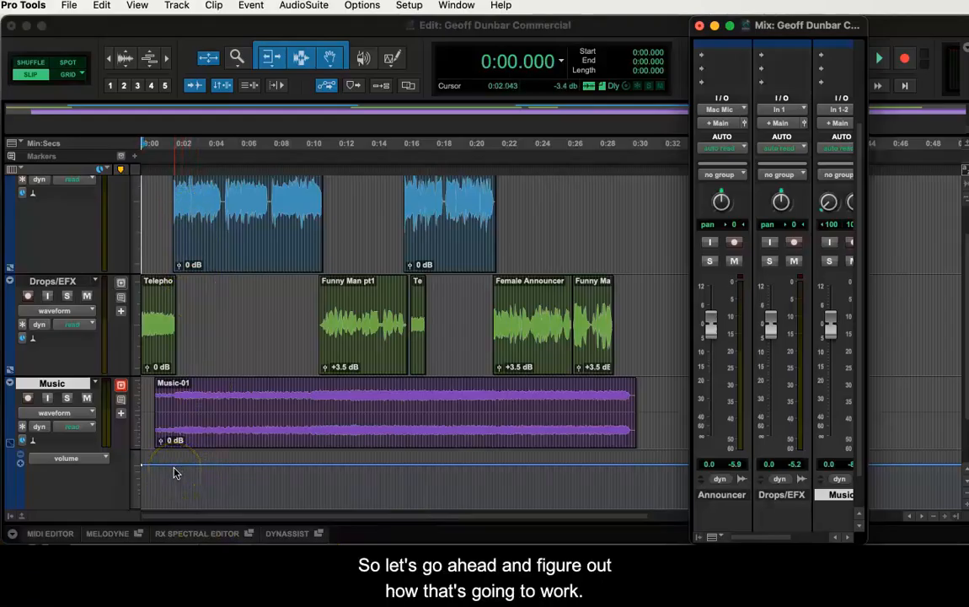
- Play the opening and add Music volume breakpoints at about 0:01.8 and 0:02.4, lowering the second to about -12 dB
key("space")
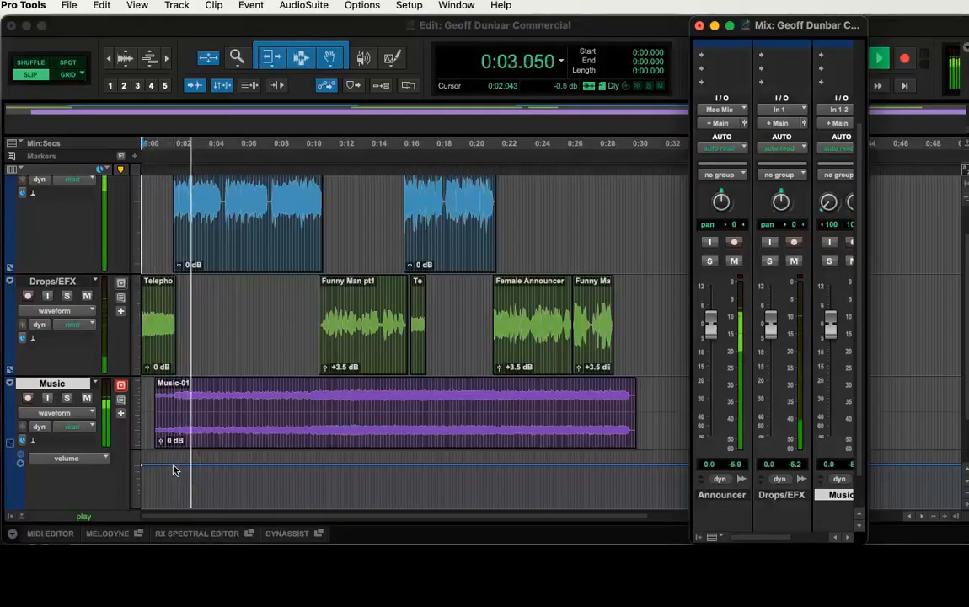
key("space")
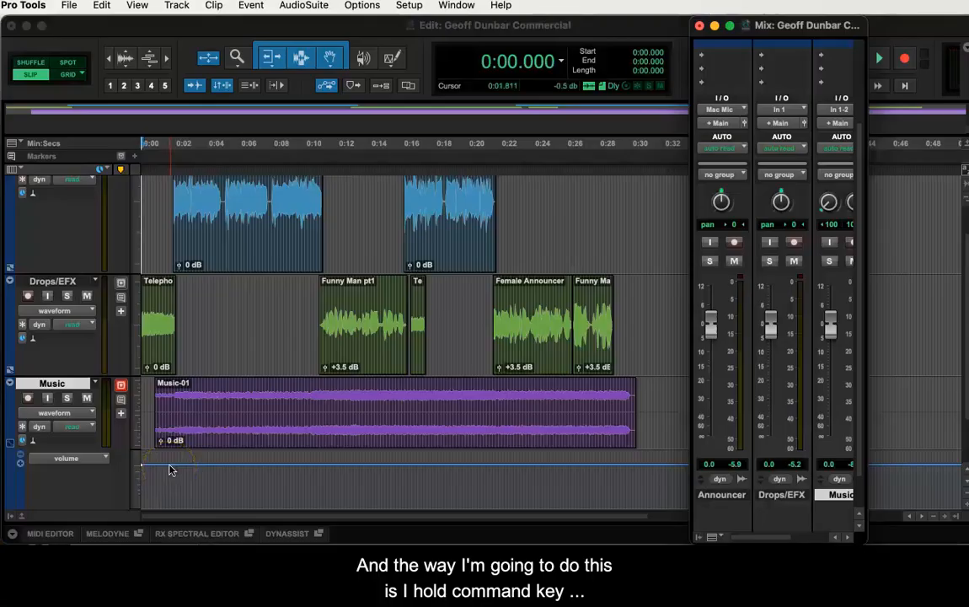
left_click(171, 469)
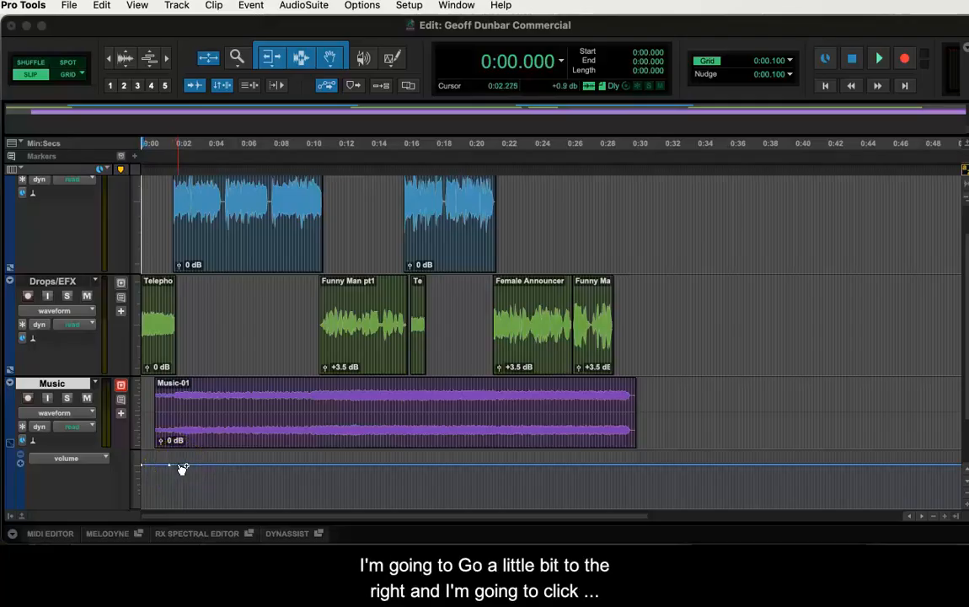
left_click(182, 465)
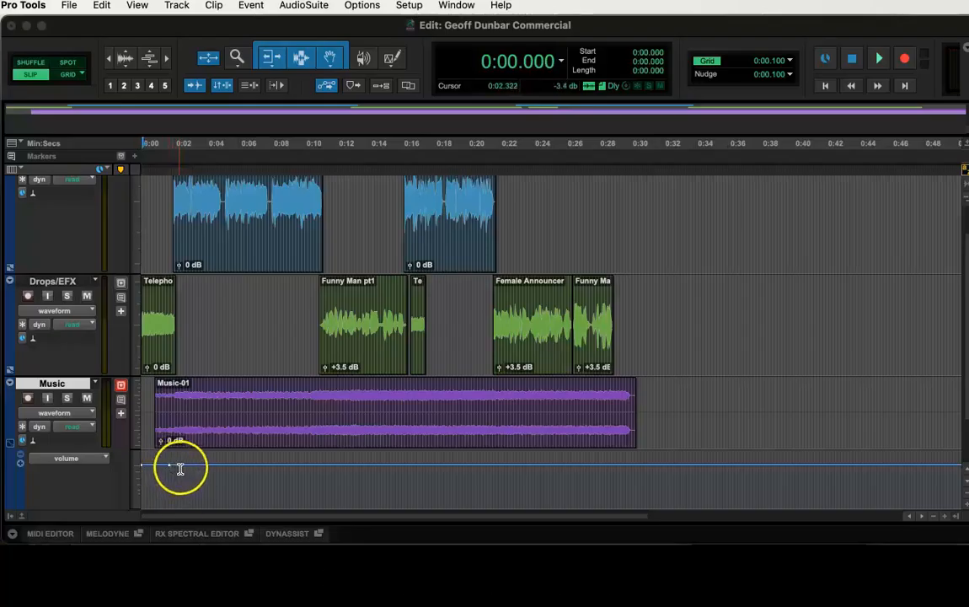
left_click_drag(182, 464, 181, 484)
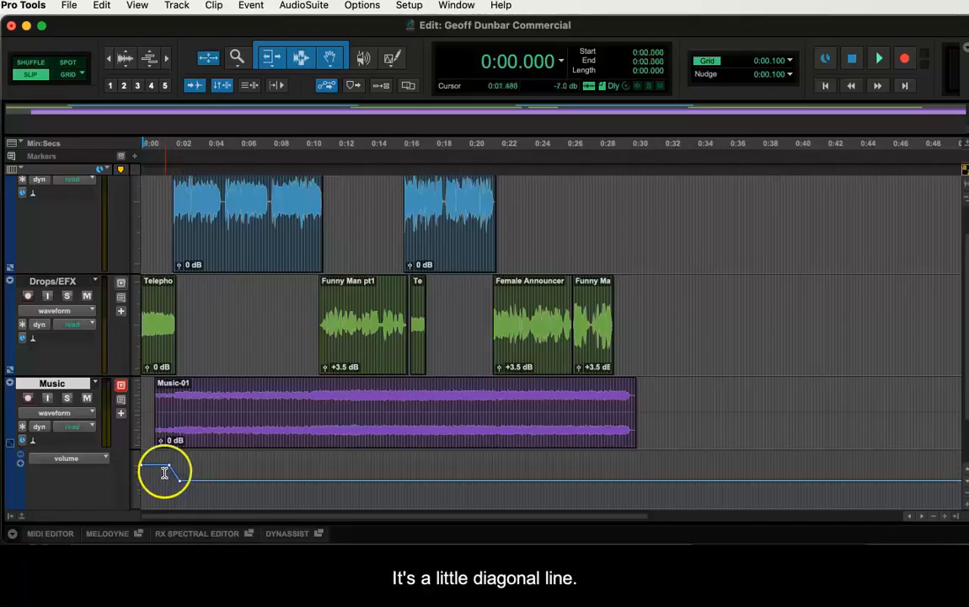
- Play from the session start to check the music dip under the announcer's voice
key("Return")
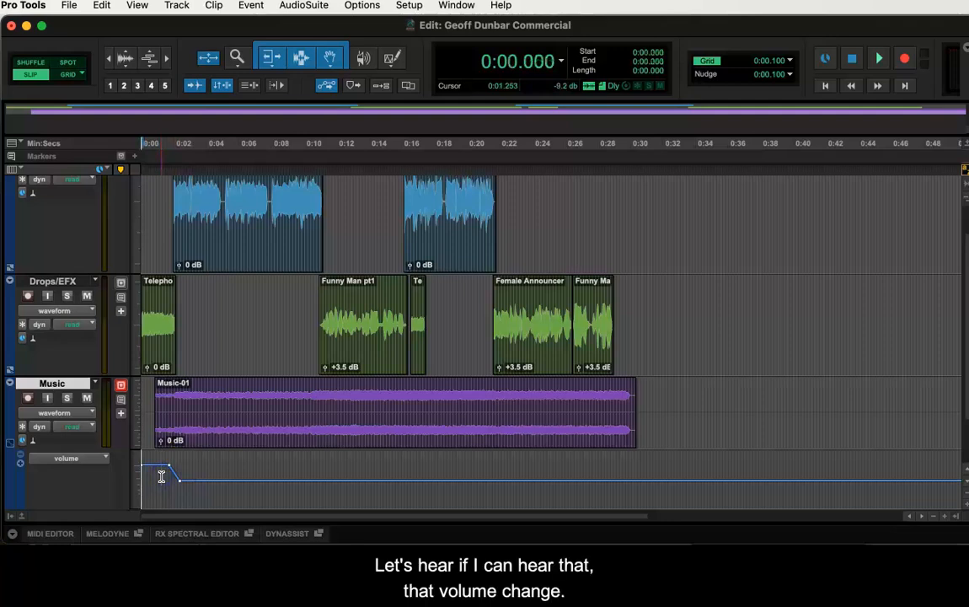
key("space")
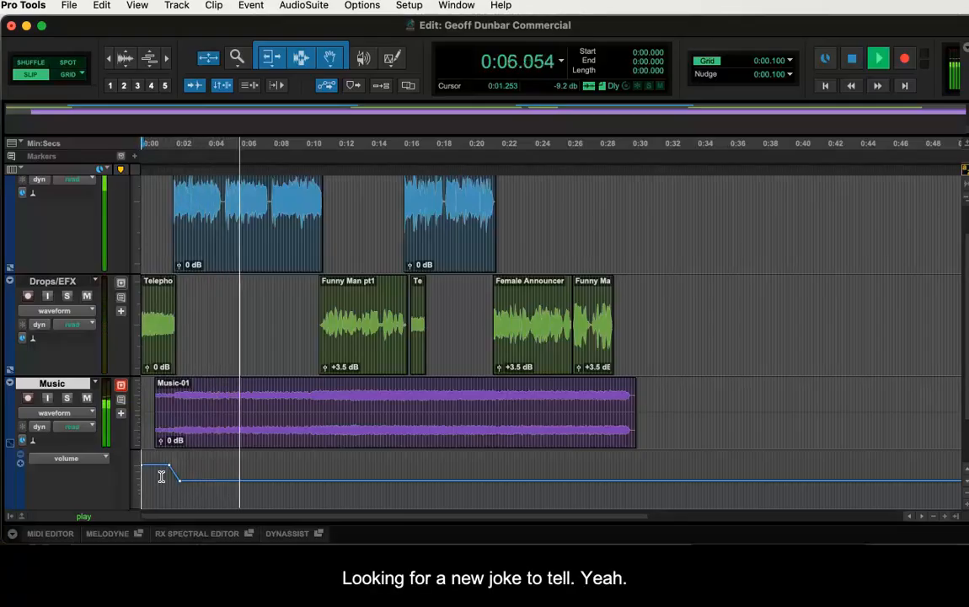
key("space")
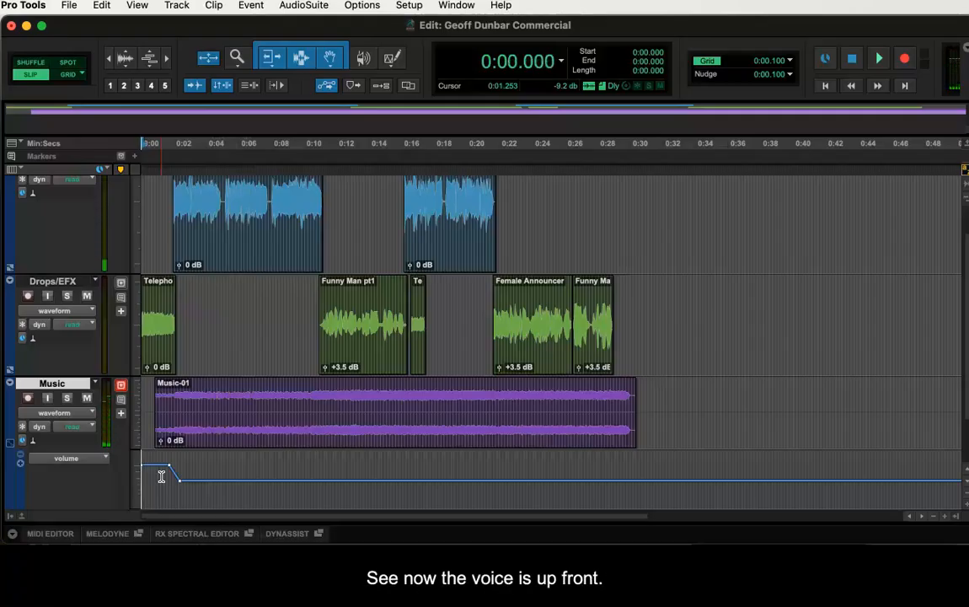
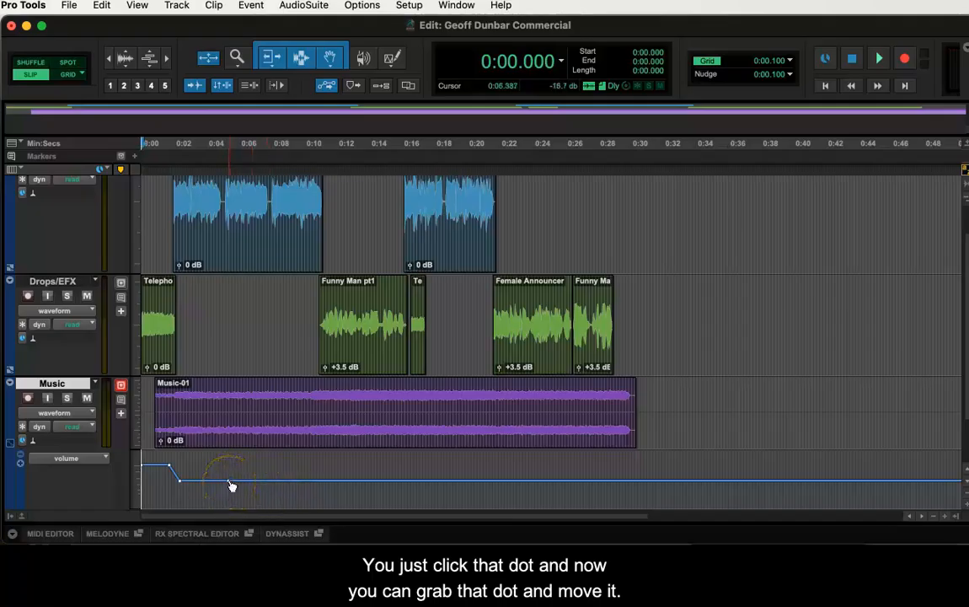
- Play the ending from 0:27.028 and ramp the Music volume back to its opening level between about 0:28.2 and 0:29.8
left_click(599, 477)
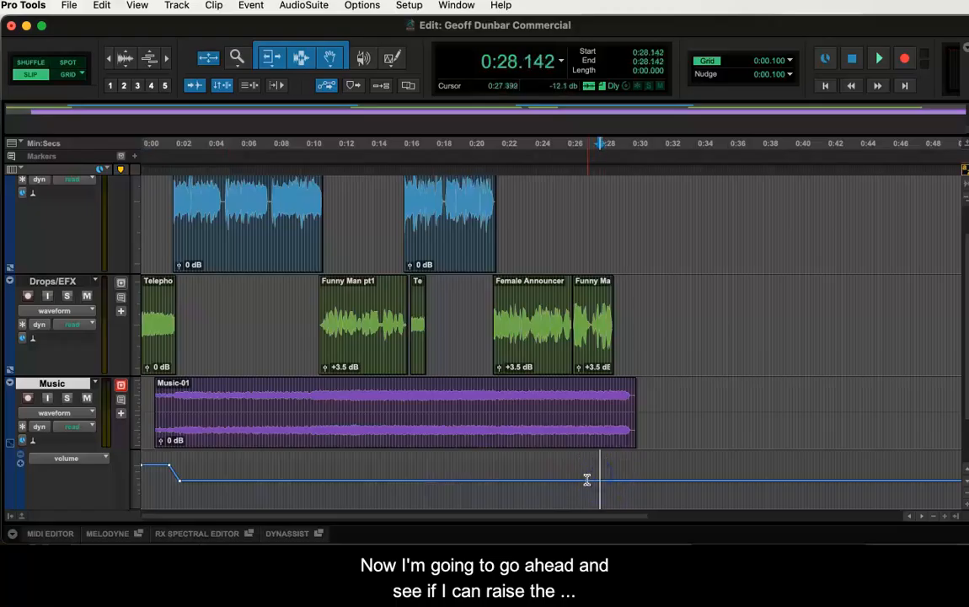
left_click(586, 478)
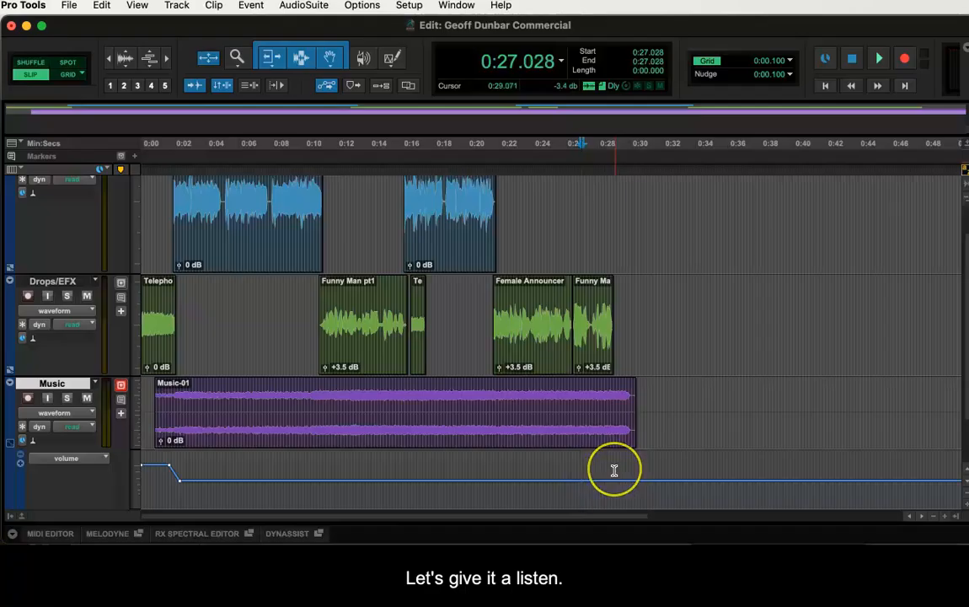
key("space")
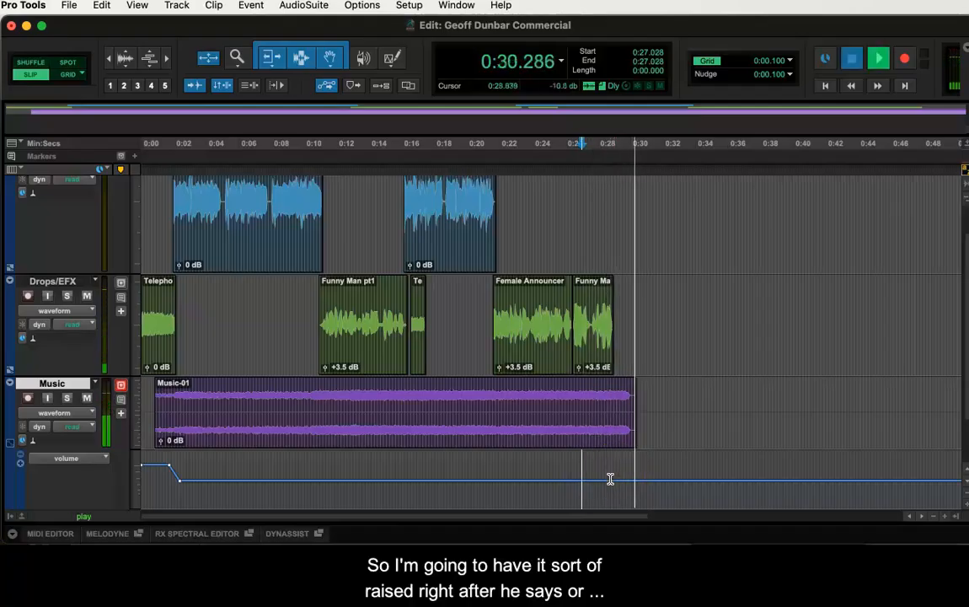
key("space")
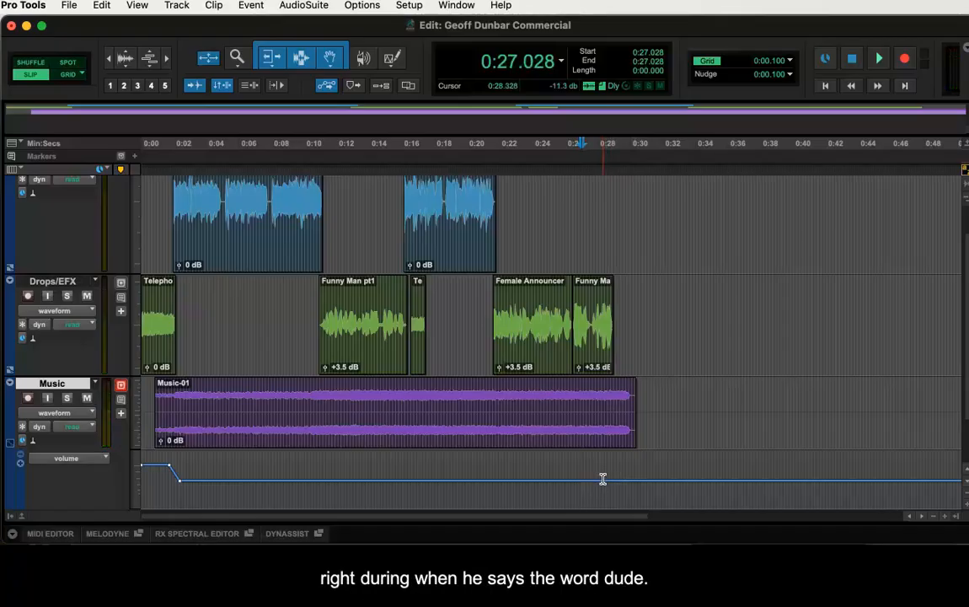
left_click(603, 482)
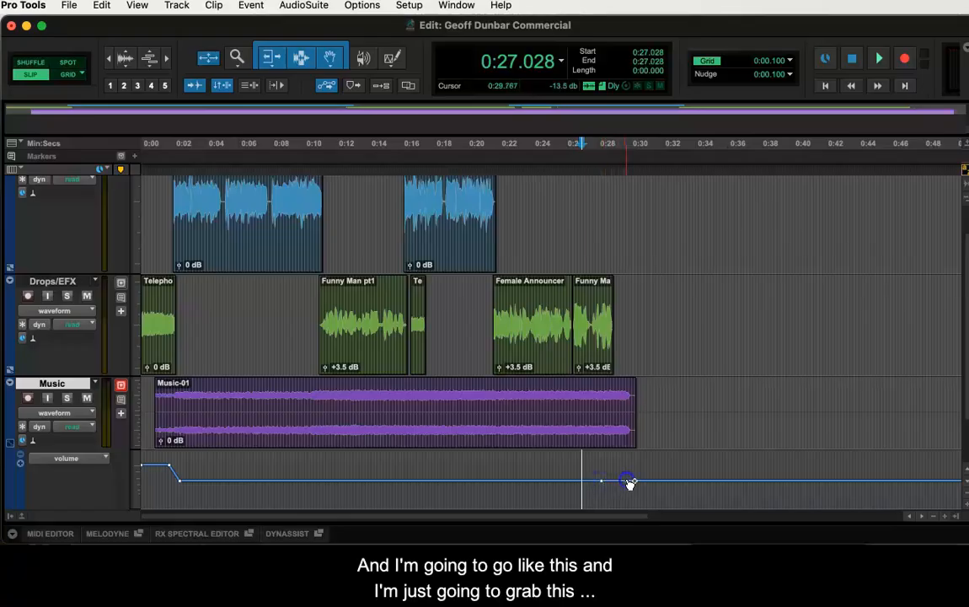
left_click_drag(629, 485, 628, 468)
- Play the ending from 0:24.938 to check the music swell, and place the cursor at the clip's end at 0:30.371
left_click(580, 479)
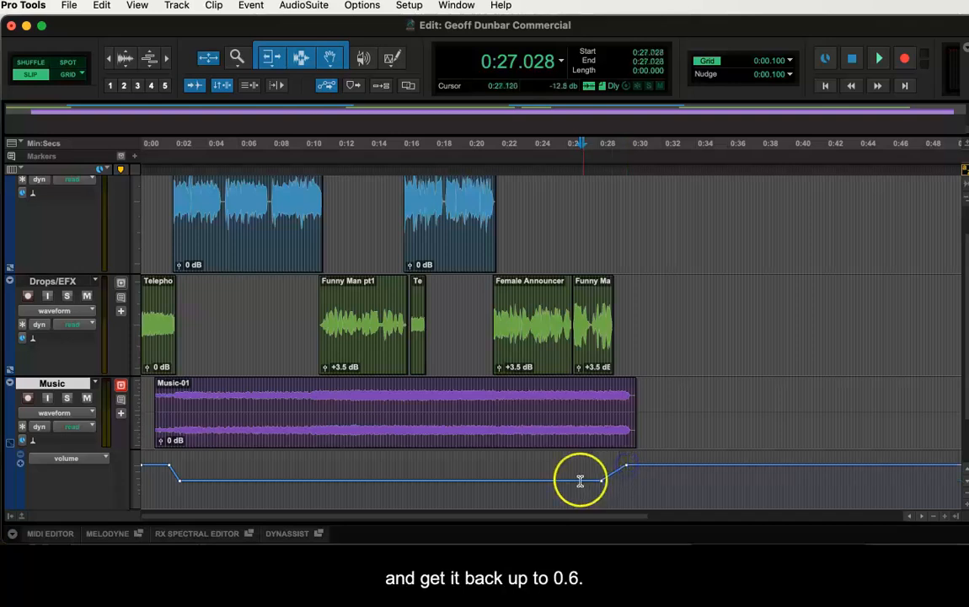
key("space")
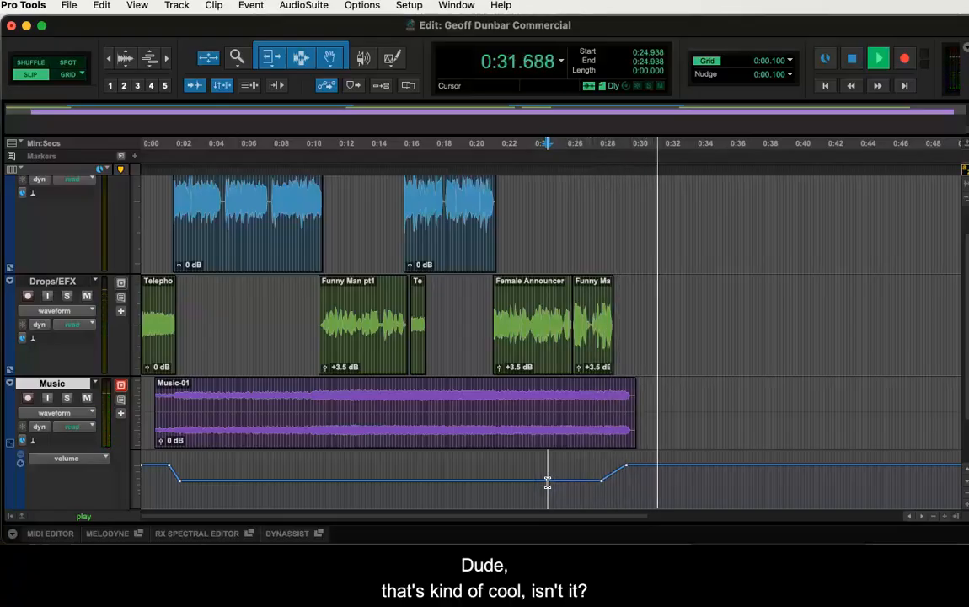
key("space")
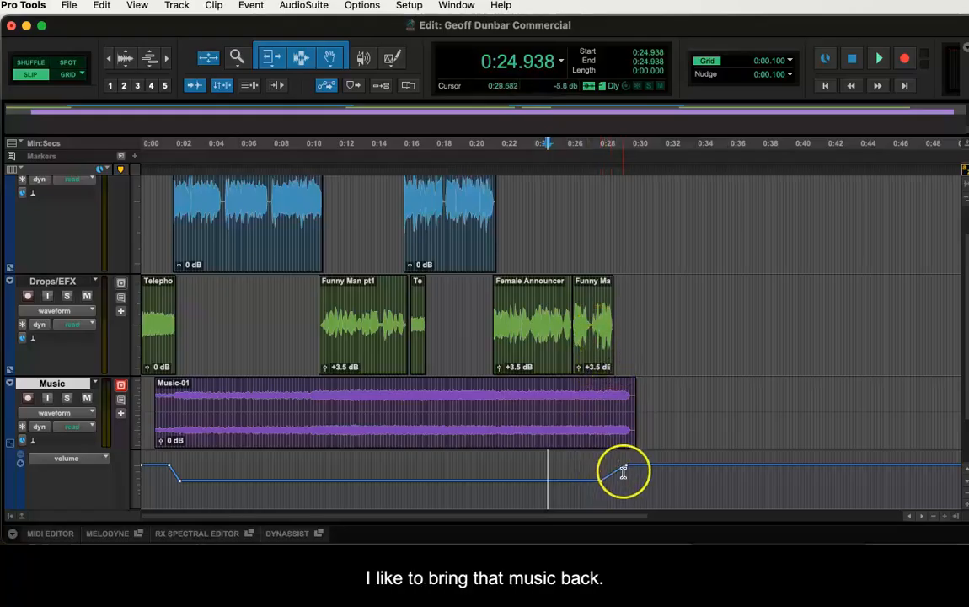
left_click(638, 147)
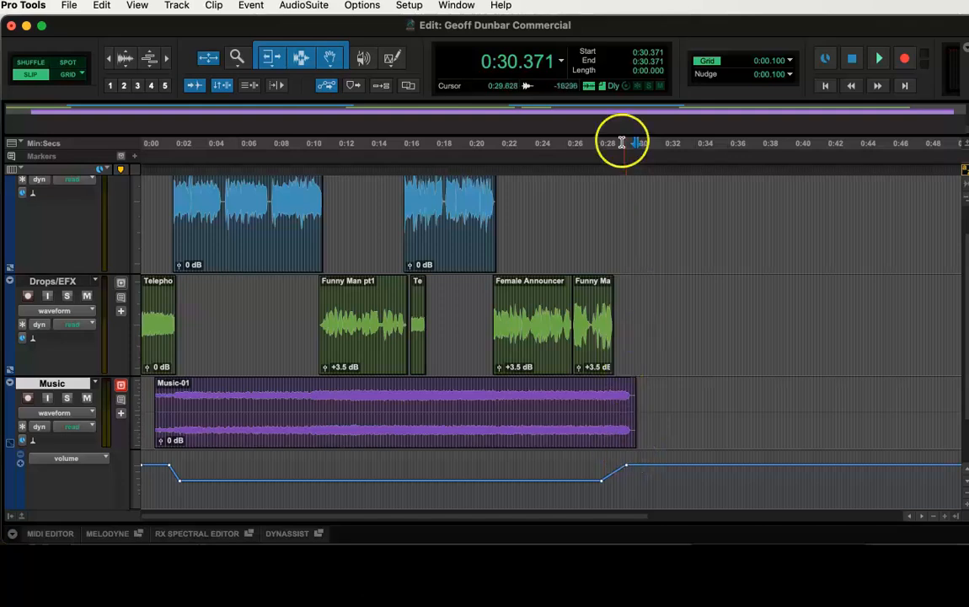
- Play the ending from 0:27.863 to check the music's final swell against the time counter
left_click(596, 142)
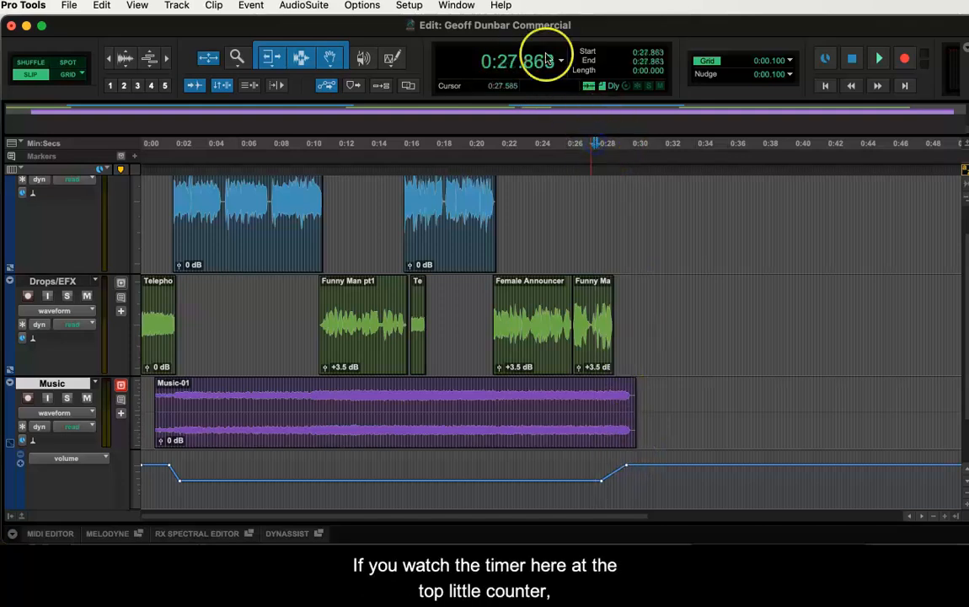
key("space")
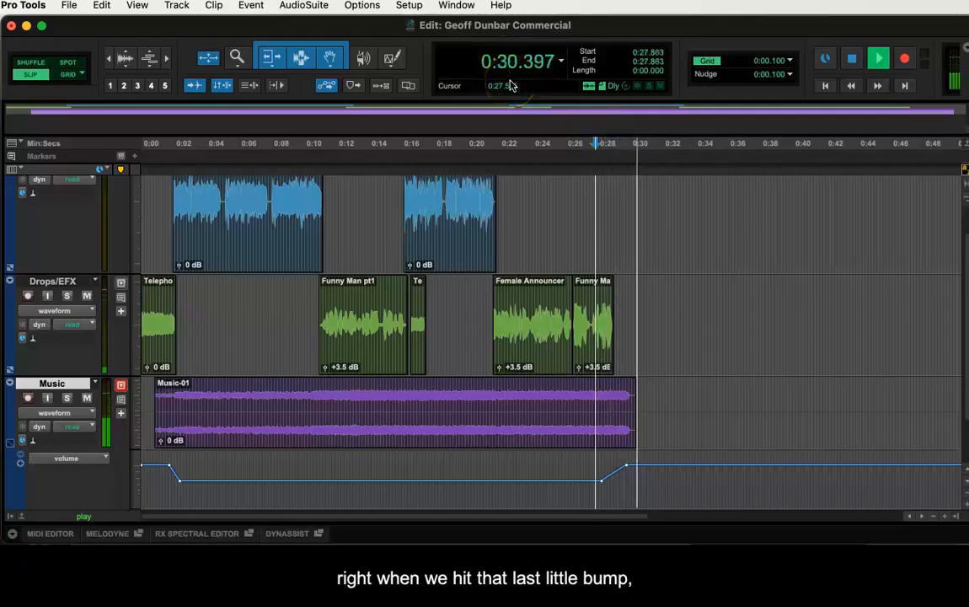
key("space")
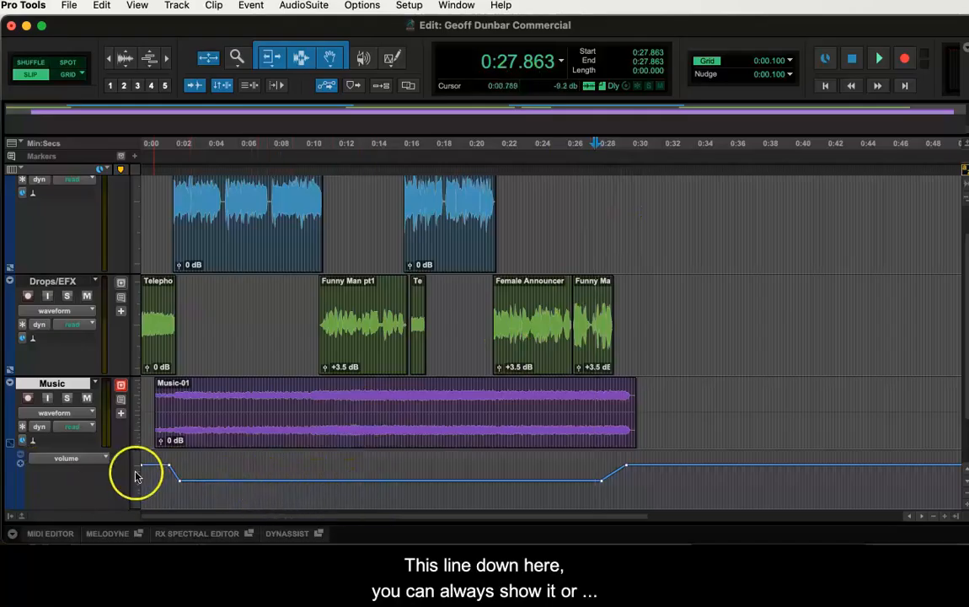
- Hide and redisplay the Music track's volume automation lane
left_click(10, 447)
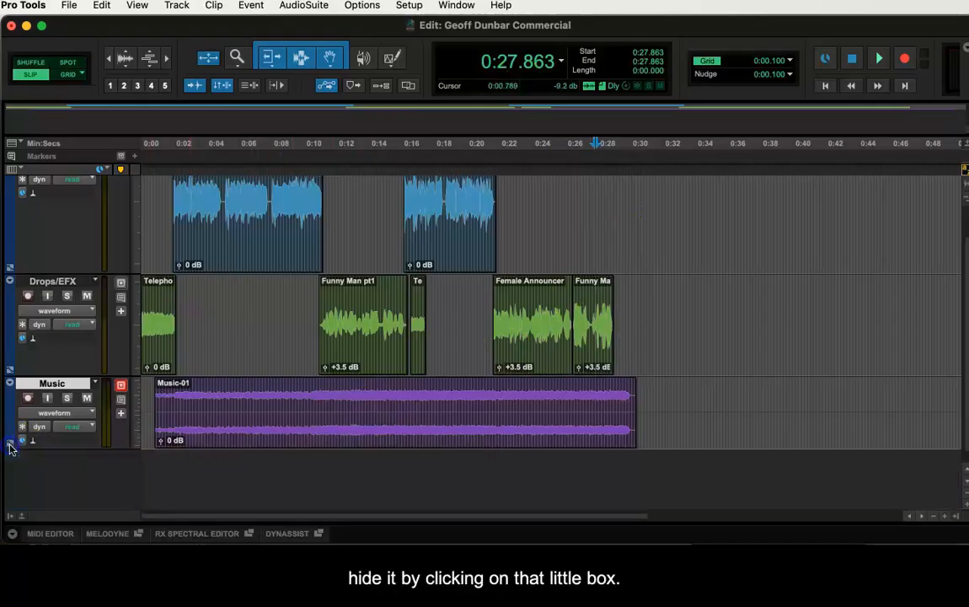
left_click(11, 447)
left_click(11, 447)
left_click(11, 446)
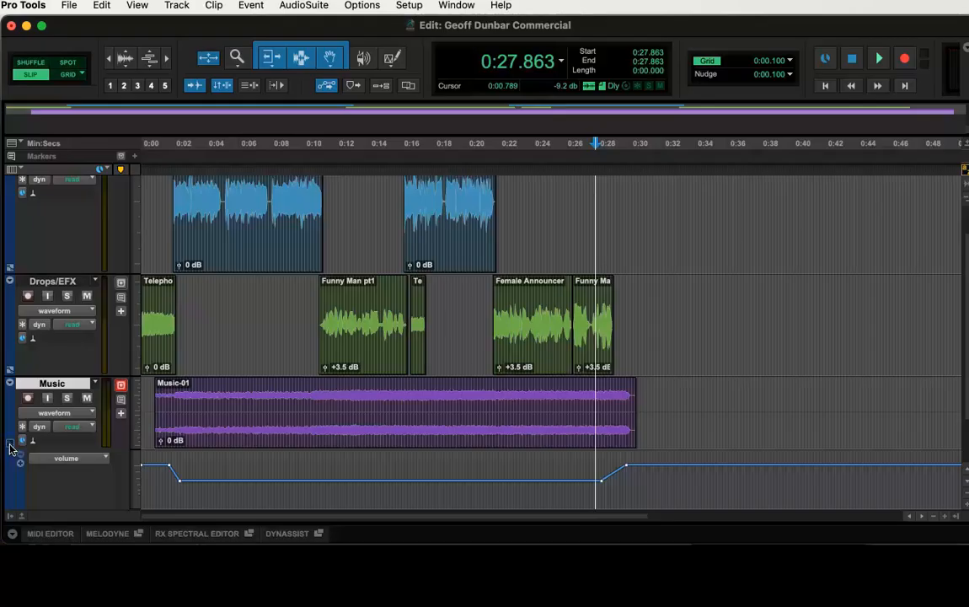
- Try extra breakpoints on the Music volume line between about 0:14 and 0:18, lower the middle one, and delete them all
left_click(372, 480)
left_click(419, 480)
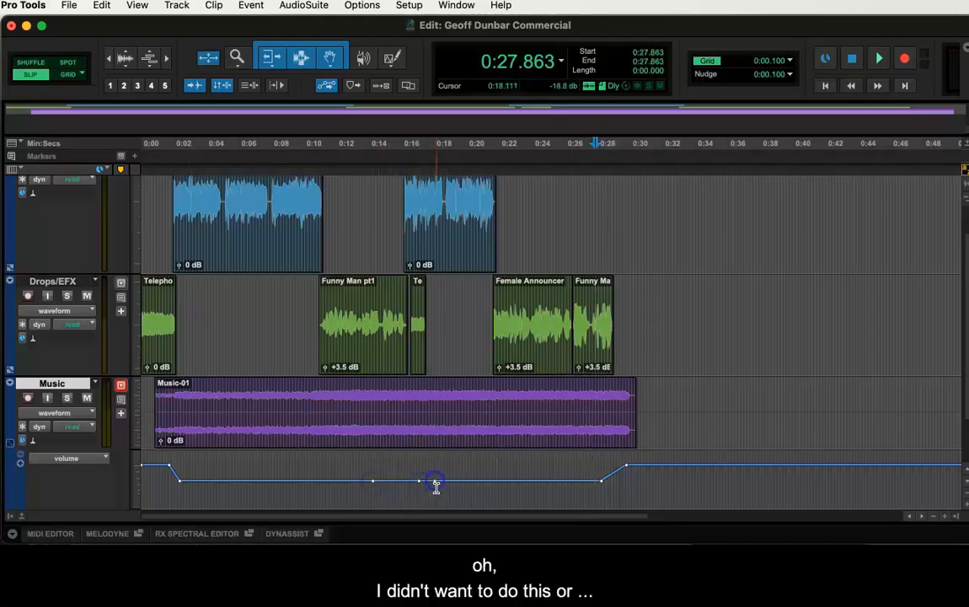
left_click(420, 488)
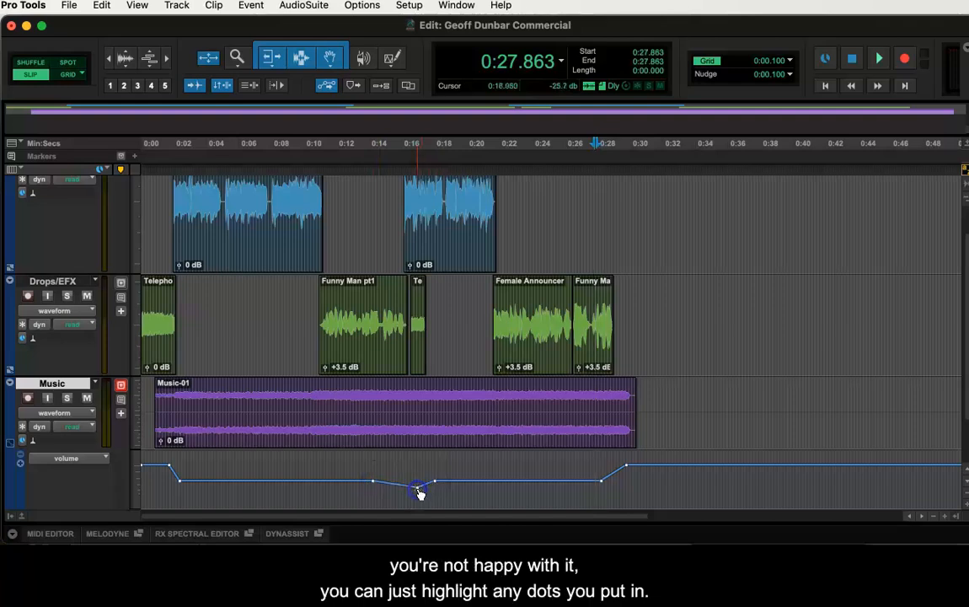
left_click_drag(445, 482, 356, 483)
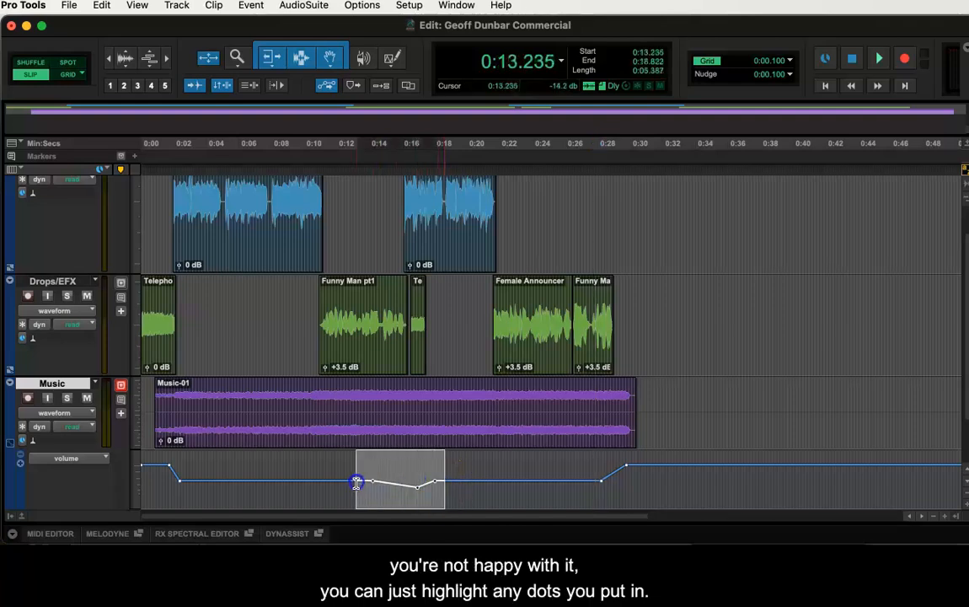
key("Delete")
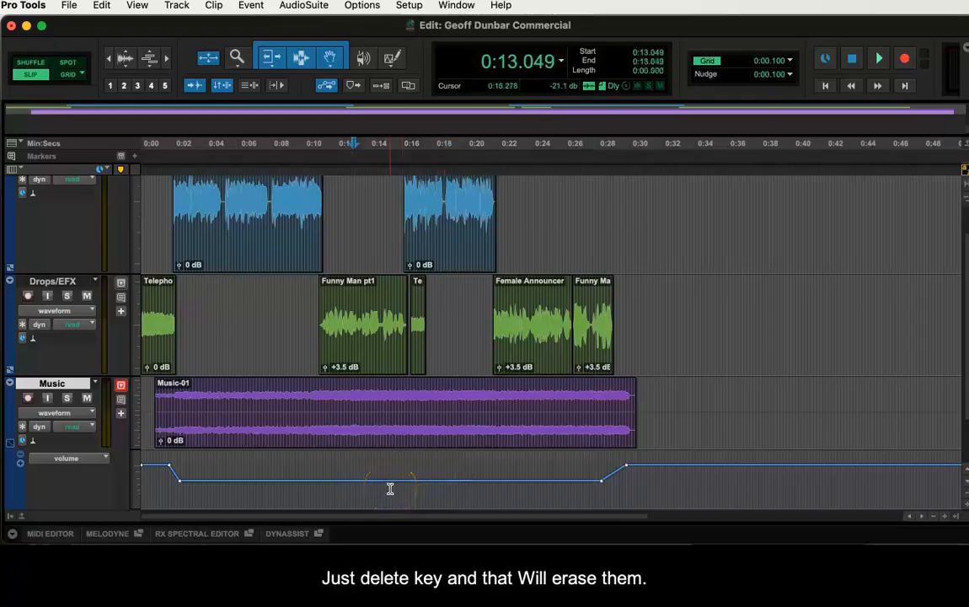
- Delete the single Music volume breakpoint at about 0:28.2 and undo the deletion
left_click(603, 481, "alt")
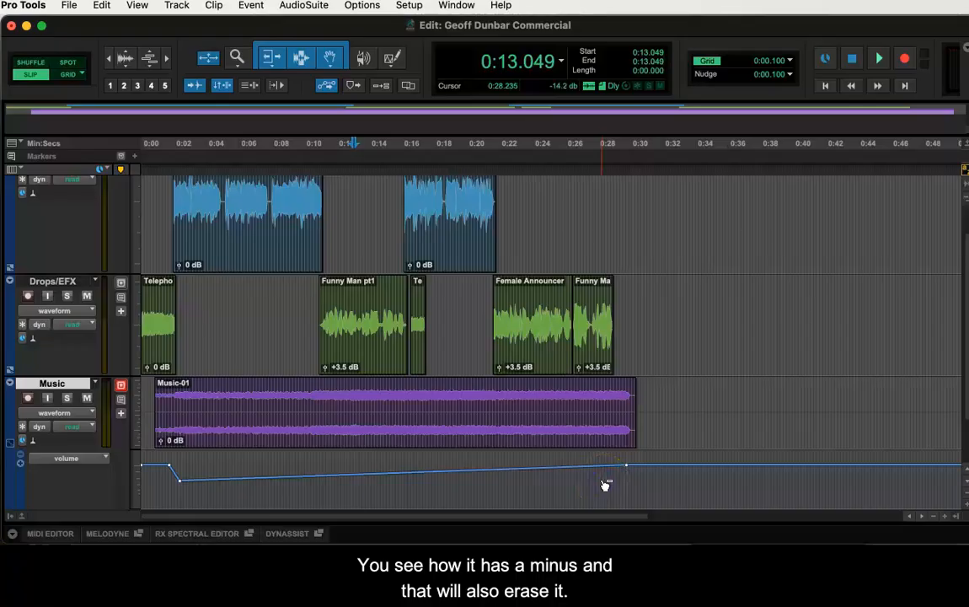
key("super+z")
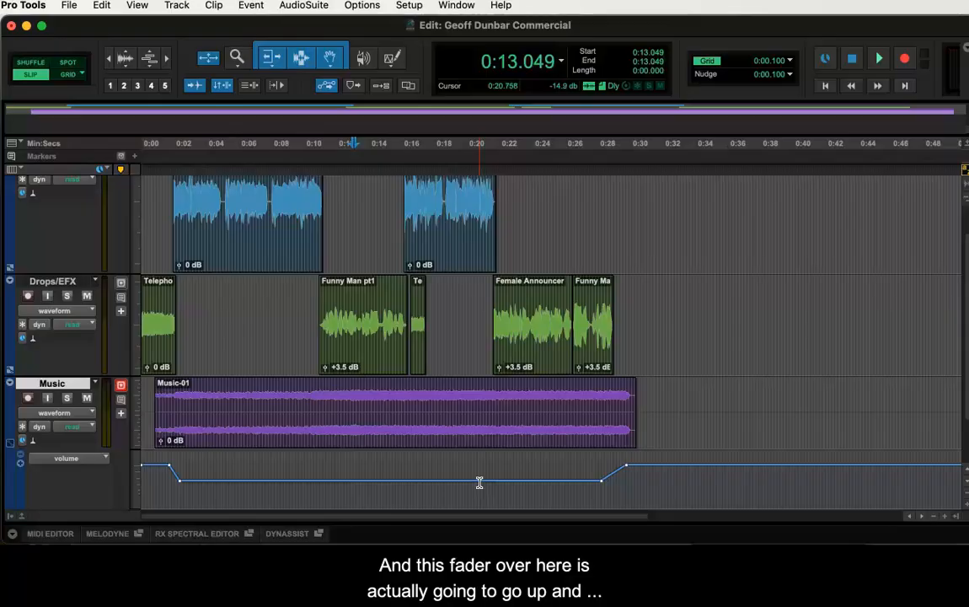
- Look at the Music fader in the Mix window and return to the Edit window with the cursor at 0:24.241
key("super+equal")
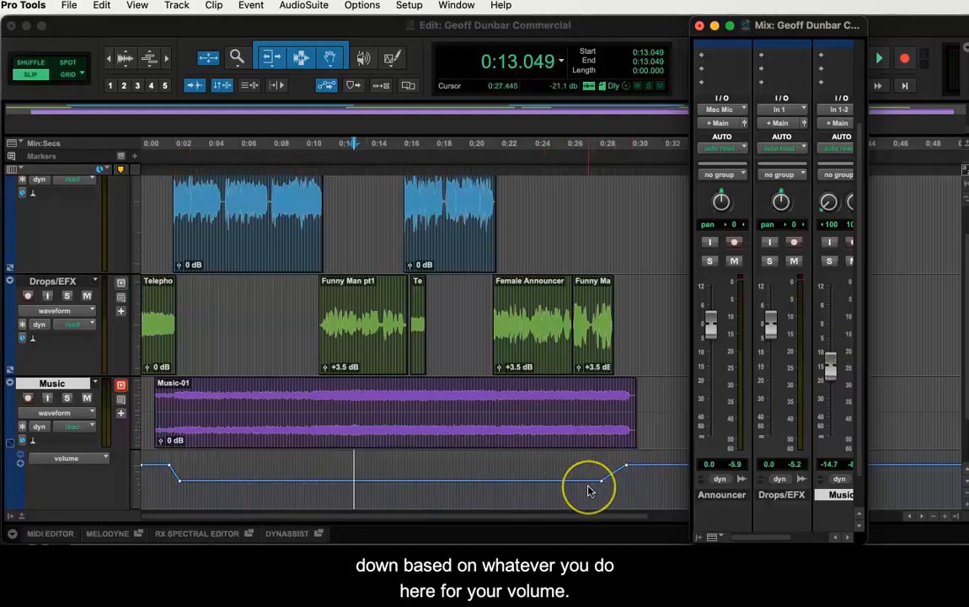
left_click(536, 477)
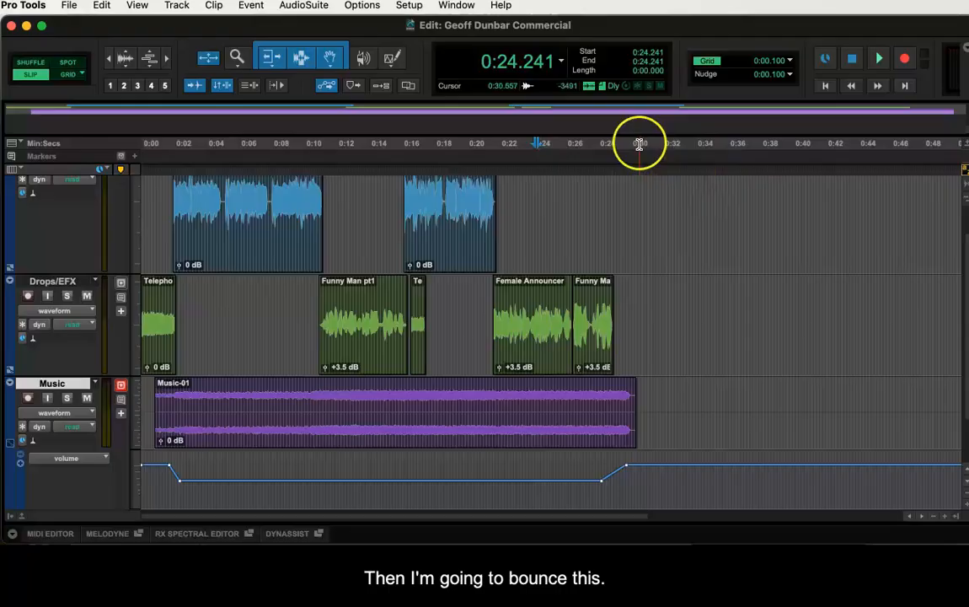
- Select the whole commercial on the timeline from 0:00.000 to 0:30.511 and open the Bounce Mix settings
left_click_drag(638, 144, 67, 139)
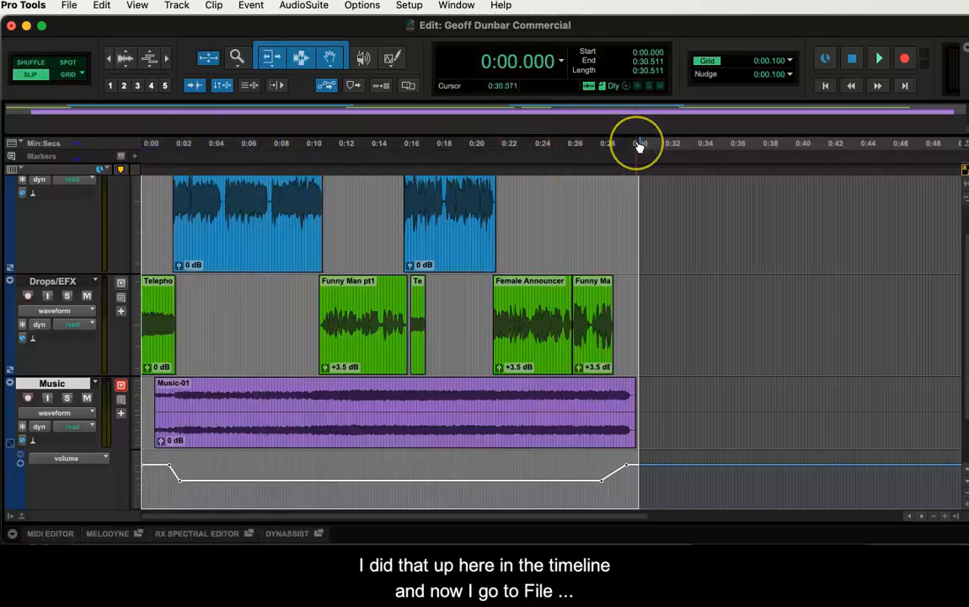
left_click(67, 7)
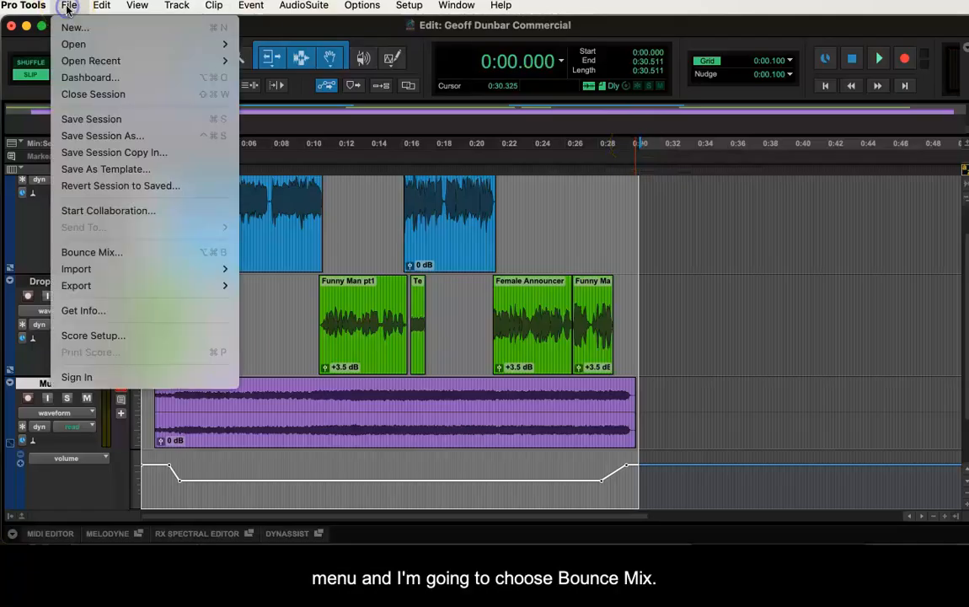
left_click(88, 253)
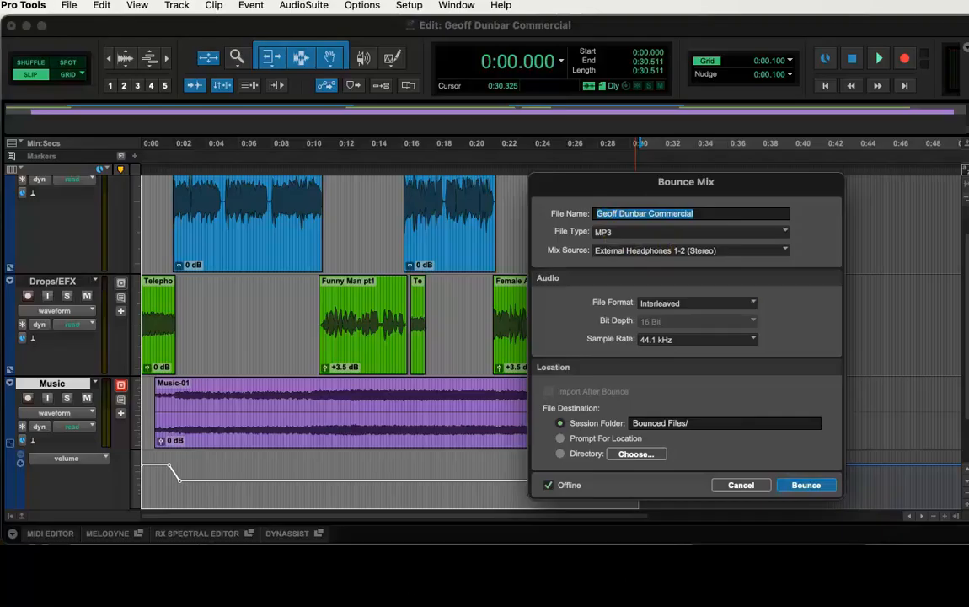
- Switch to the lab PDF in Preview, check the bounce and submission requirements in instruction 9, and minimize it
key("super+Tab")
left_click_drag(850, 552, 757, 78)
left_click_drag(828, 349, 826, 459)
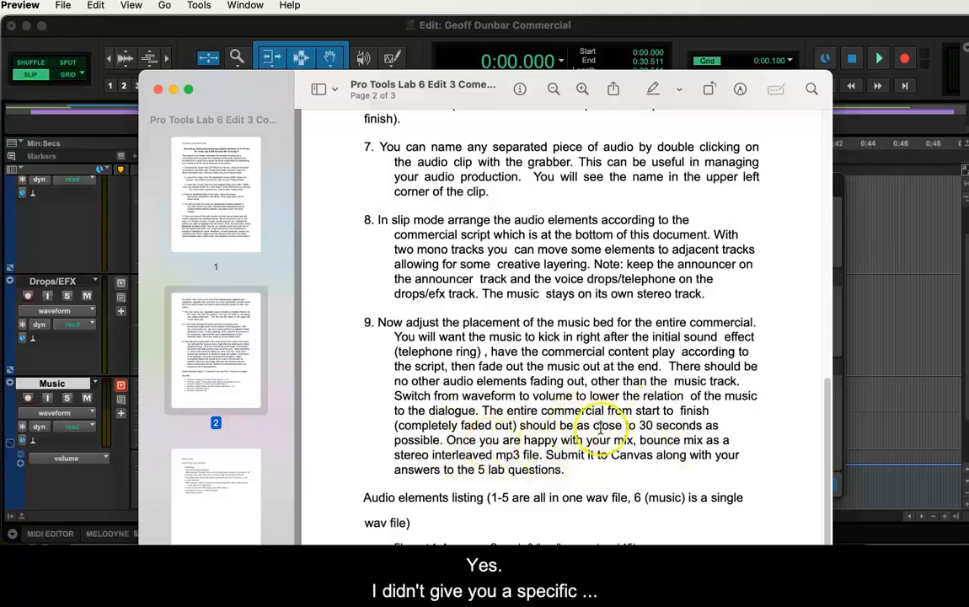
left_click(173, 91)
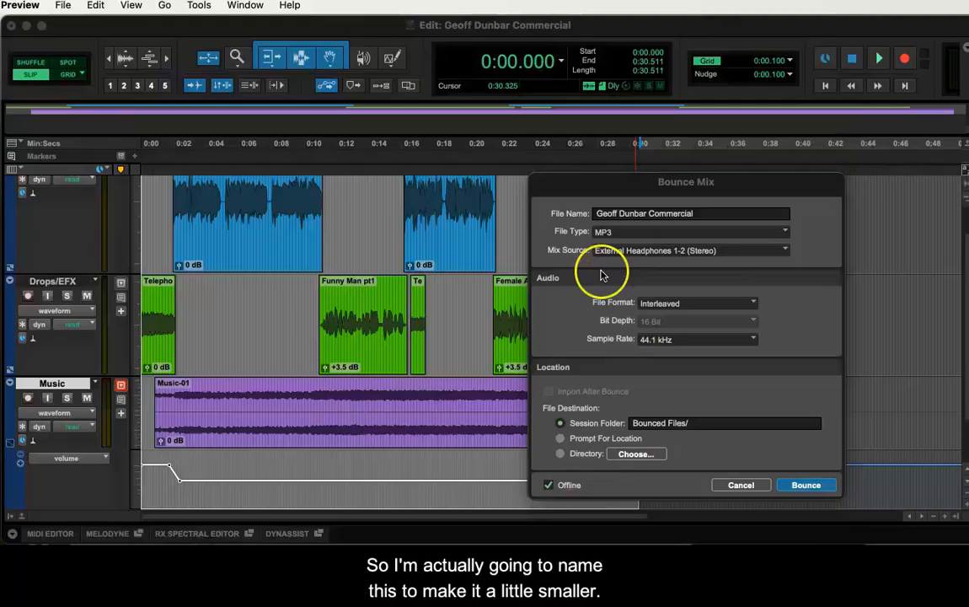
- Name the bounce file GD Commercial
left_click(647, 214)
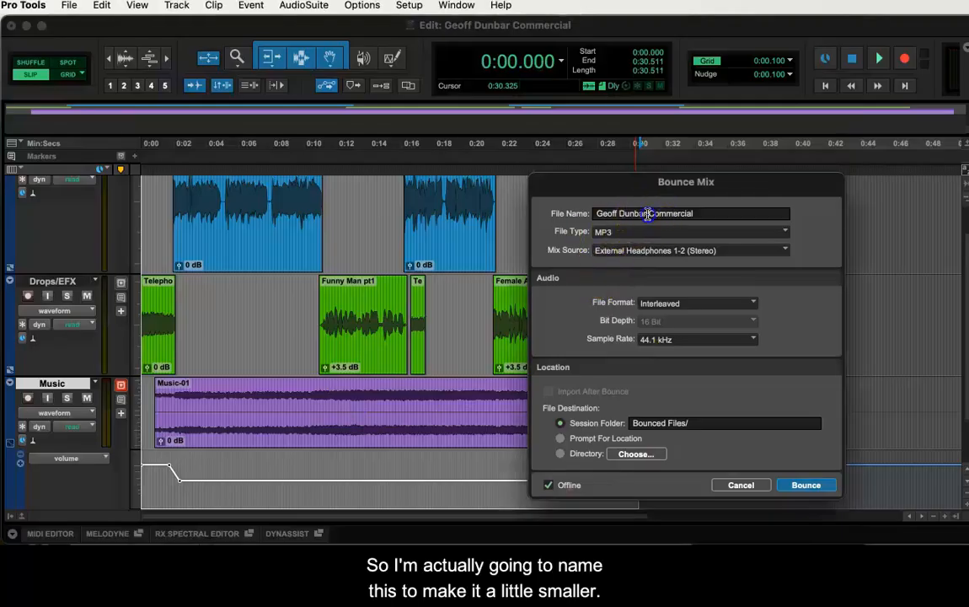
left_click_drag(601, 213, 593, 213)
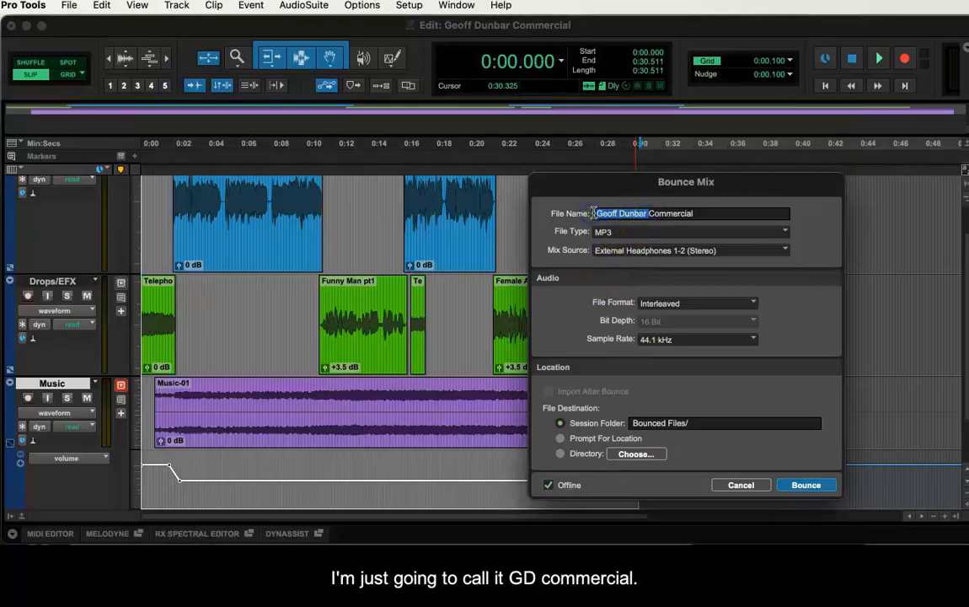
type("GD")
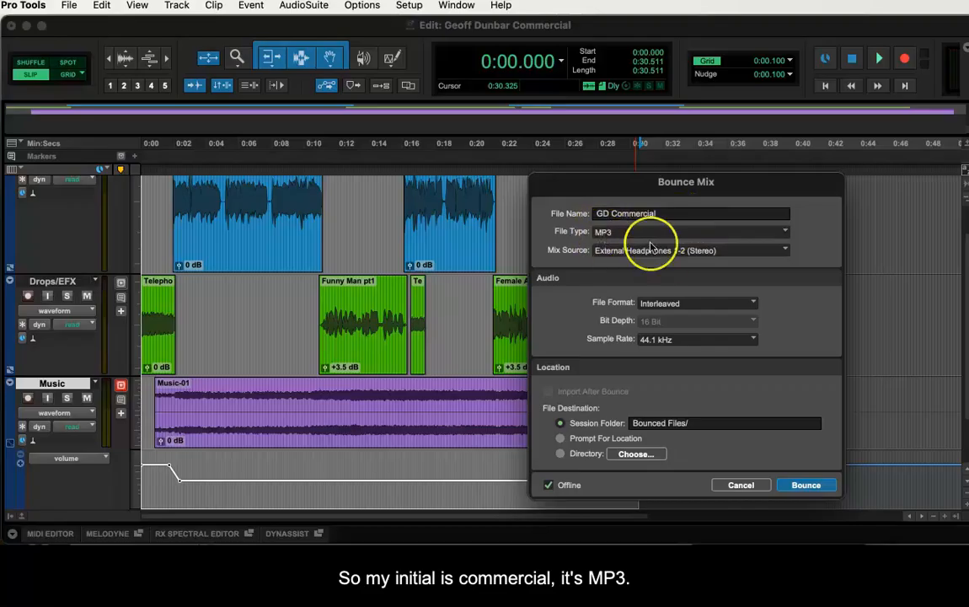
- Keep External Headphones 1-2 (Stereo) as mix source and 44.1 kHz, and bounce the mix offline as an interleaved MP3 at 320 kbit/s
left_click(633, 251)
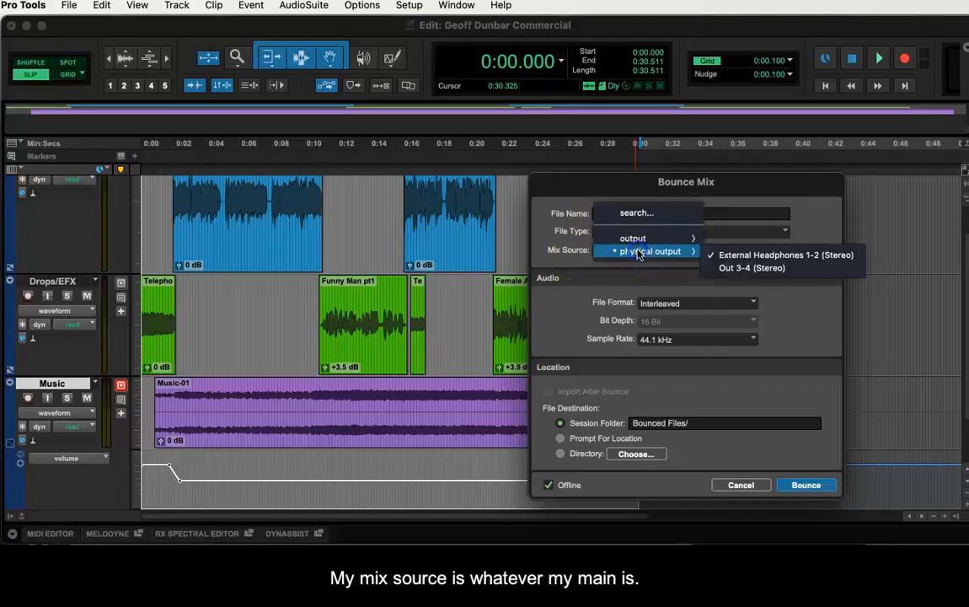
left_click(710, 257)
left_click(551, 248)
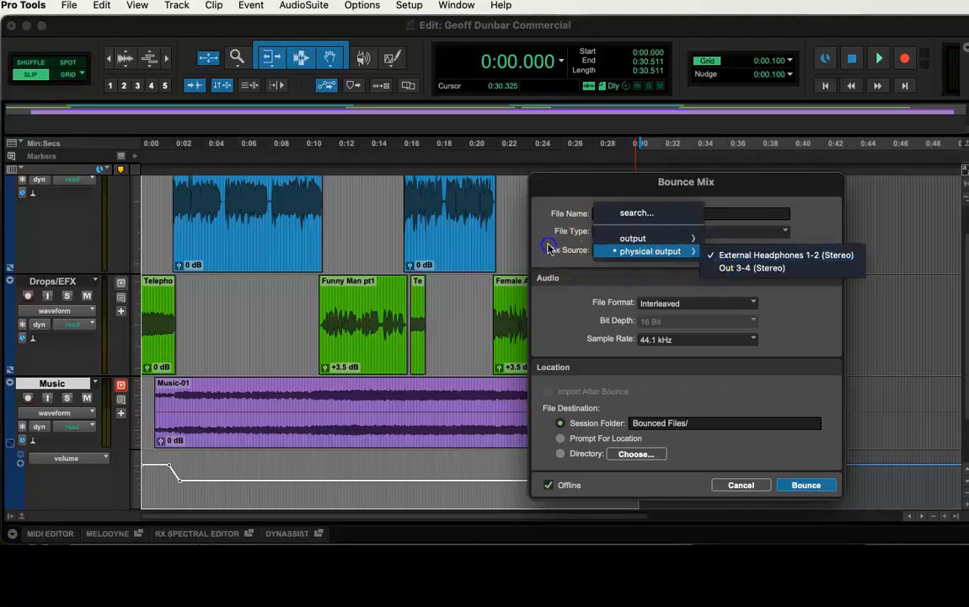
left_click(661, 340)
left_click(590, 341)
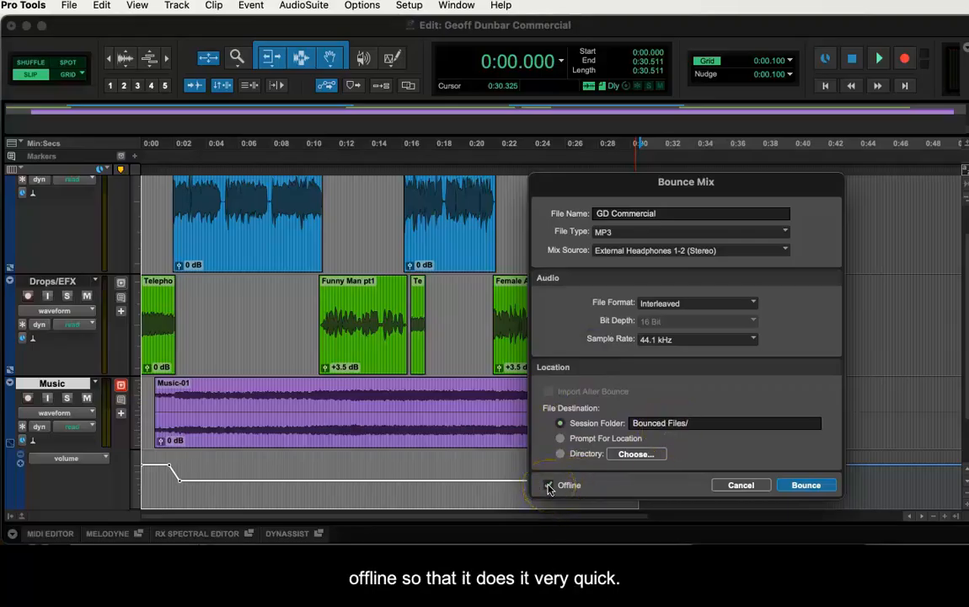
left_click(806, 486)
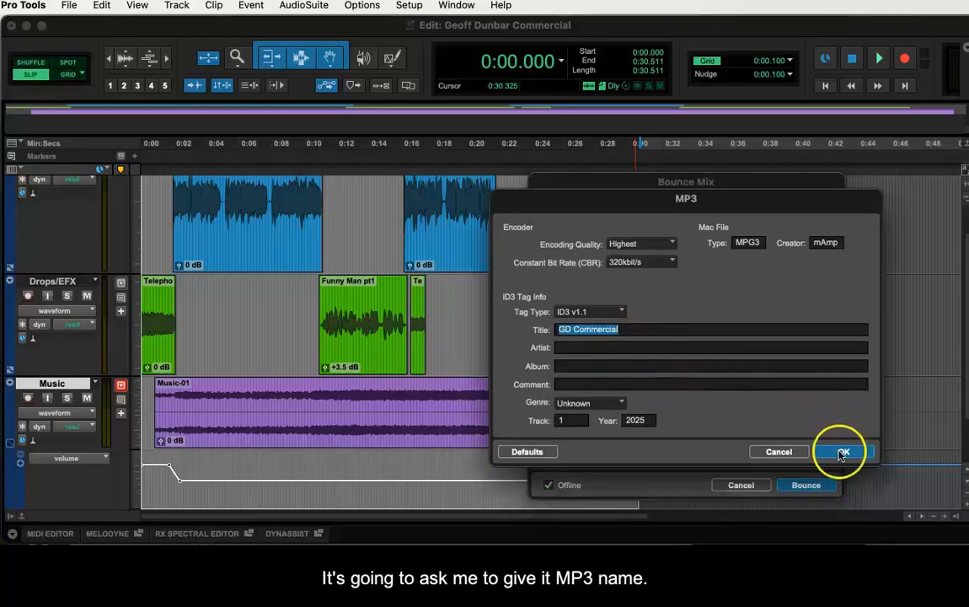
left_click(841, 453)
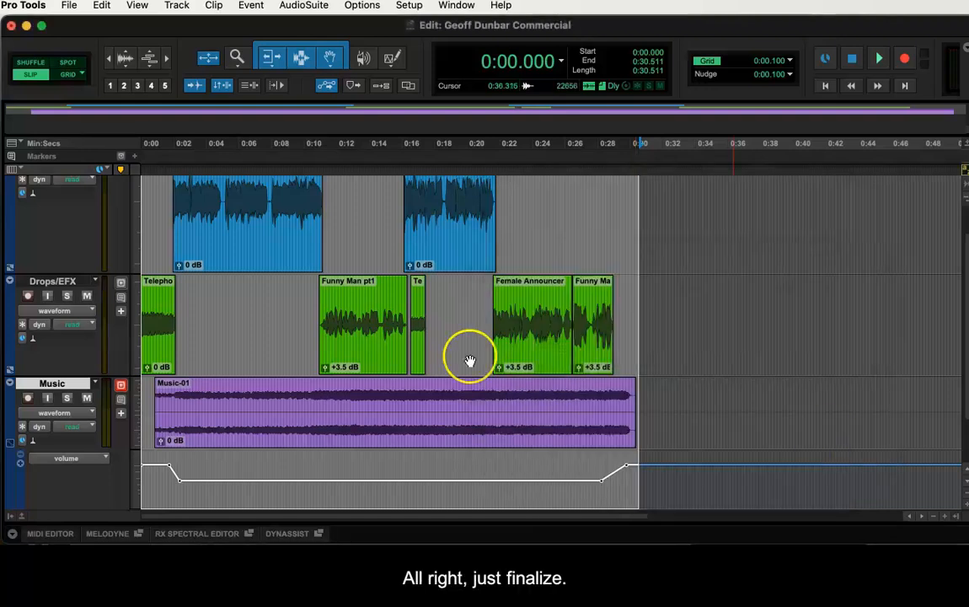
- Clear the timeline selection and quit Pro Tools
left_click(291, 301)
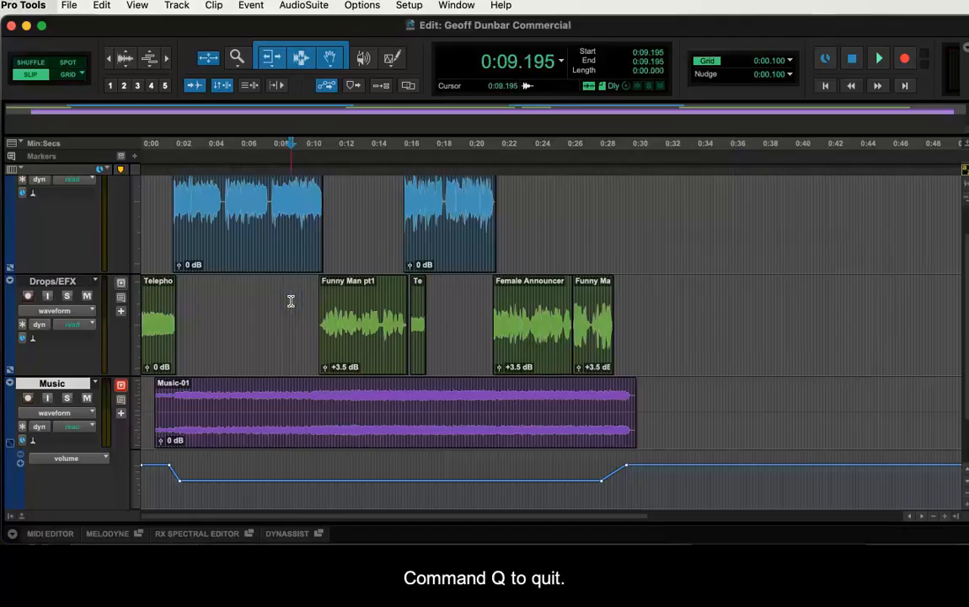
key("super+q")
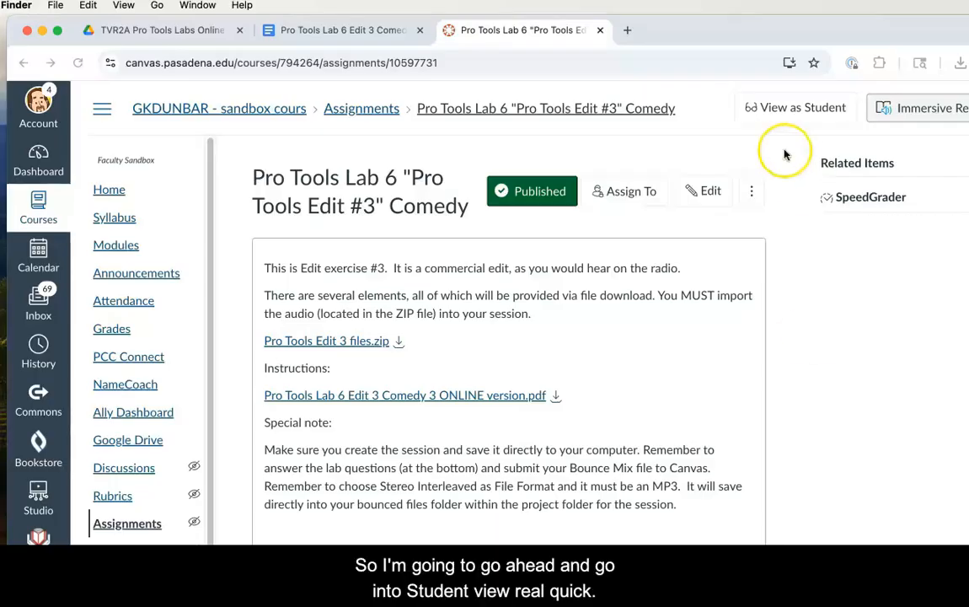
- In Chrome, view the Pro Tools Lab 6 Canvas assignment as a student and start the submission at its file upload area
left_click(792, 112)
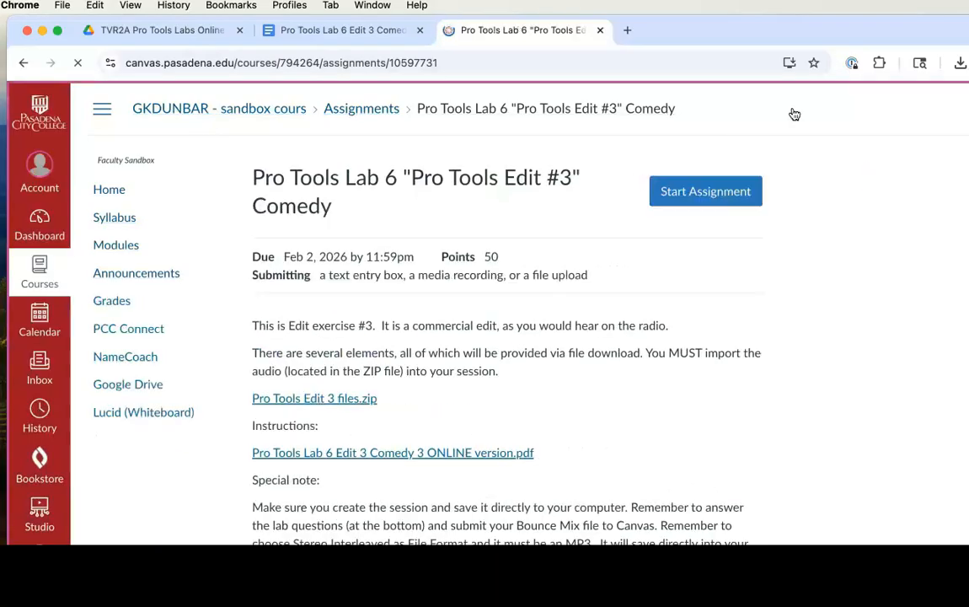
left_click(703, 193)
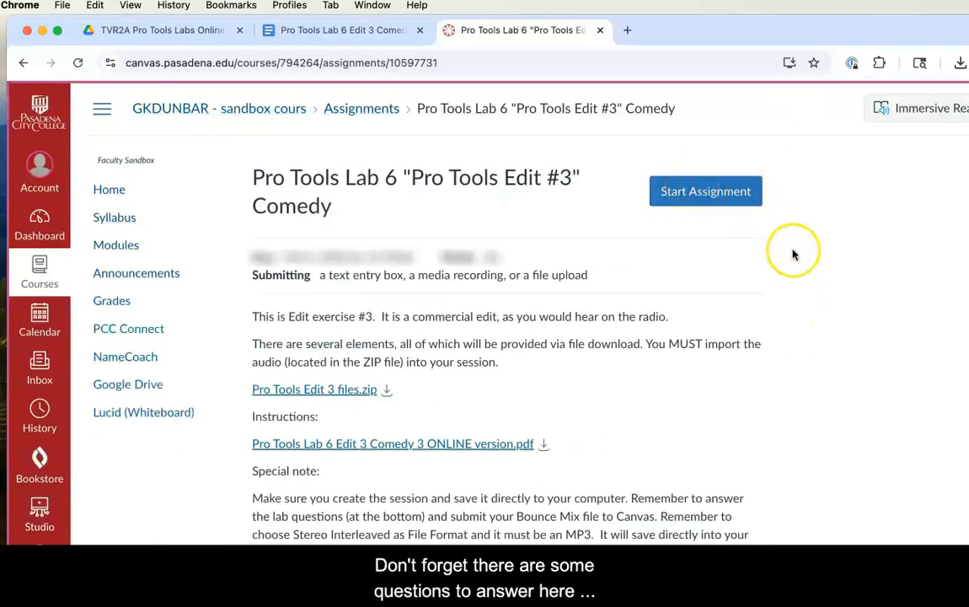
left_click(716, 191)
scroll(717, 192, "down", 5)
scroll(717, 194, "down", 1)
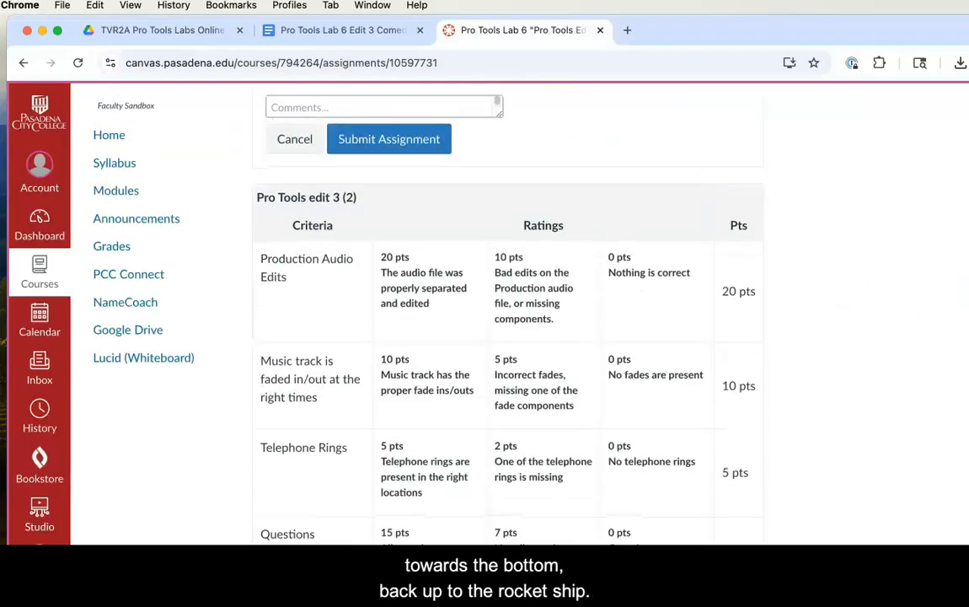
scroll(506, 312, "up", 10)
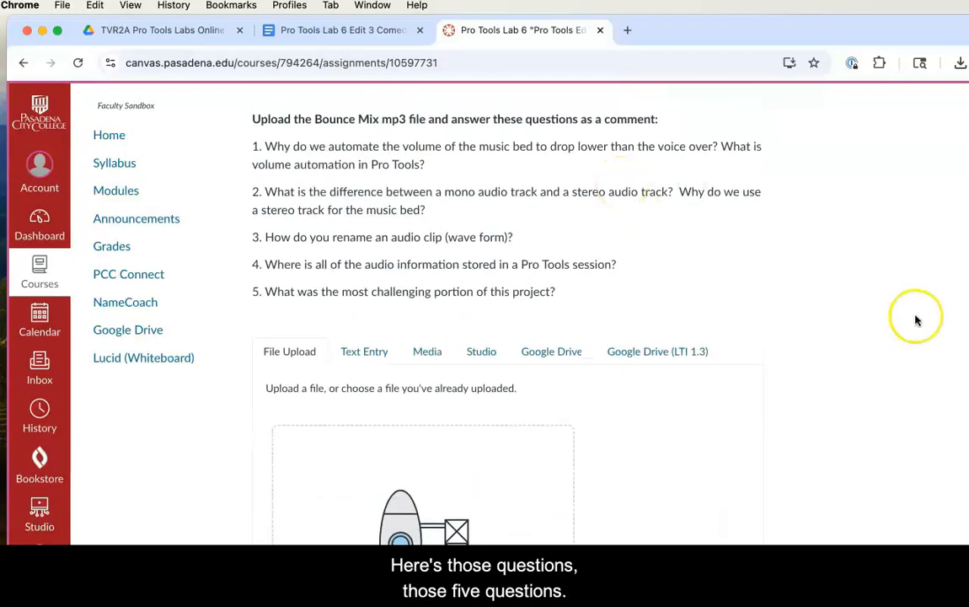
scroll(906, 291, "down", 2)
scroll(906, 291, "down", 1)
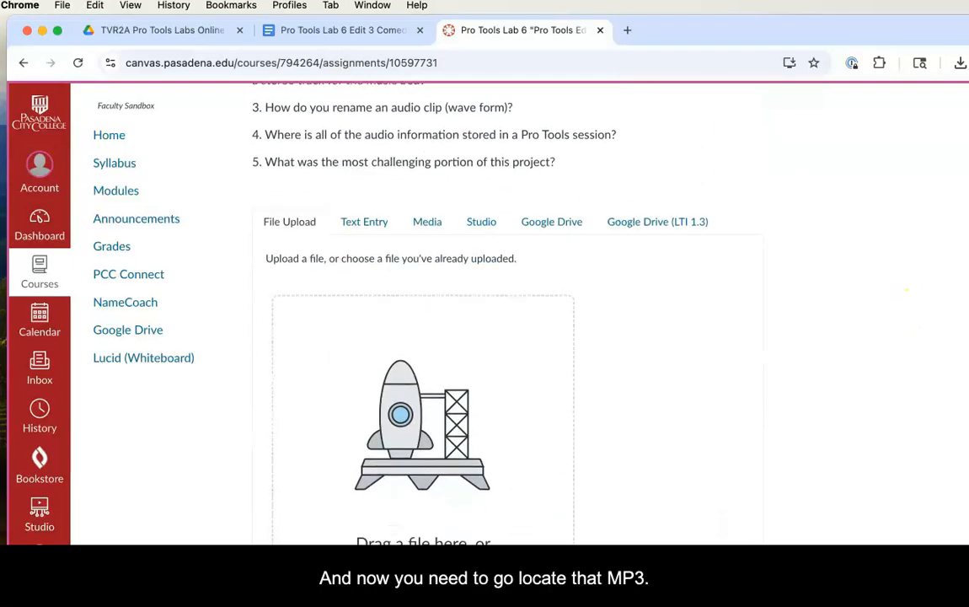
- In Finder, open the Bounced Files folder of the commercial session, inside the TVR2a projects folder in Documents
double_click(965, 118)
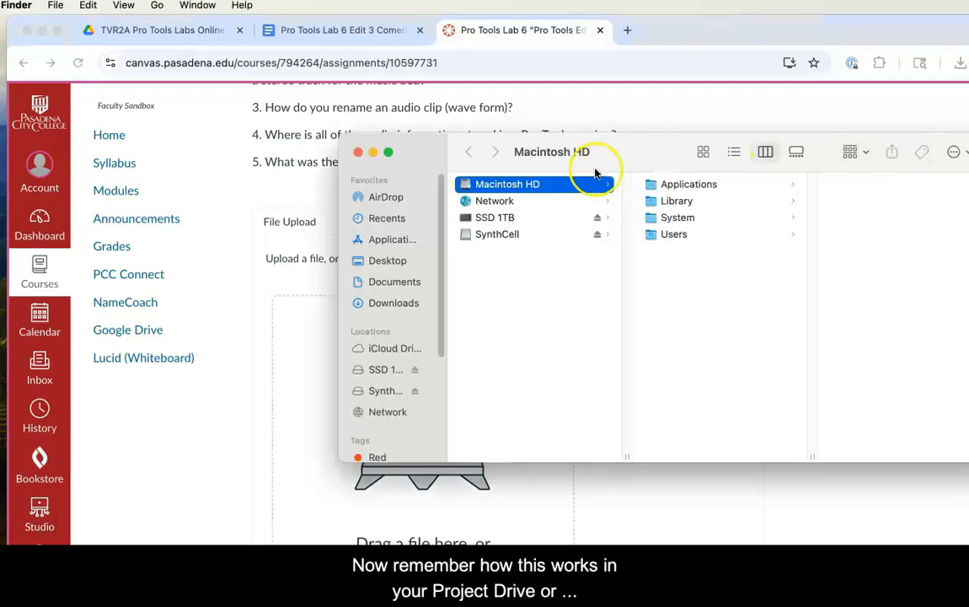
left_click(374, 280)
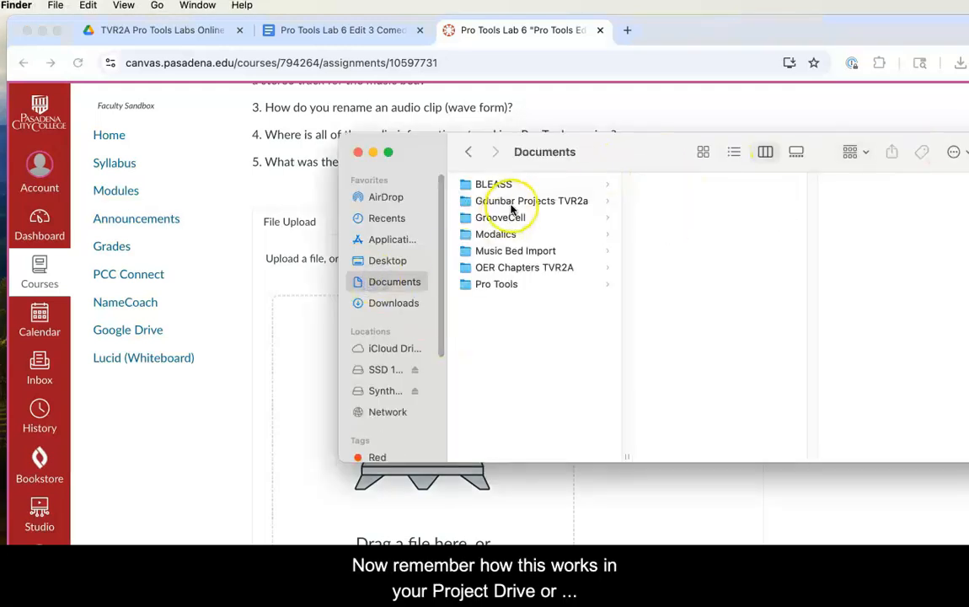
left_click(509, 202)
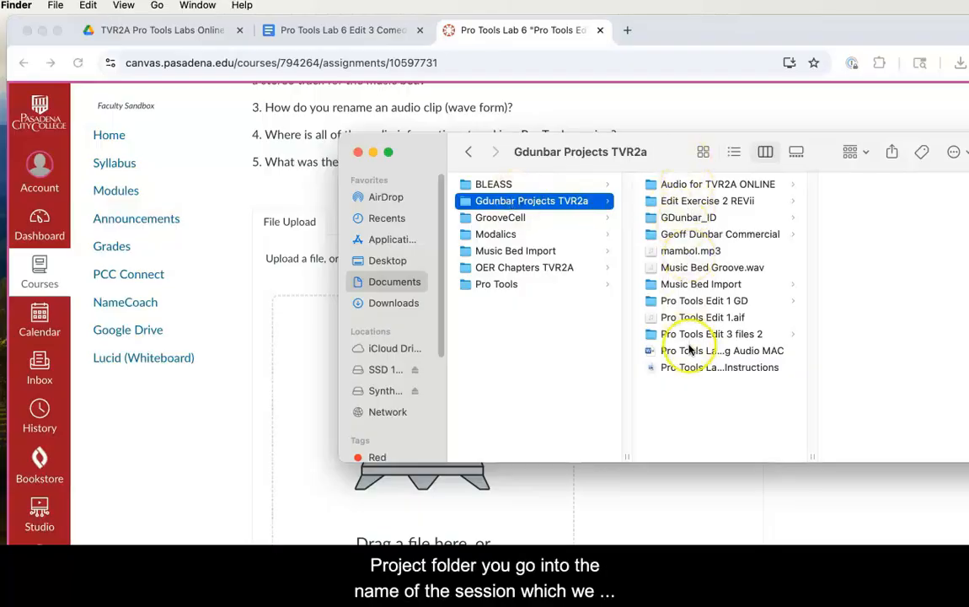
left_click(681, 235)
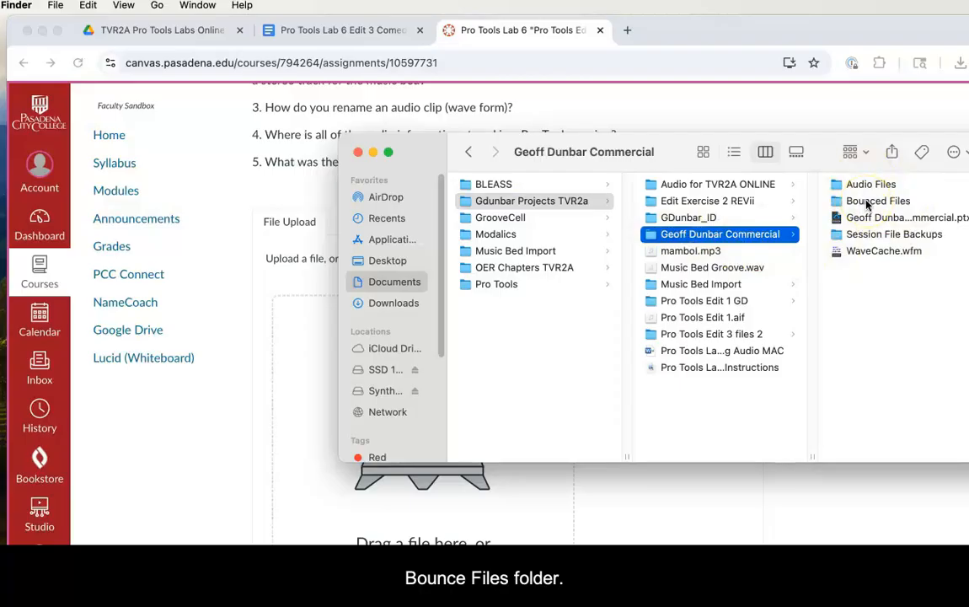
left_click_drag(680, 145, 573, 152)
left_click(781, 210)
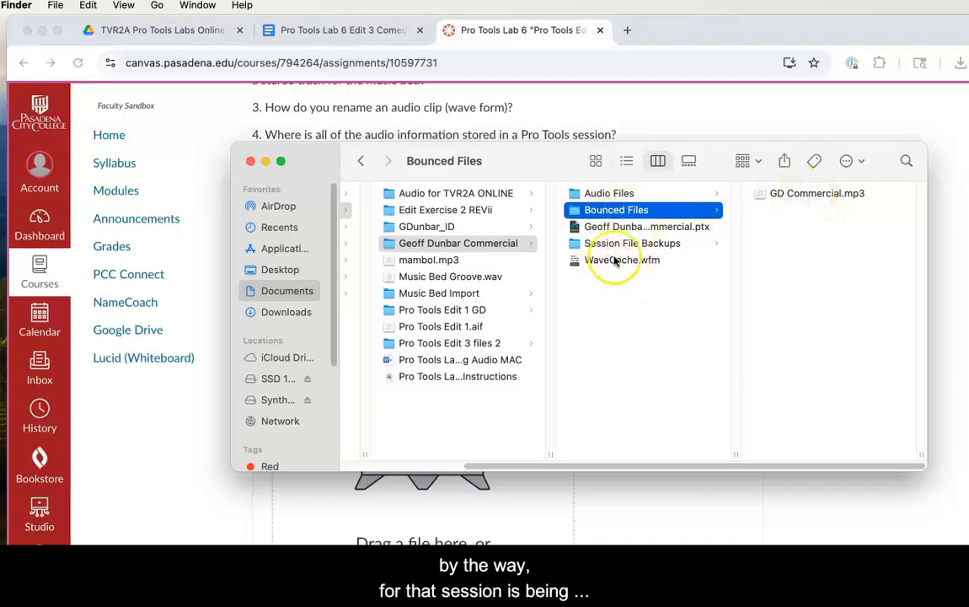
- Examine the session's Audio Files folder, its .ptx session file and the Session File Backups folder
left_click(600, 195)
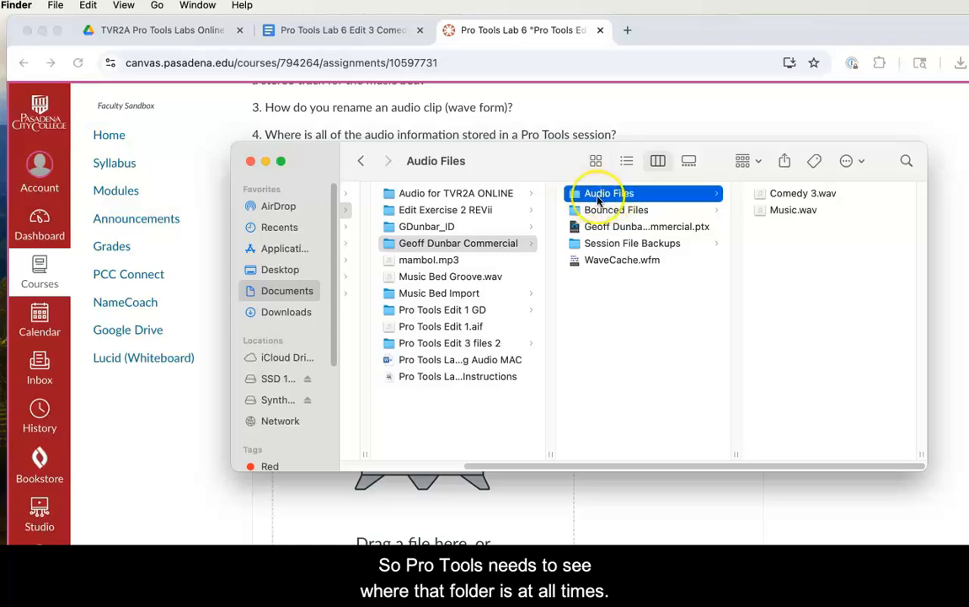
left_click(609, 226)
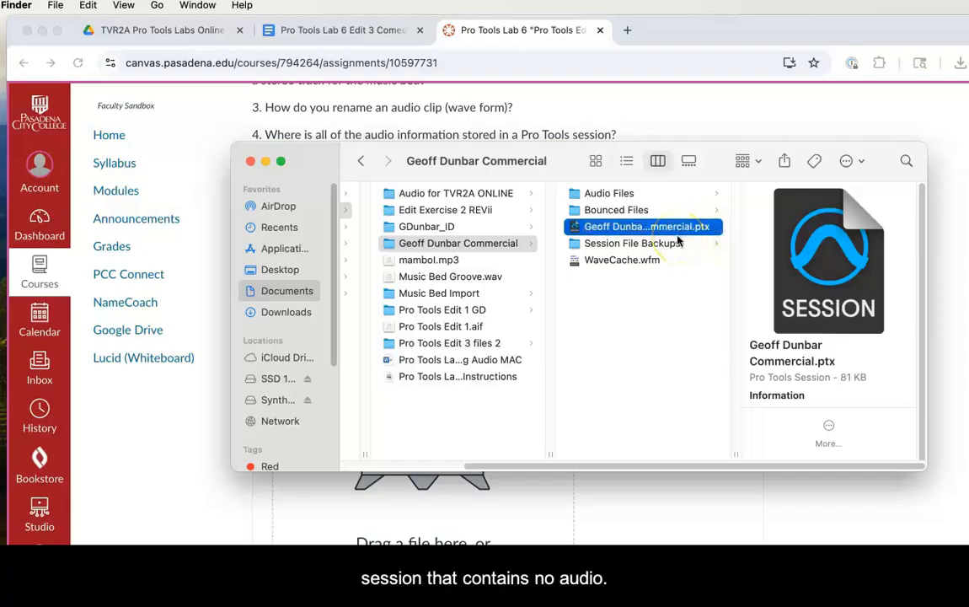
left_click(603, 246)
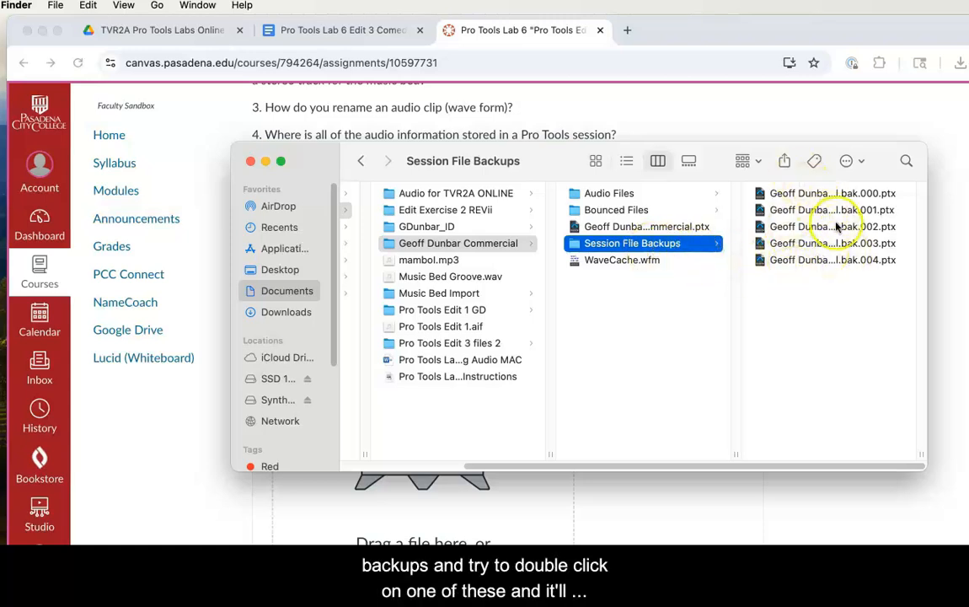
- Attach GD Commercial.mp3 from the Bounced Files folder to the file upload area of the Canvas assignment
left_click(636, 211)
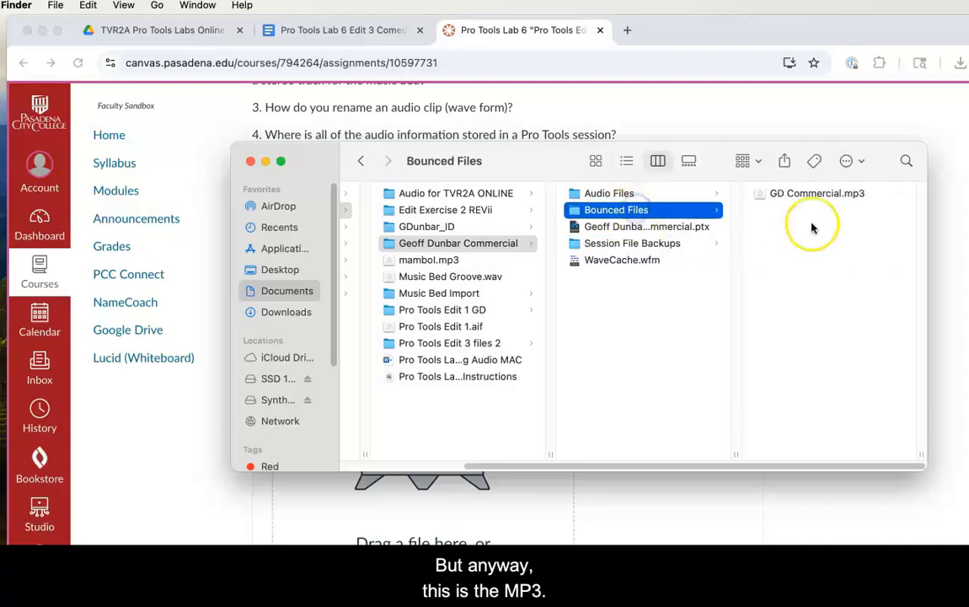
left_click(814, 197)
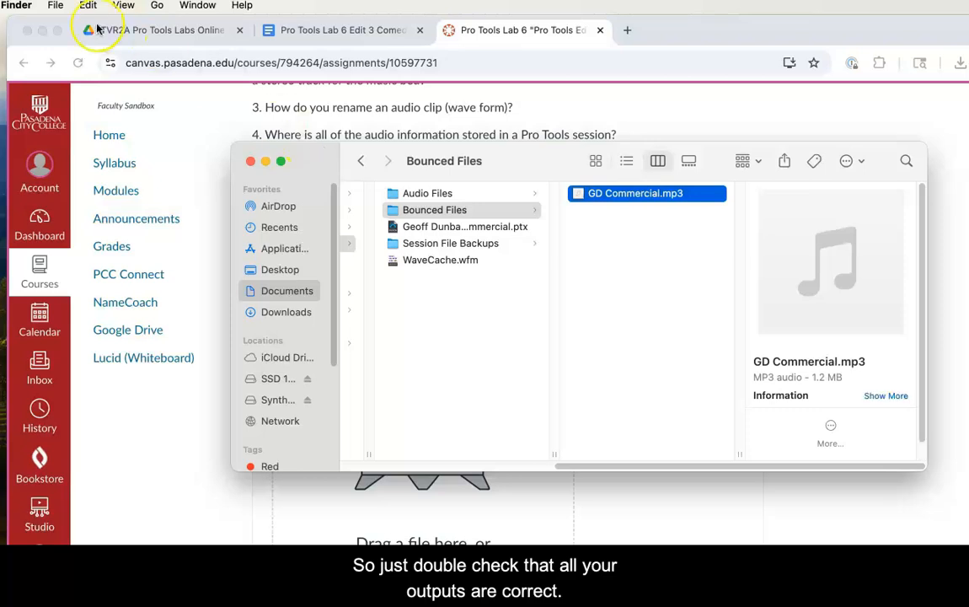
left_click_drag(324, 163, 810, 353)
left_click_drag(967, 396, 378, 427)
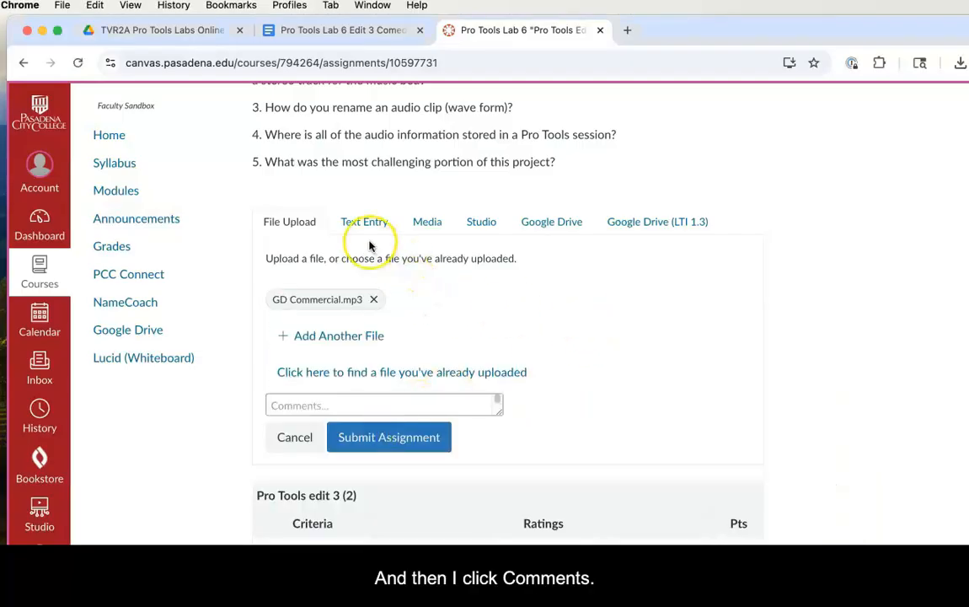
- Open the submission's comment field for the lab answers and submit the Pro Tools Lab 6 assignment
left_click(375, 403)
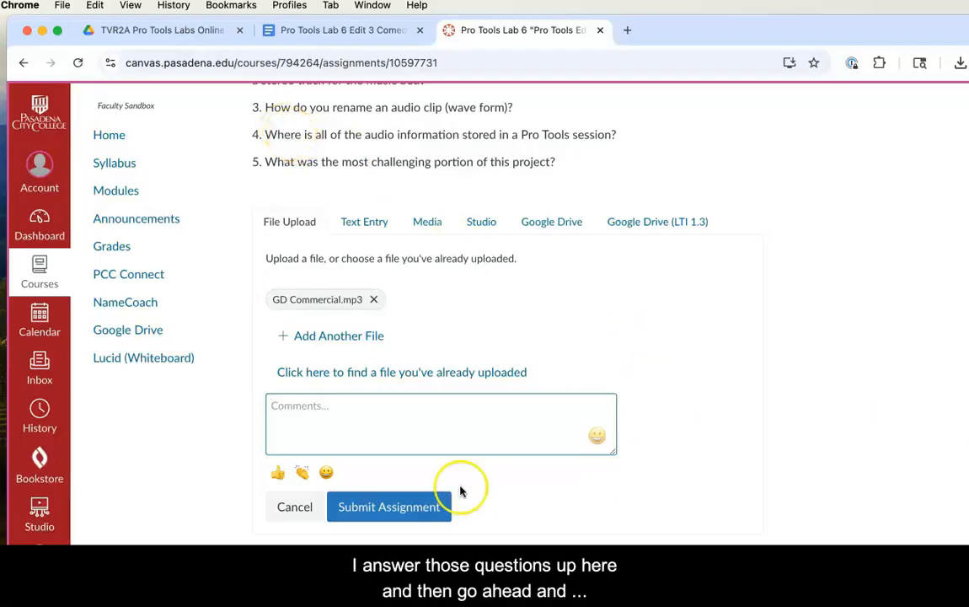
left_click(387, 505)
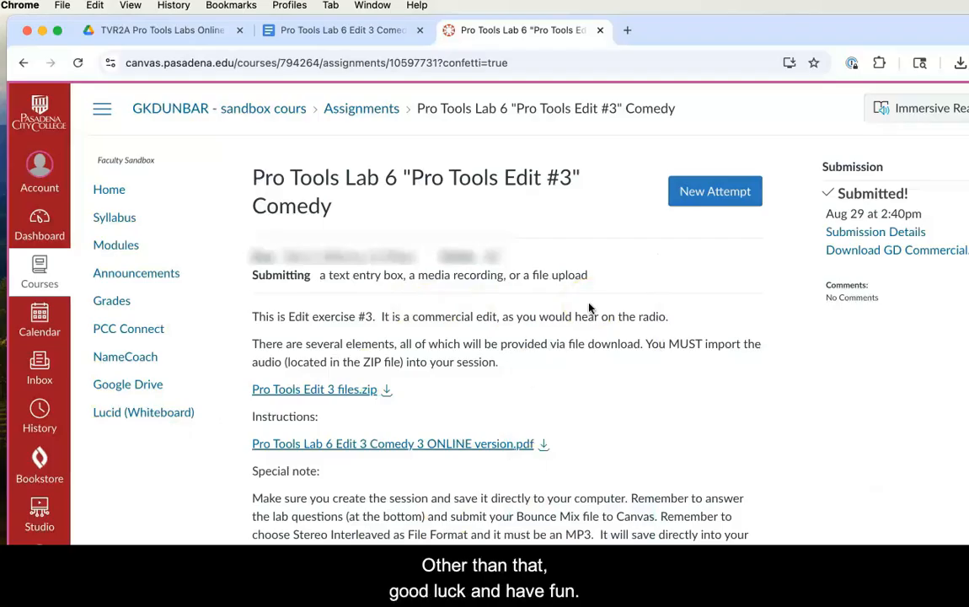
left_click(566, 342)
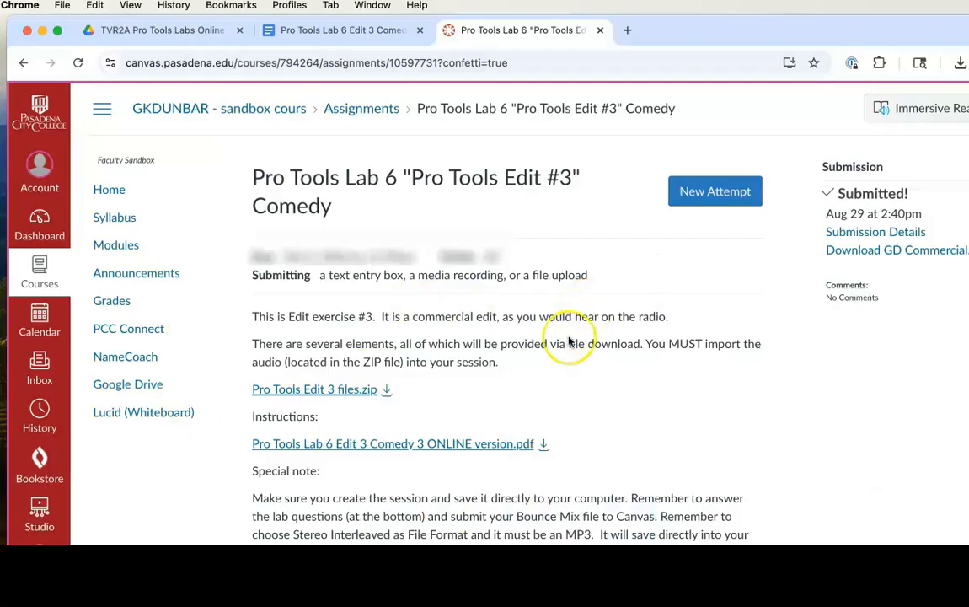